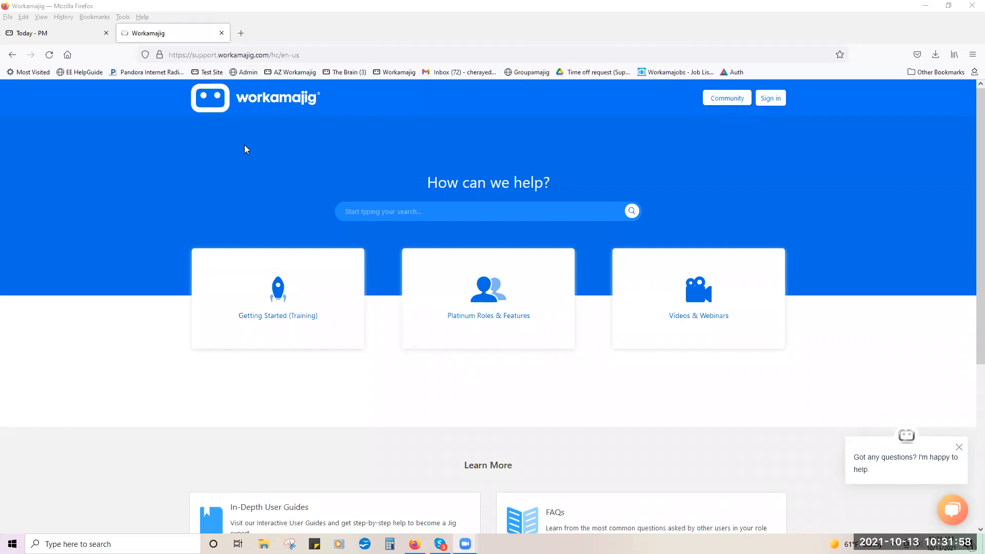
# View the Upcoming Webinars article under Videos & Webinars in the help guide and return to the guide's home page
pyautogui.click(673, 334)
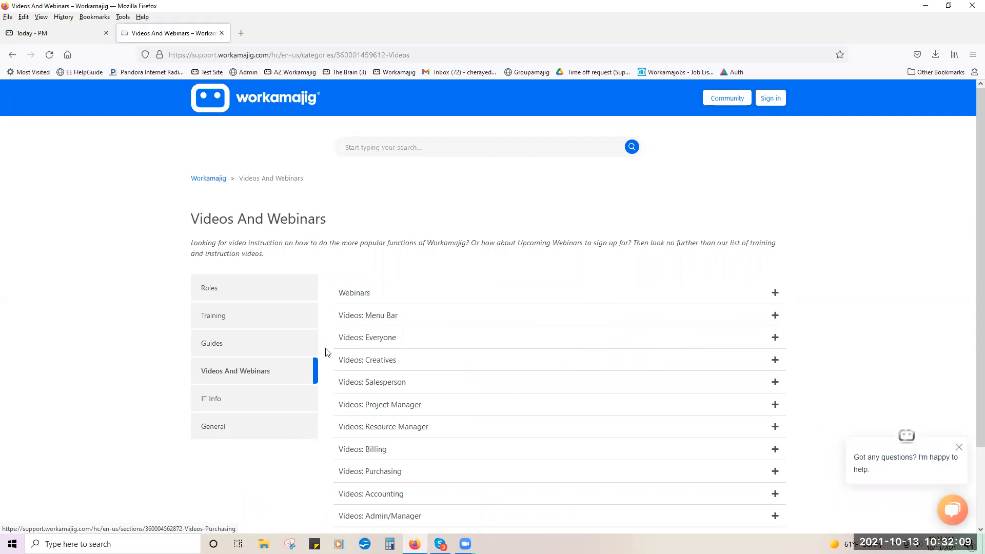
pyautogui.click(345, 291)
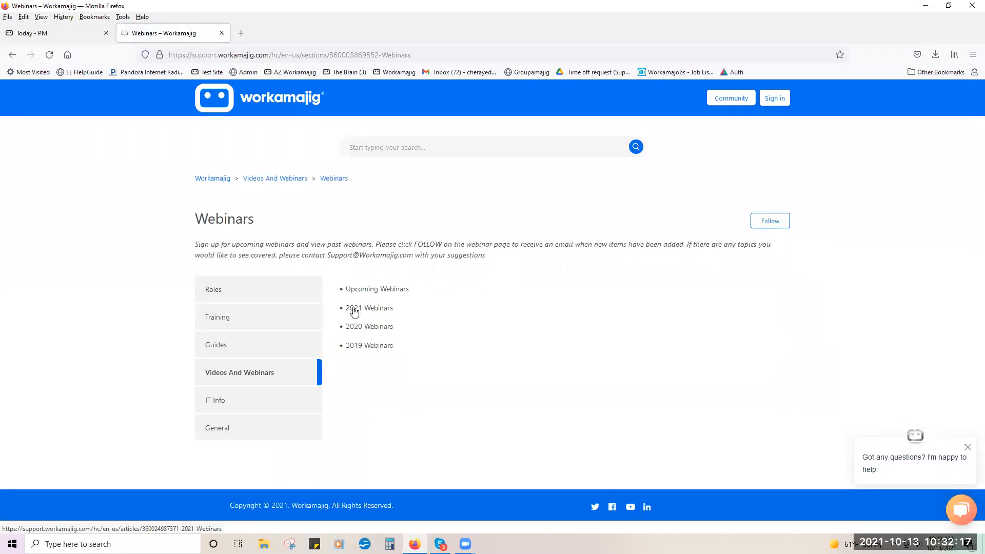
pyautogui.click(357, 289)
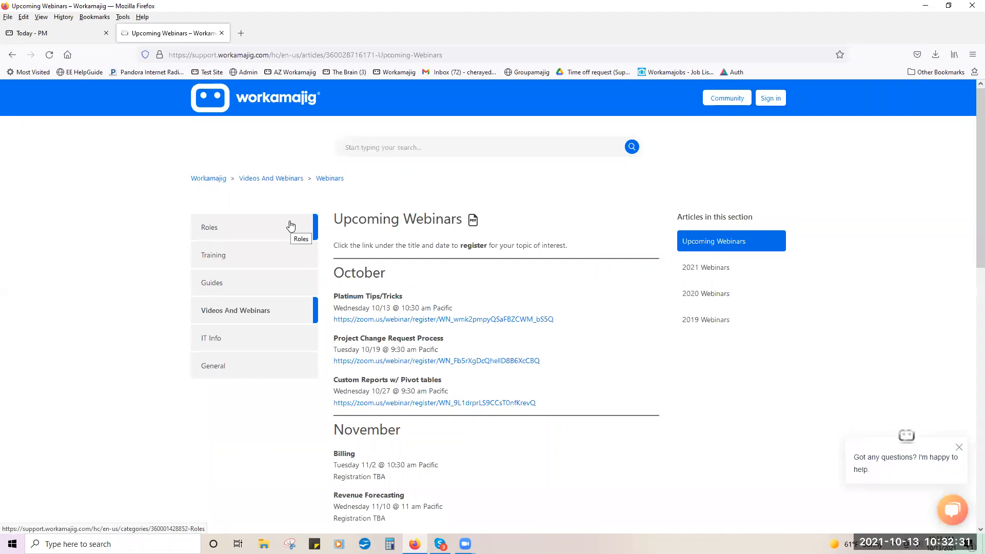
pyautogui.click(277, 180)
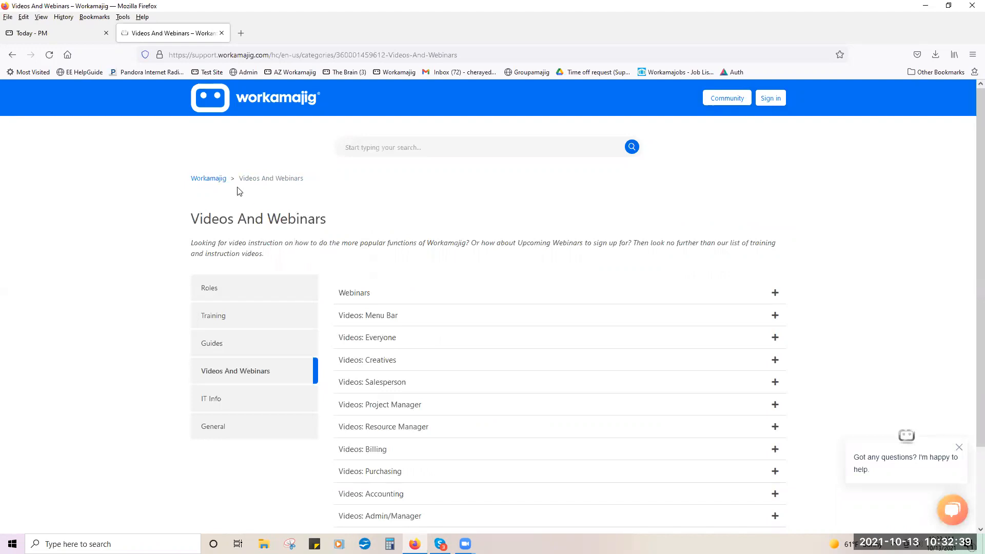
pyautogui.click(223, 182)
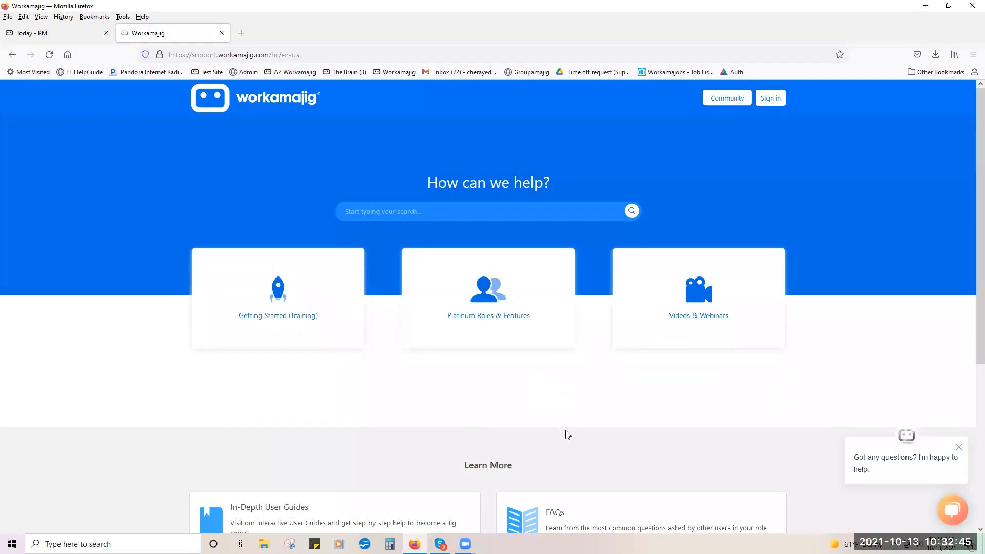
# View the General FAQs article in the help guide's FAQs section and return to the guide's home page
pyautogui.scroll(-2, 590, 442)
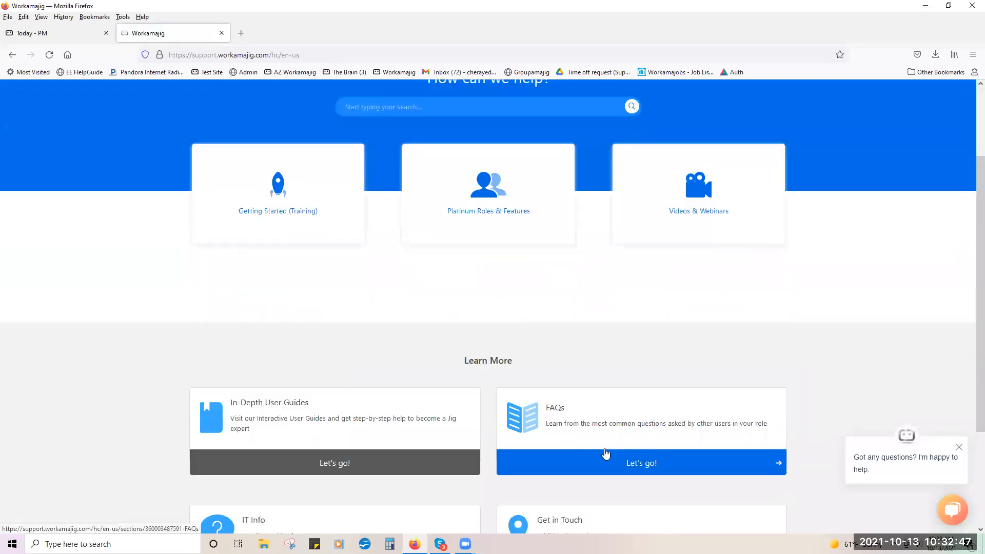
pyautogui.click(532, 412)
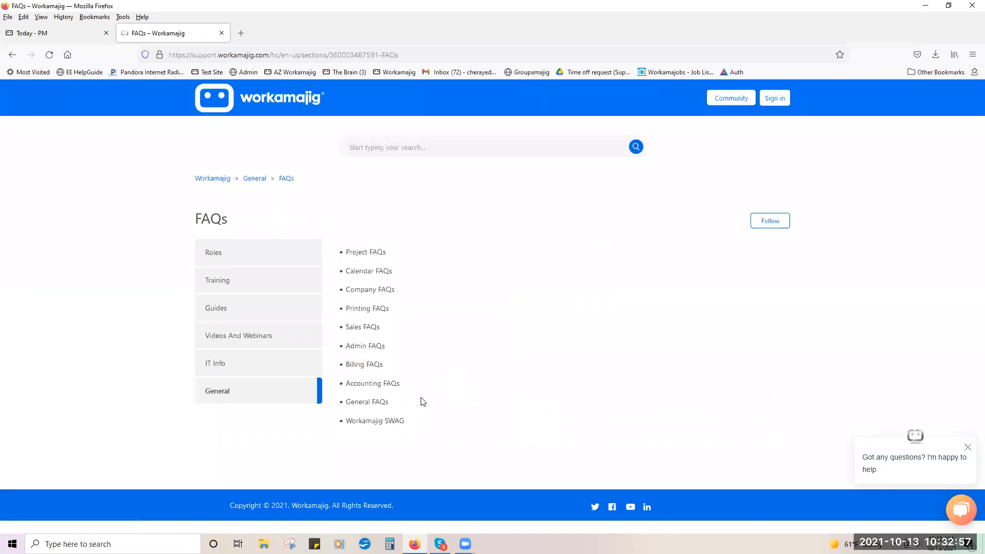
pyautogui.click(368, 404)
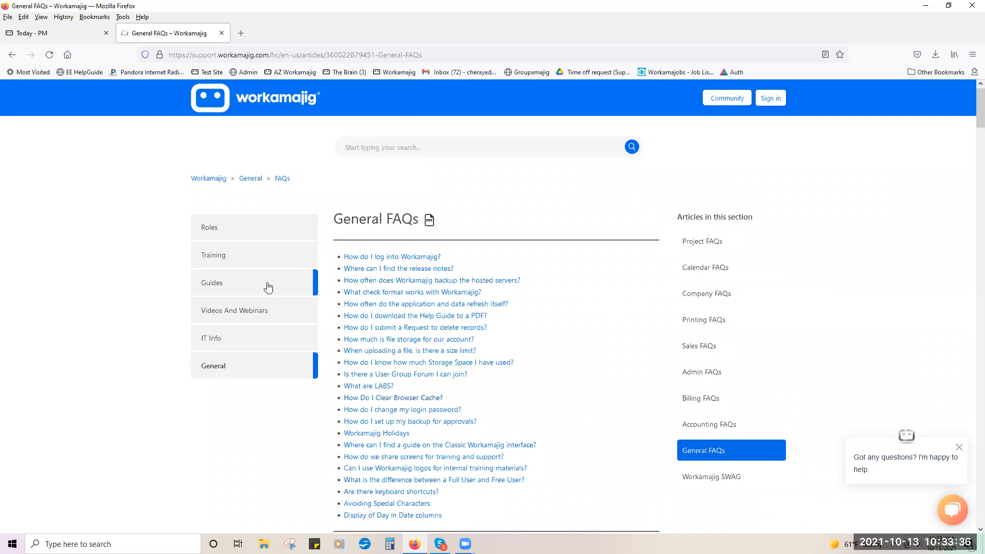
pyautogui.click(214, 182)
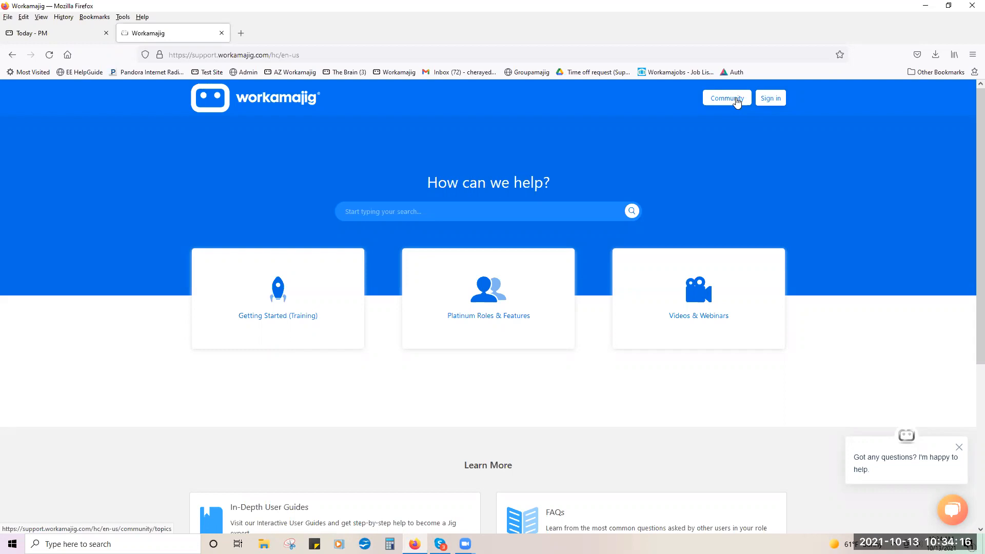
# Switch to the Today page and view the additional actions in the user's My Settings, including the help guide option
pyautogui.click(34, 36)
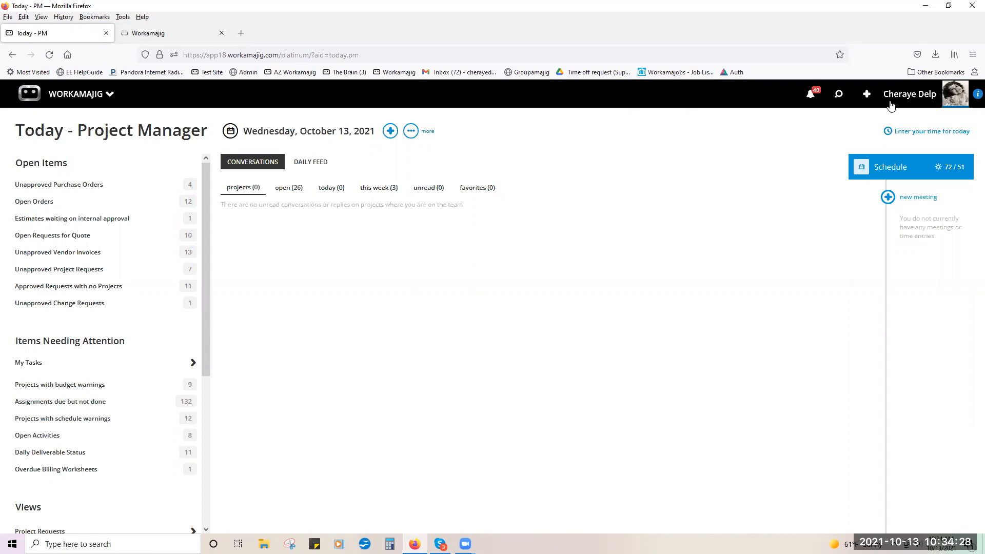
pyautogui.click(921, 96)
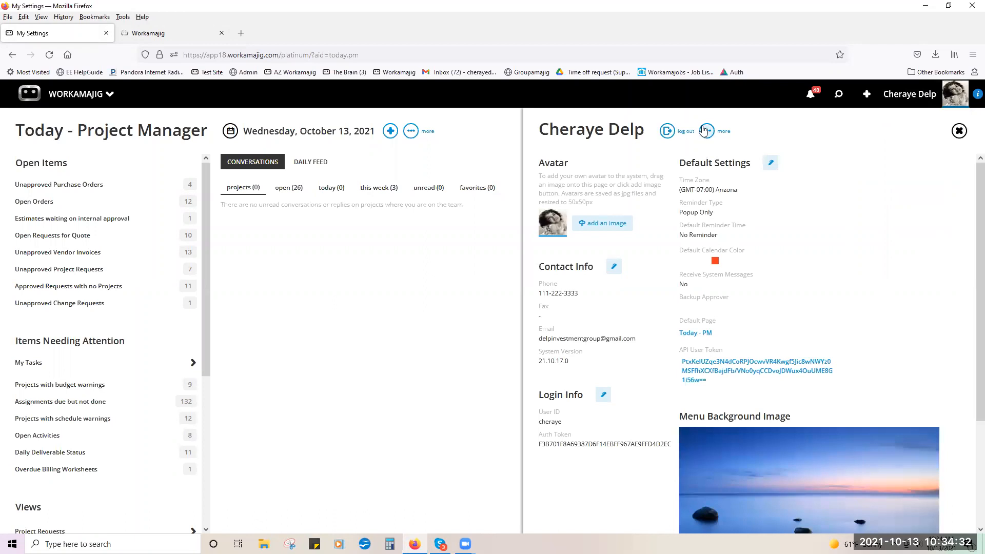
pyautogui.click(707, 131)
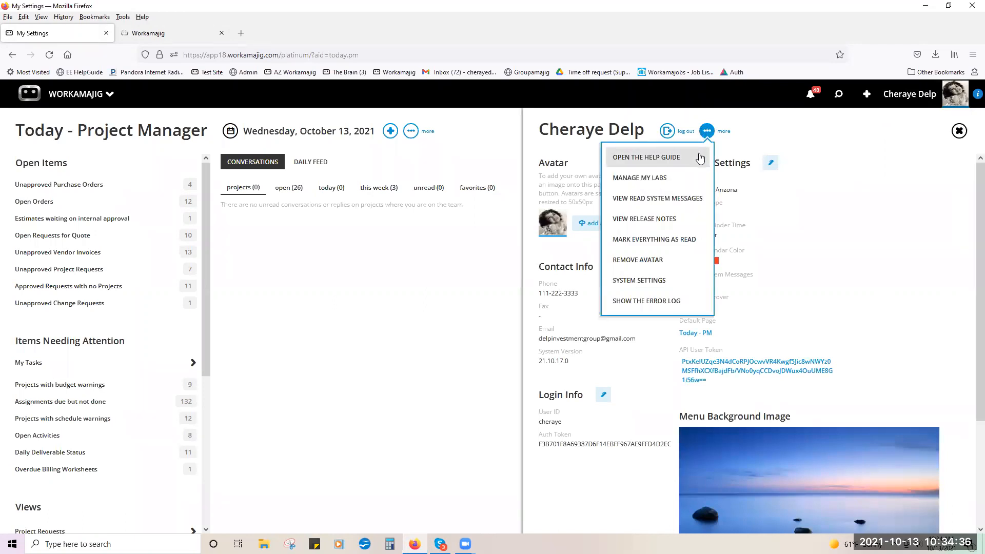
pyautogui.click(430, 274)
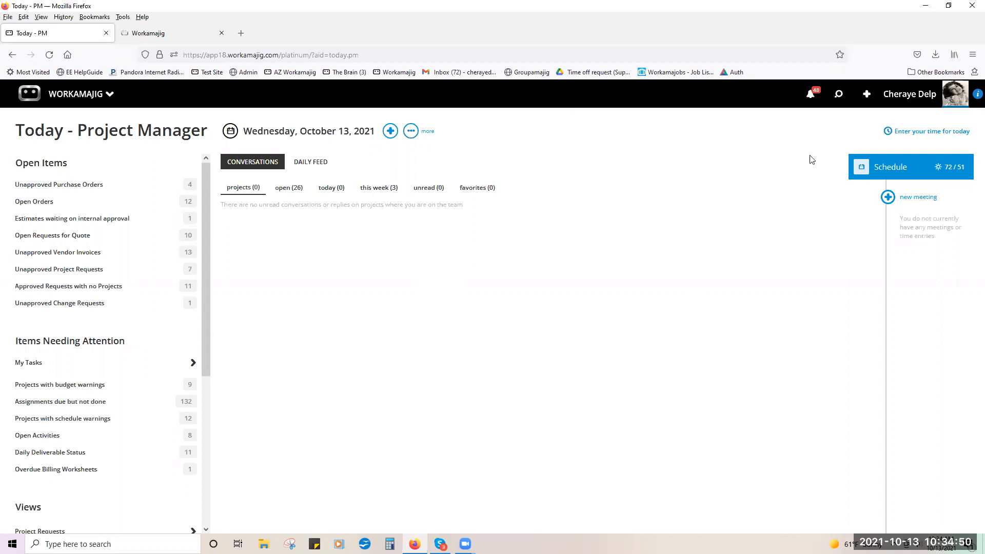
# Open the recently viewed AFCG Webinar Project and preview its project printout with the existing print options
pyautogui.click(836, 96)
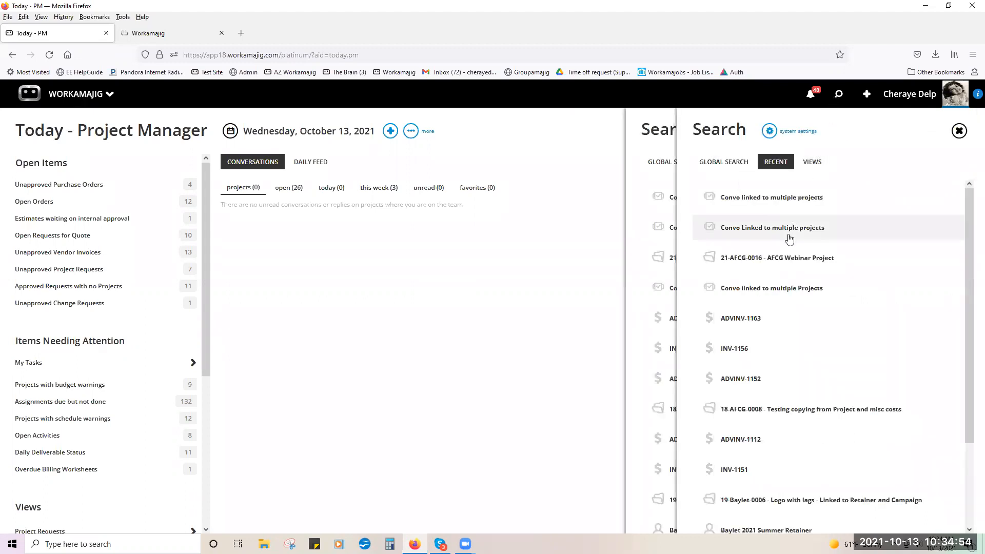
pyautogui.click(788, 256)
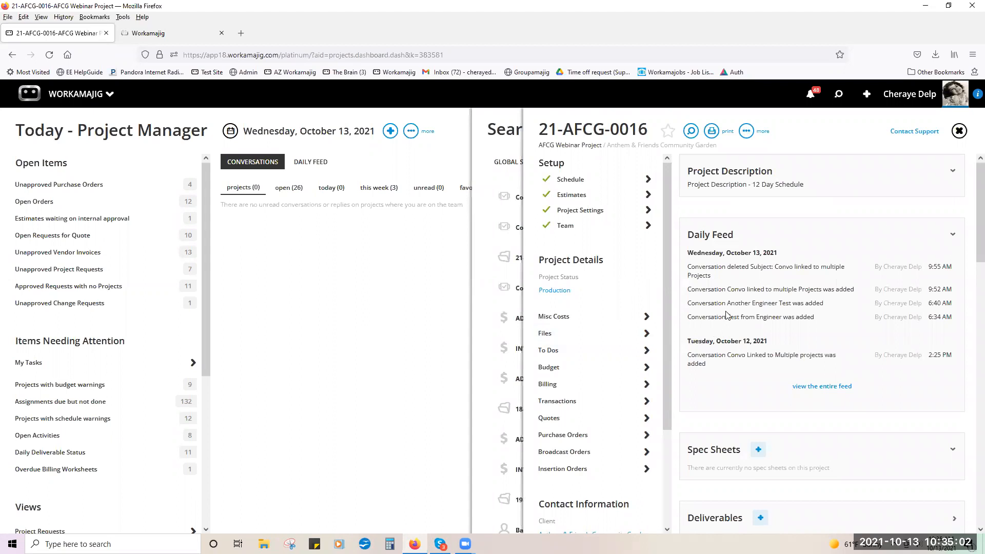
pyautogui.click(711, 134)
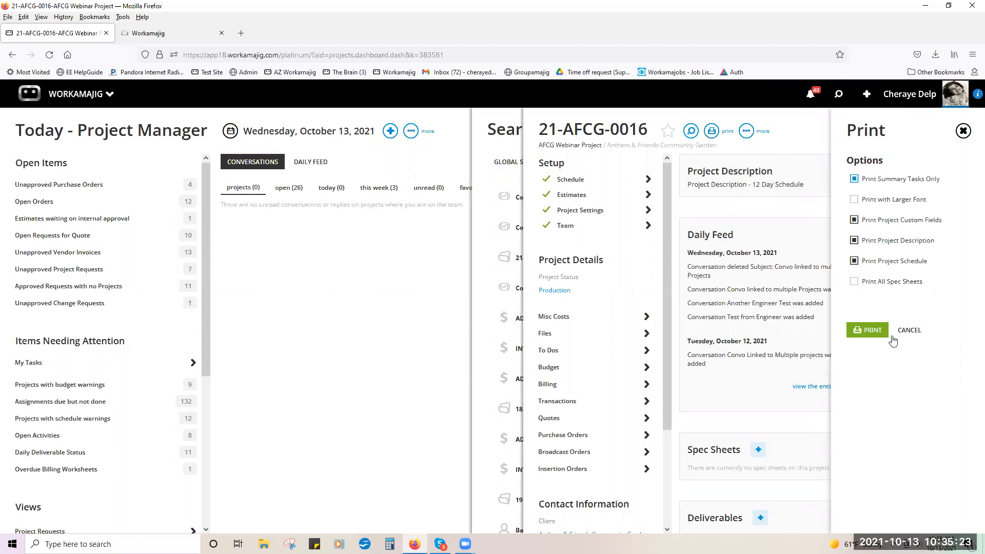
pyautogui.click(870, 335)
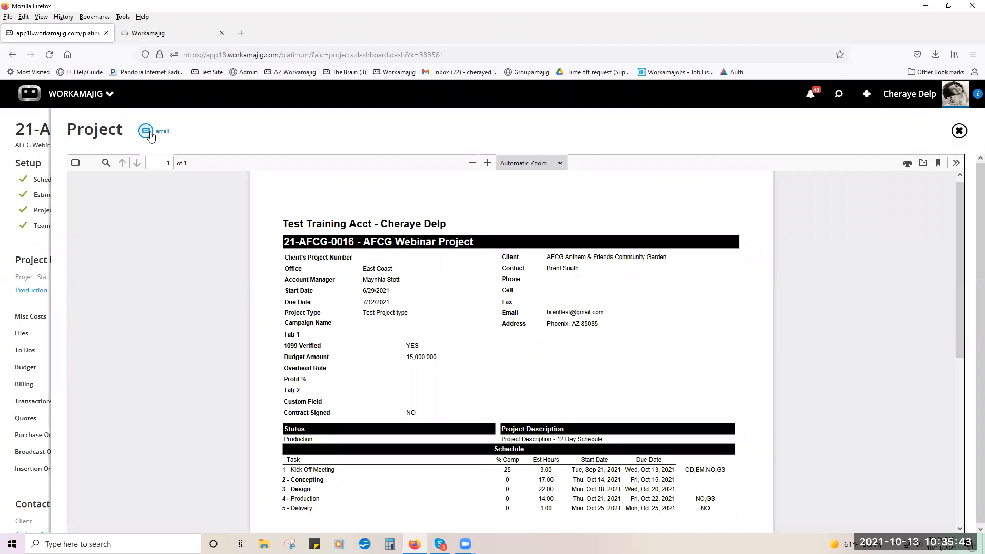
pyautogui.click(959, 133)
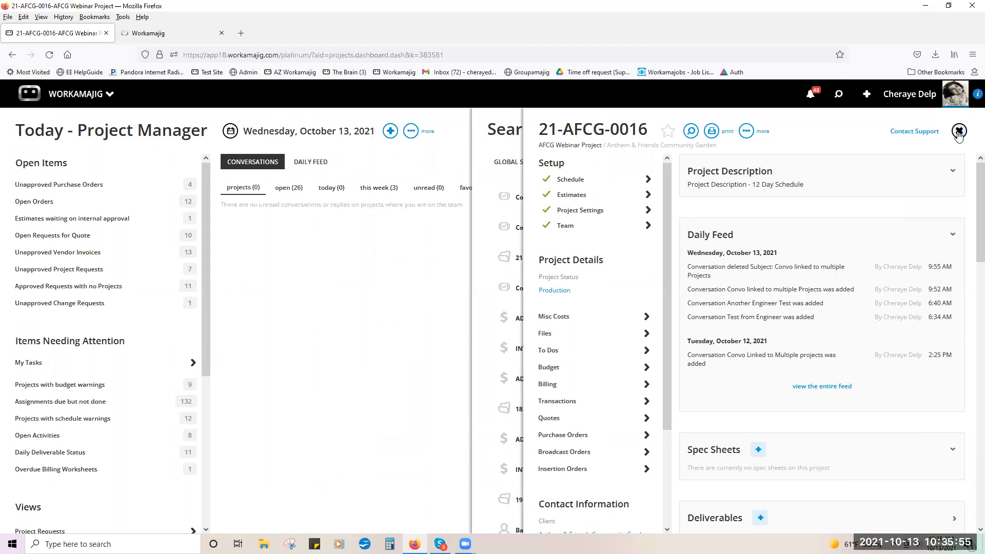
# View the accounting settings of the AFCG Webinar Project and the system settings for editing projects, and close both without changes
pyautogui.click(596, 215)
pyautogui.click(596, 215)
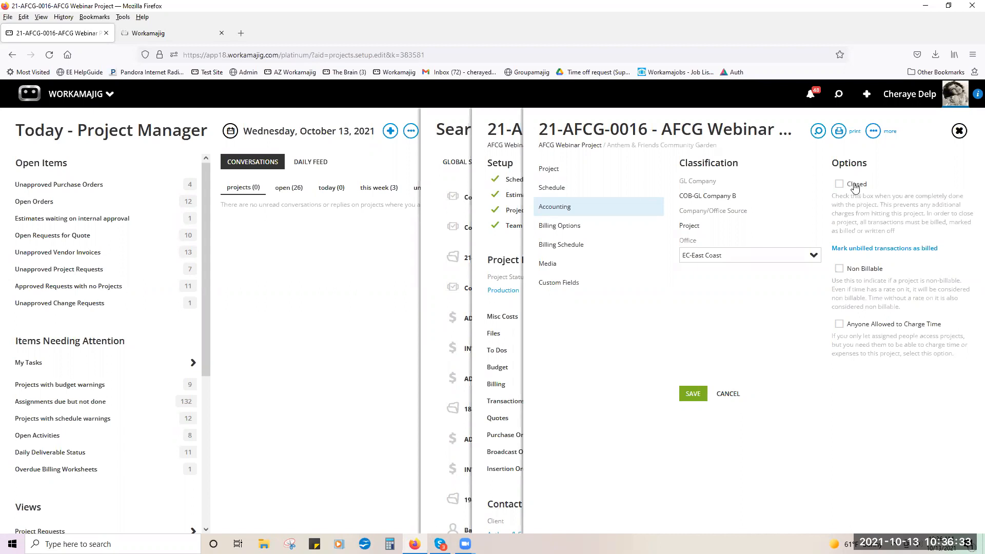
pyautogui.click(873, 131)
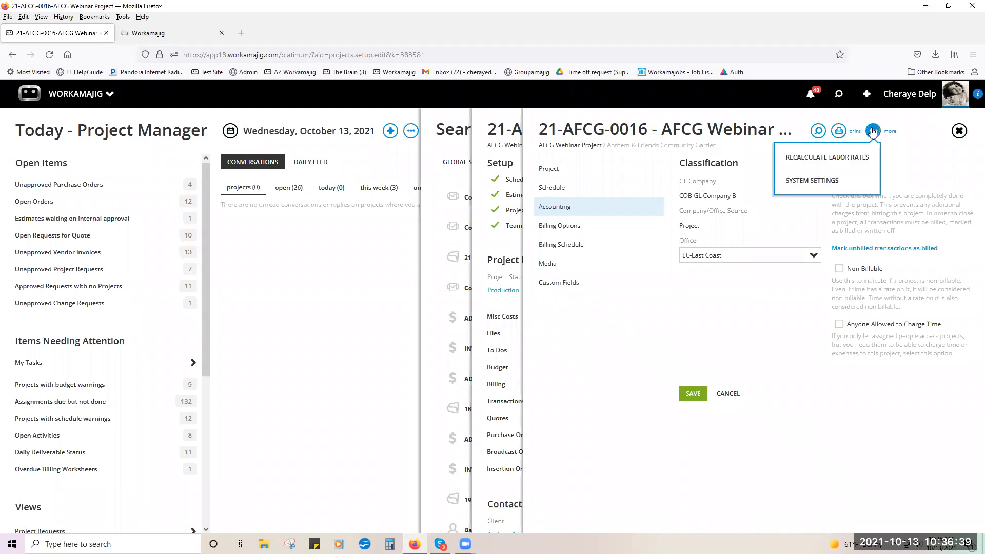
pyautogui.click(854, 181)
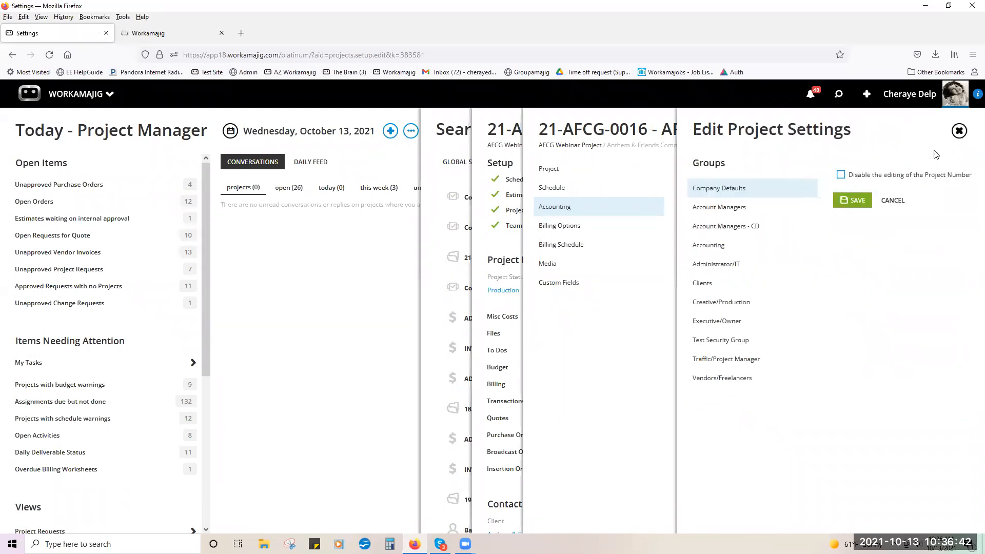
pyautogui.click(958, 132)
pyautogui.click(959, 132)
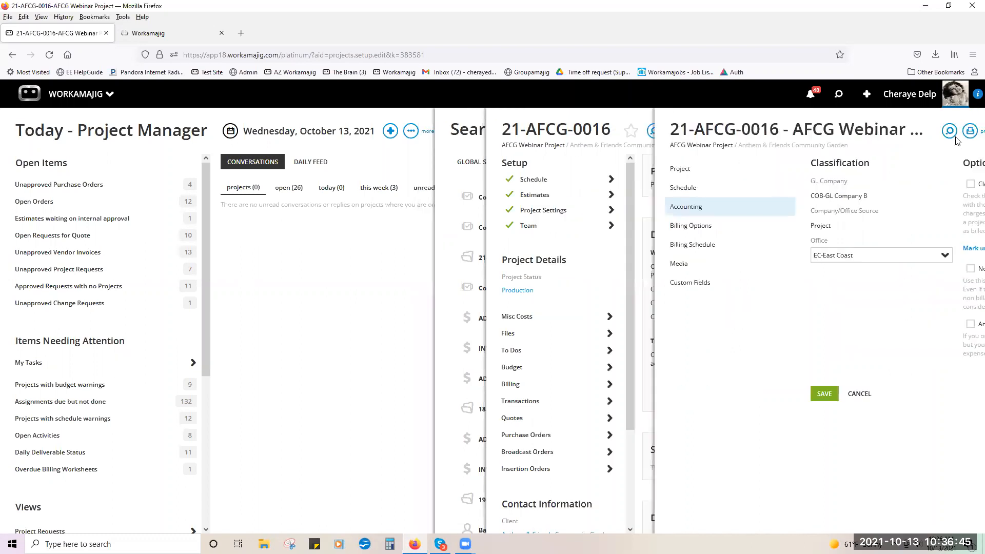
# Review the Company Defaults in the Project Dashboard Settings, from the dashboard sections to the feed options, and close them
pyautogui.click(748, 137)
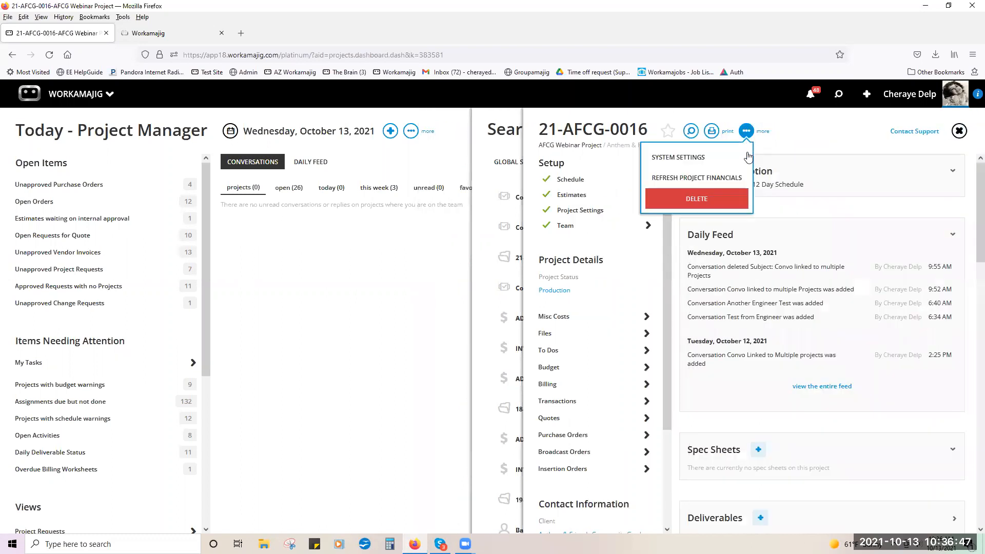
pyautogui.click(747, 156)
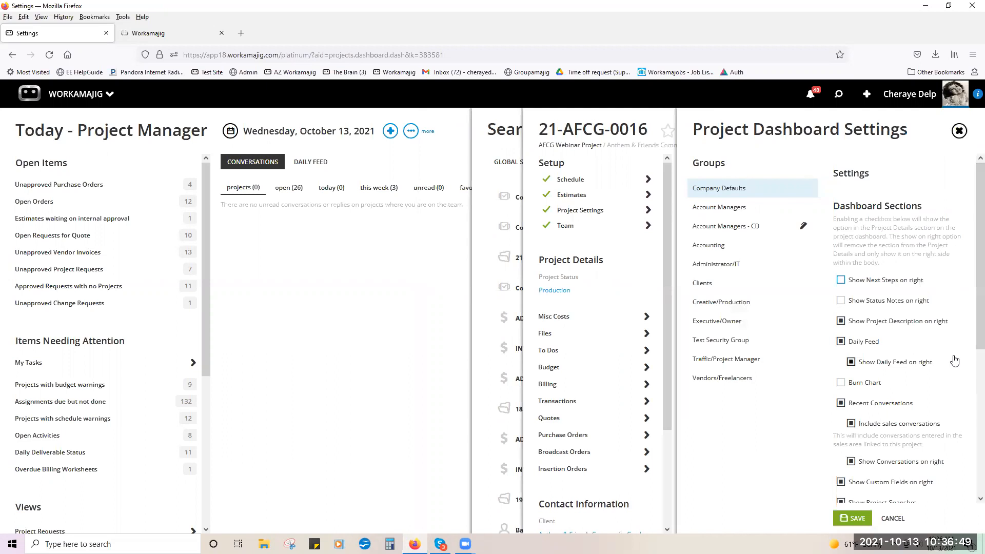
pyautogui.scroll(-5, 957, 364)
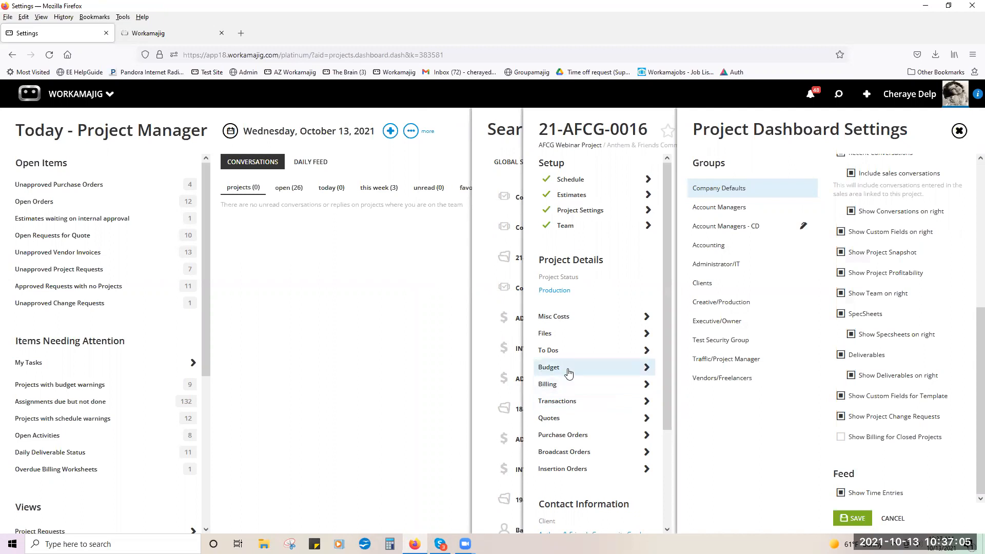
pyautogui.click(958, 134)
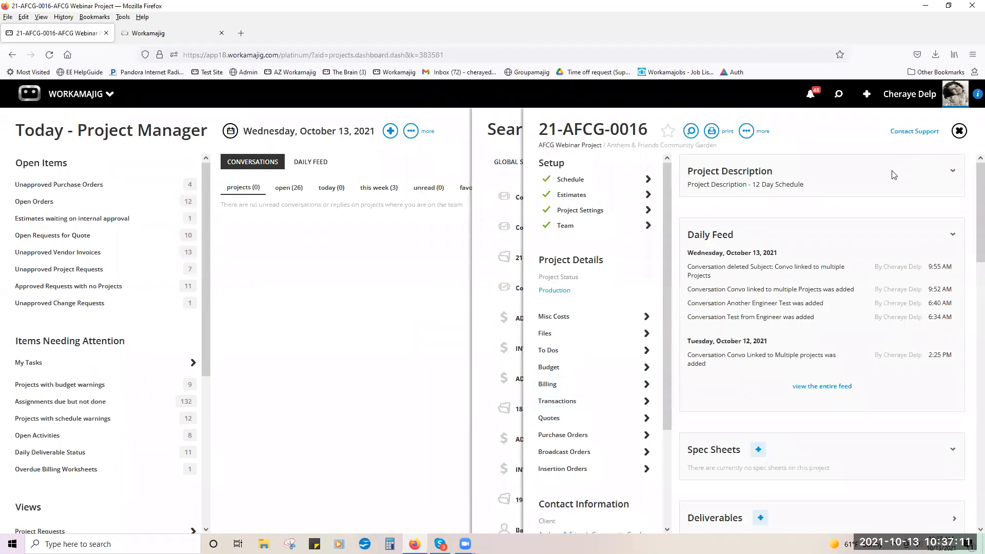
# Open the project's All Transactions view and duplicate it in a second browser tab
pyautogui.click(556, 402)
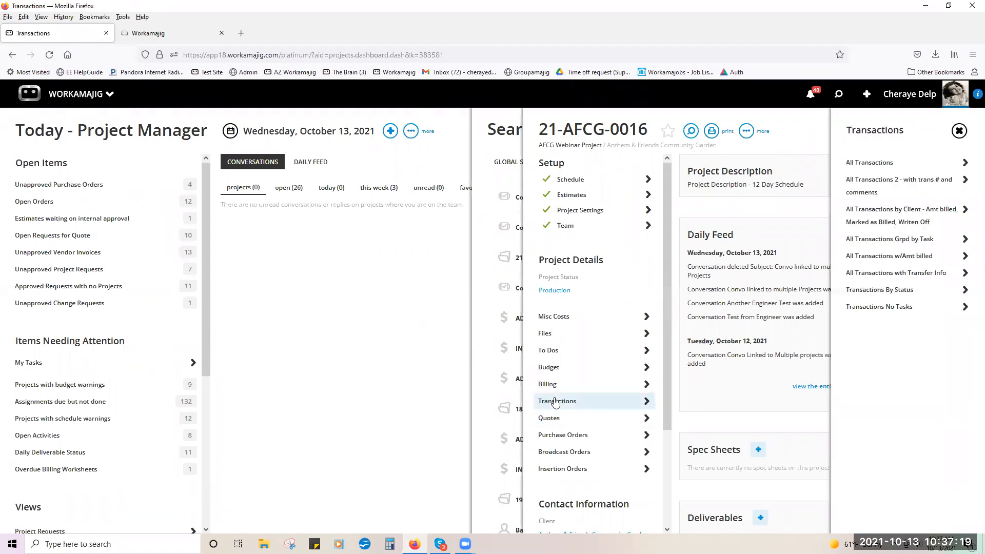
pyautogui.click(851, 164)
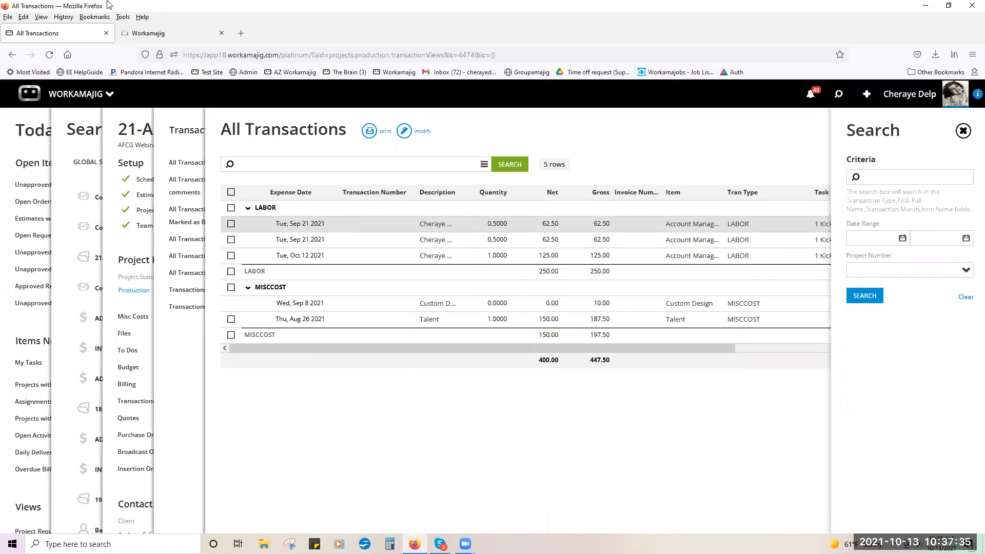
pyautogui.rightClick(96, 40)
pyautogui.press('Escape')
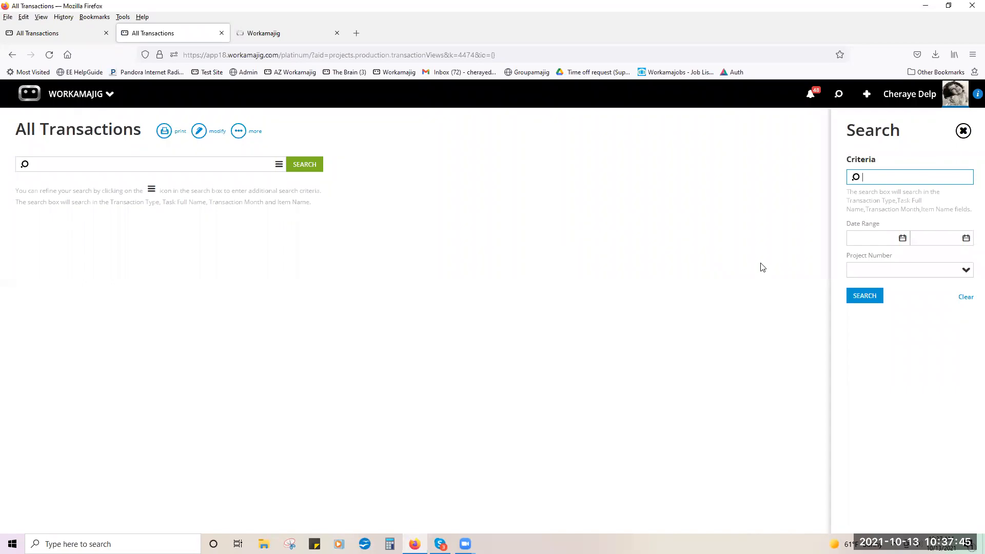
# Run an unfiltered All Transactions search in the duplicate tab, close that tab, and close the original view's search criteria
pyautogui.click(863, 294)
pyautogui.click(863, 294)
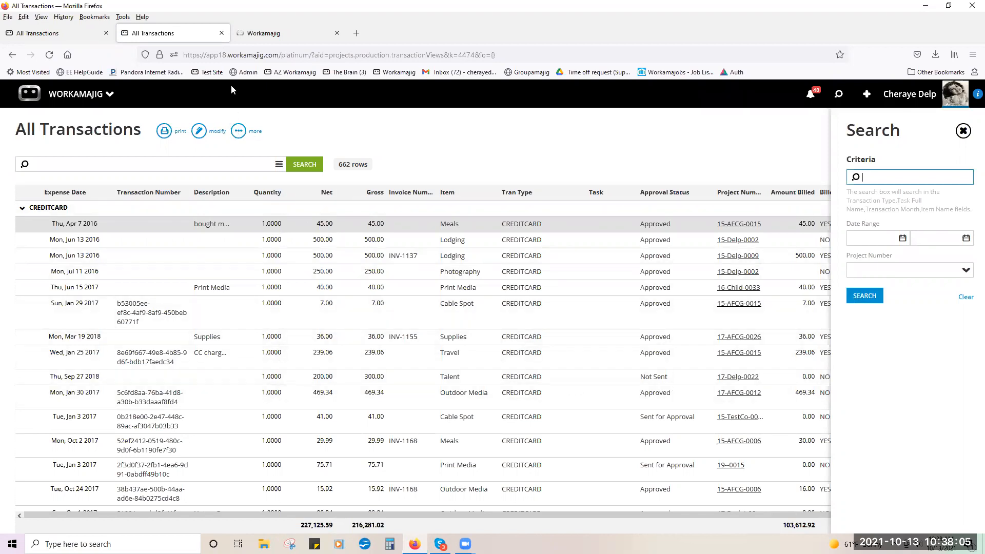
pyautogui.click(216, 36)
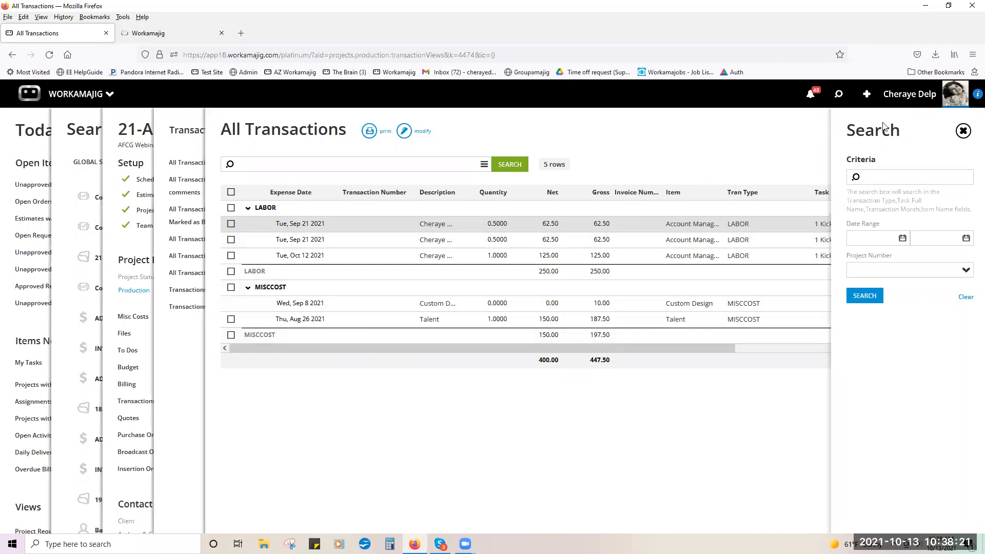
pyautogui.click(968, 131)
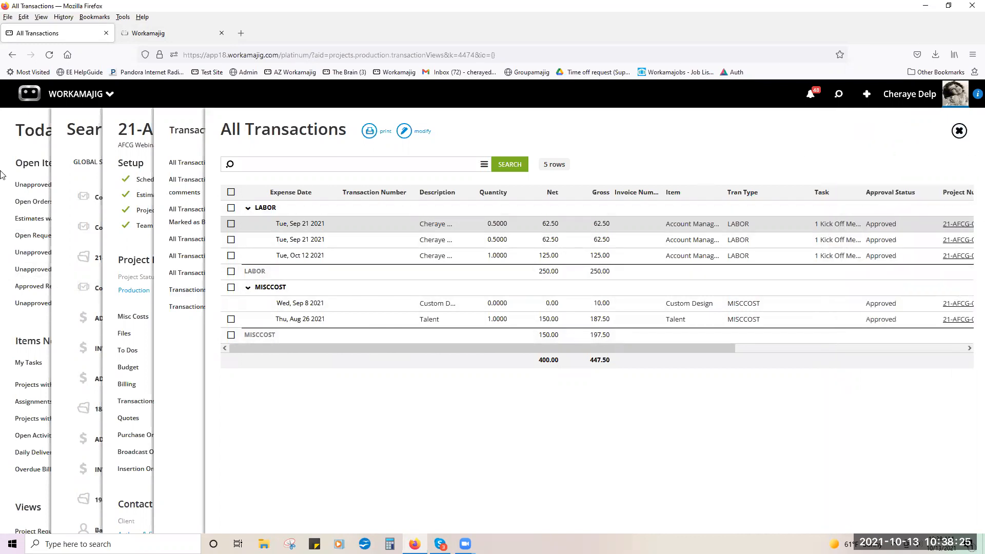
# Return to the Today page, reopen the AFCG Webinar Project from the recent items and open its schedule
pyautogui.click(12, 138)
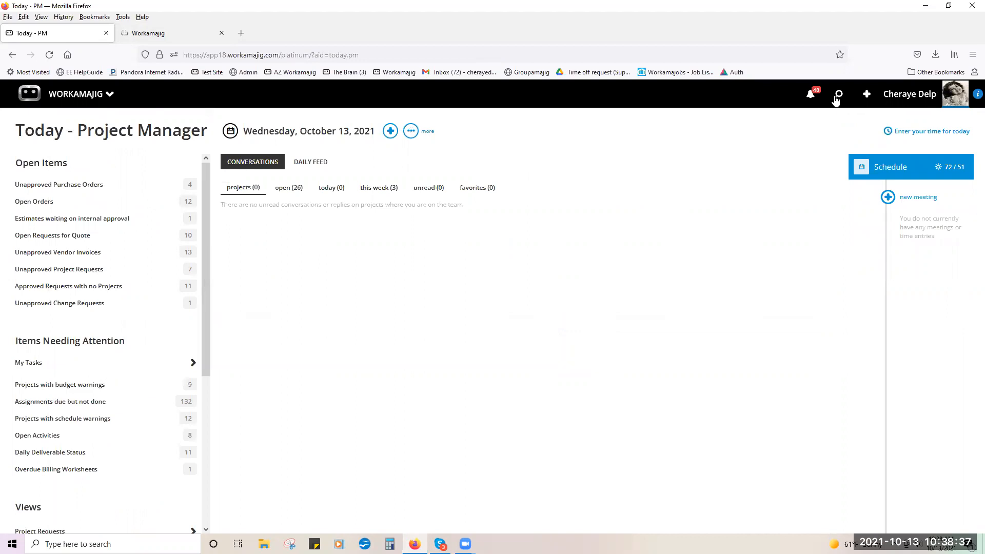
pyautogui.click(836, 96)
pyautogui.click(807, 201)
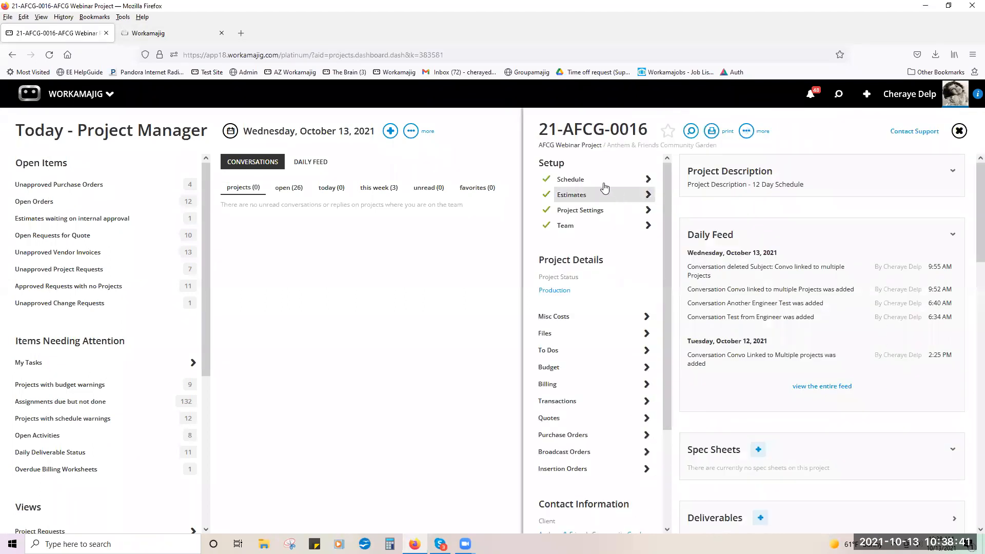
pyautogui.click(603, 180)
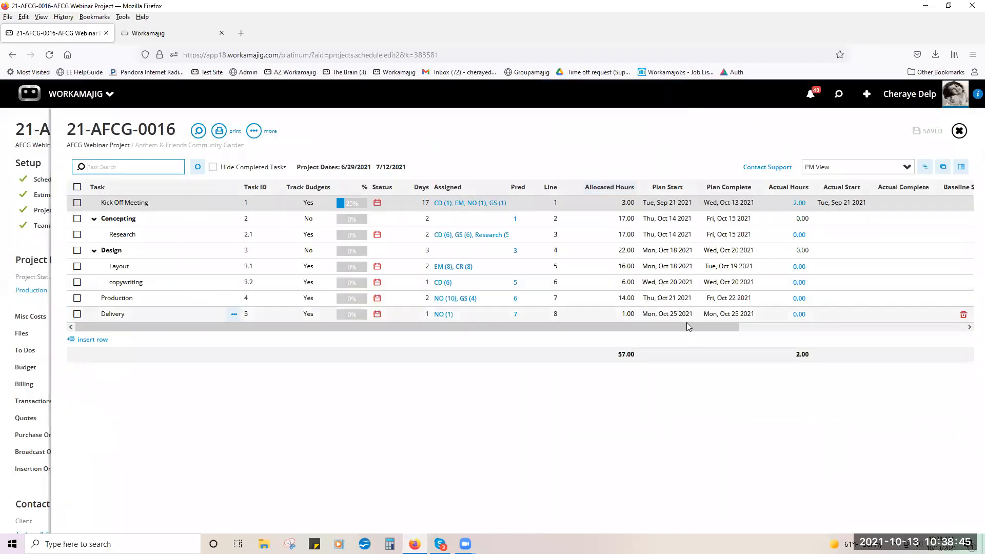
# Review the column fields and display order in the Project Schedule Grid's Company Defaults settings, and close them without changes
pyautogui.moveTo(686, 328); pyautogui.dragTo(818, 282)
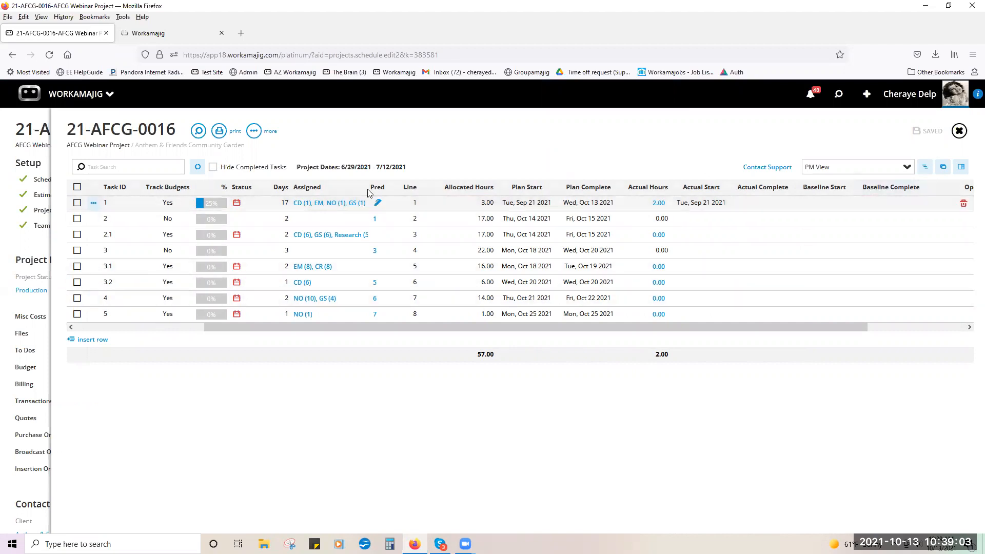
pyautogui.click(253, 131)
pyautogui.scroll(-1, 247, 268)
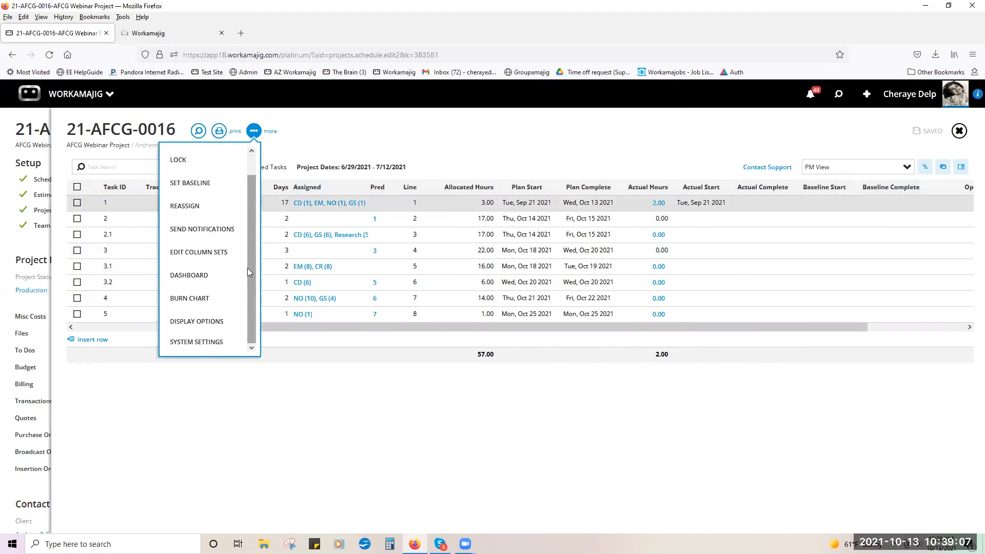
pyautogui.click(201, 342)
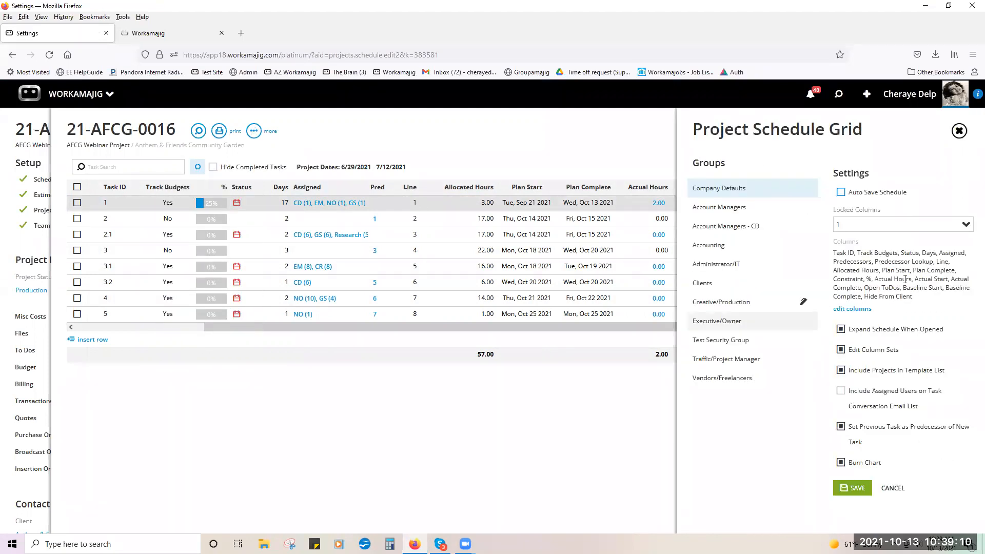
pyautogui.click(839, 308)
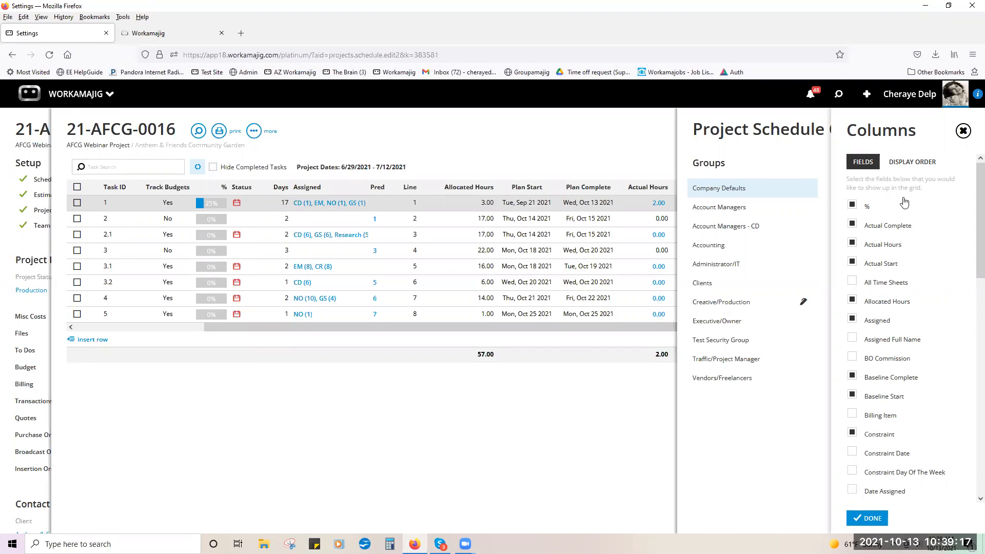
pyautogui.click(901, 169)
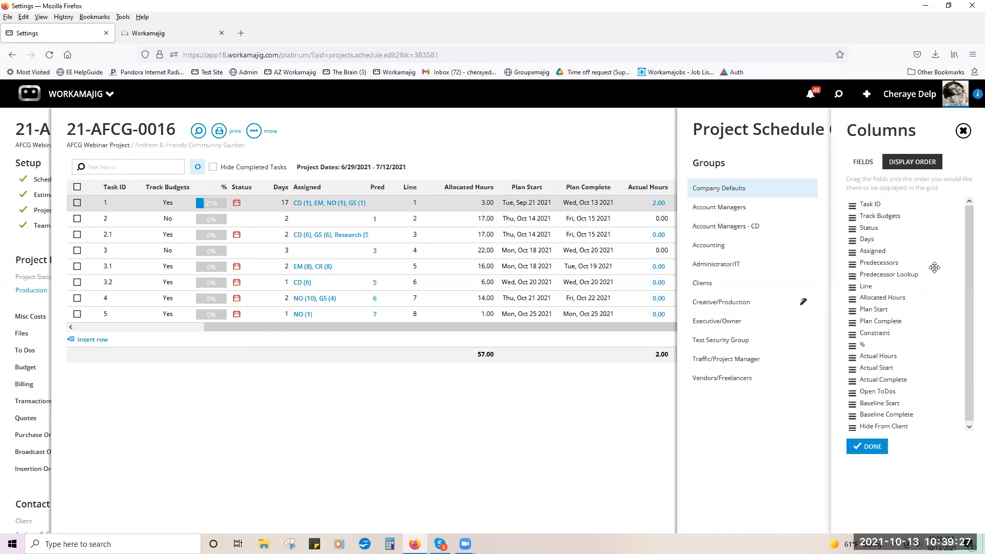
pyautogui.click(963, 132)
pyautogui.click(960, 132)
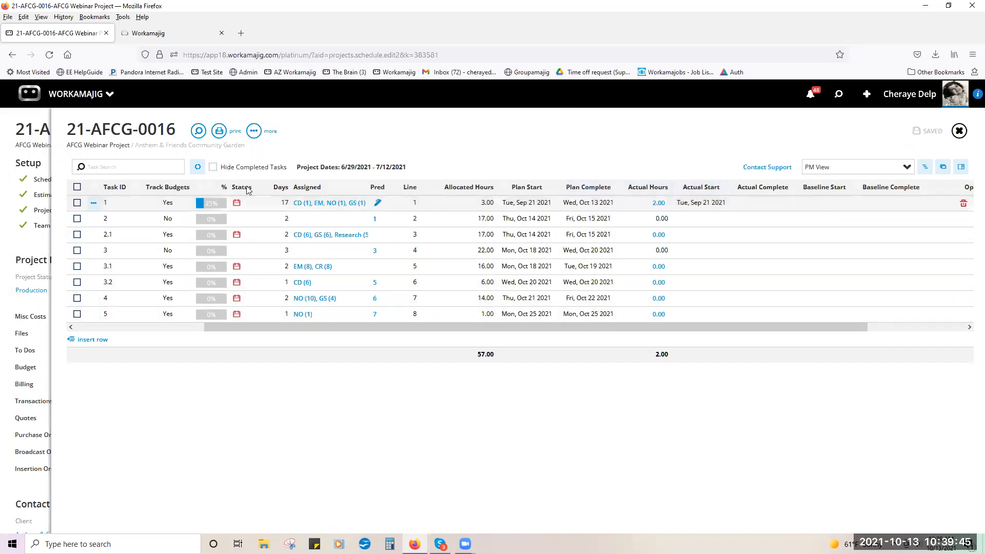
# Set the baseline for the project schedule and close the project back to the Today page
pyautogui.click(254, 134)
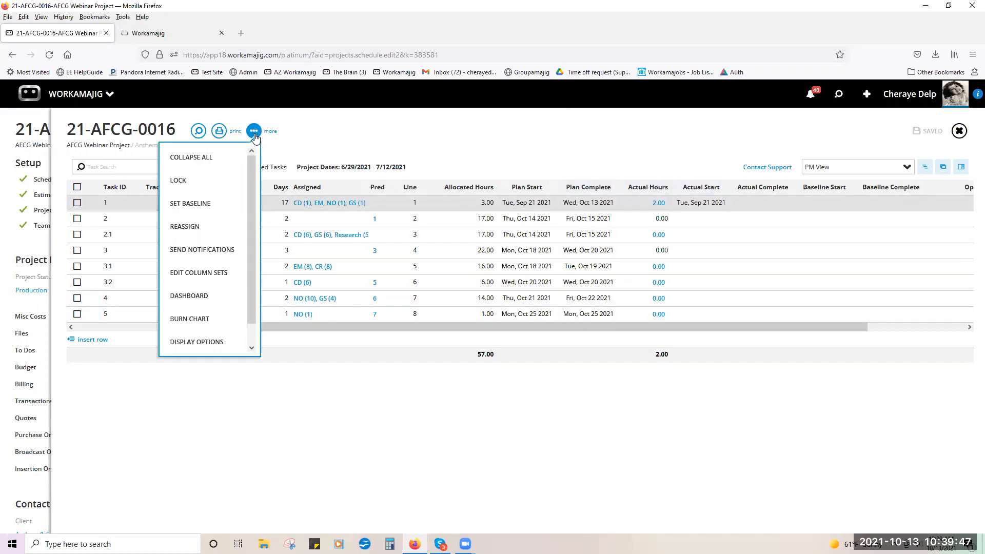
pyautogui.click(215, 204)
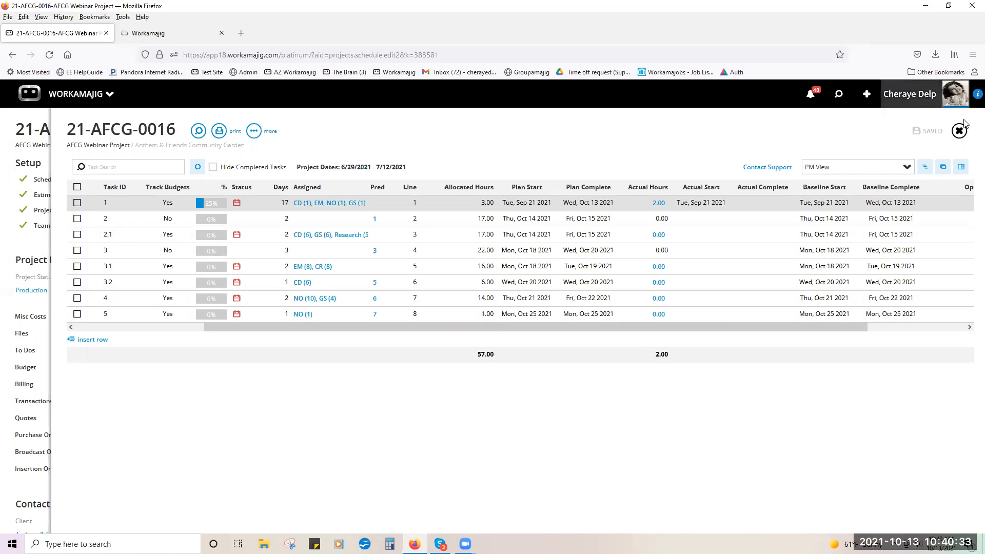
pyautogui.click(958, 135)
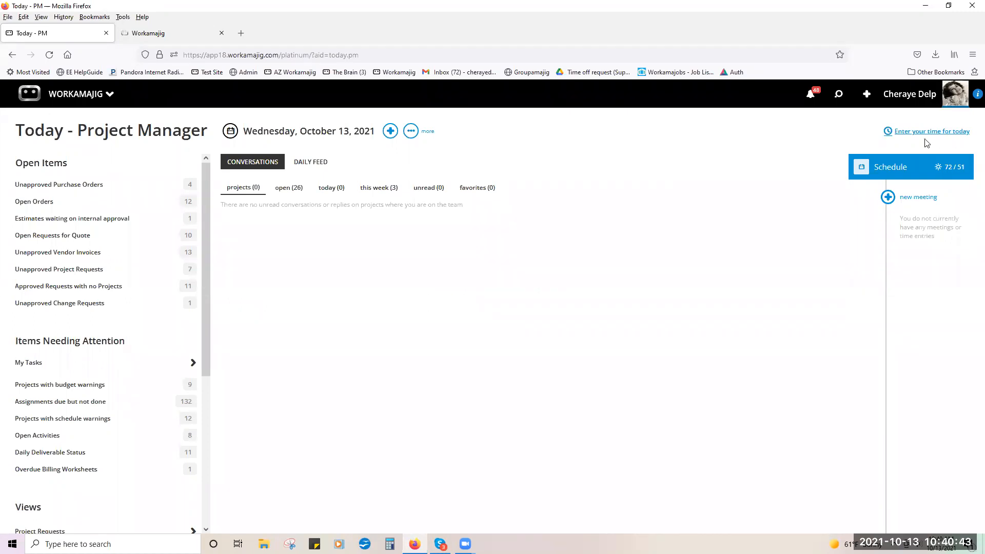
# Open the Active Projects view from the Projects views and run an unfiltered search
pyautogui.click(838, 96)
pyautogui.click(820, 164)
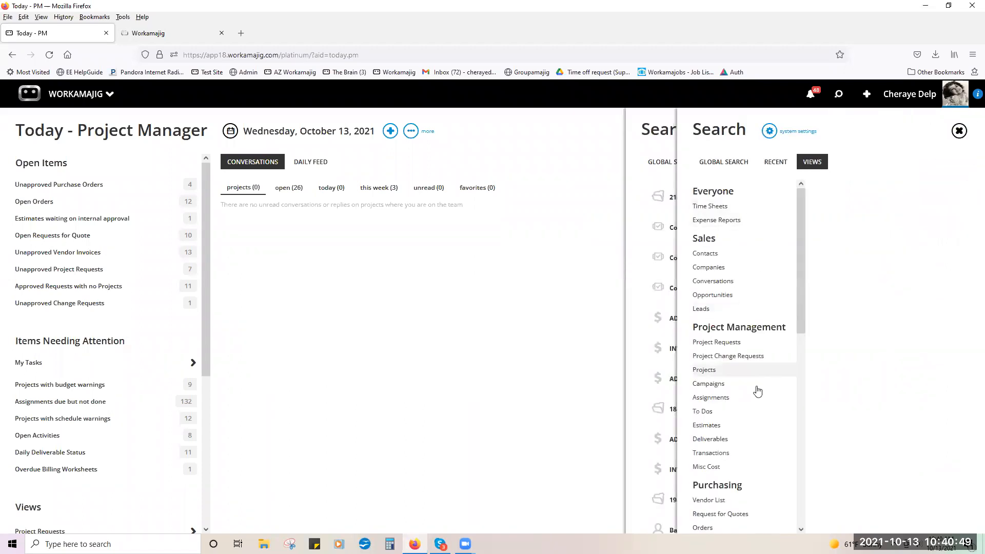
pyautogui.click(736, 373)
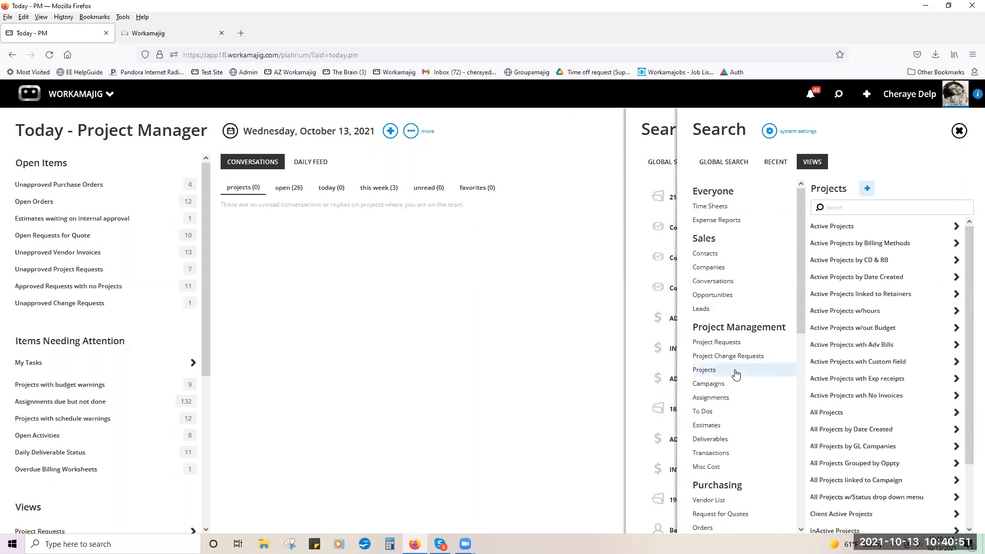
pyautogui.click(818, 228)
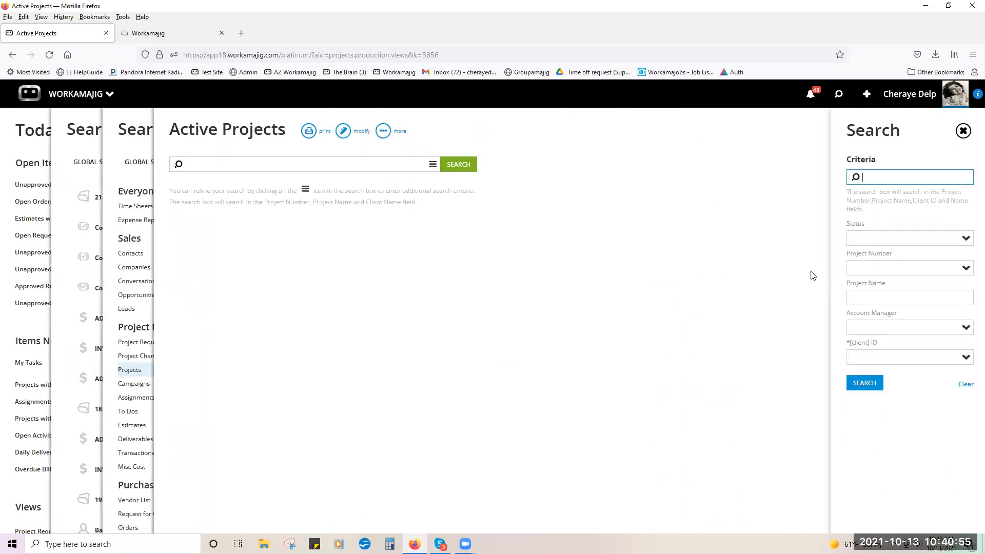
pyautogui.click(865, 386)
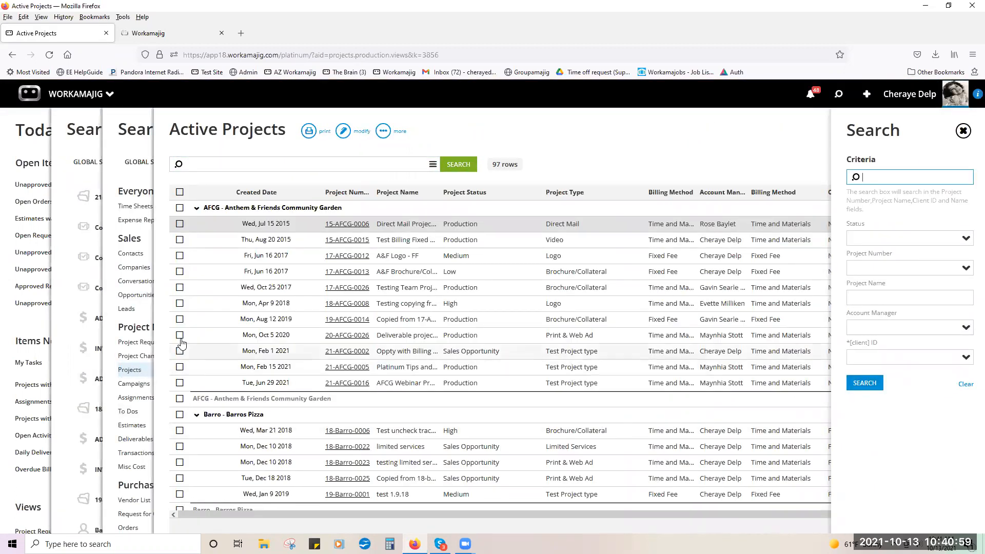
# Review the Change Closed Status options for bulk-updating the first two AFCG projects, and close the Active Projects view without updating
pyautogui.click(180, 241)
pyautogui.click(180, 241)
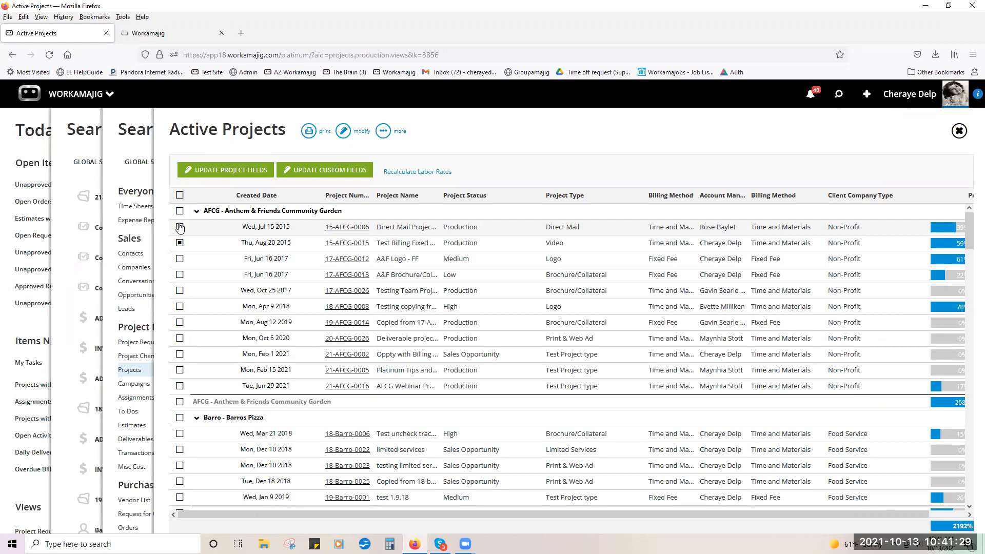
pyautogui.click(180, 227)
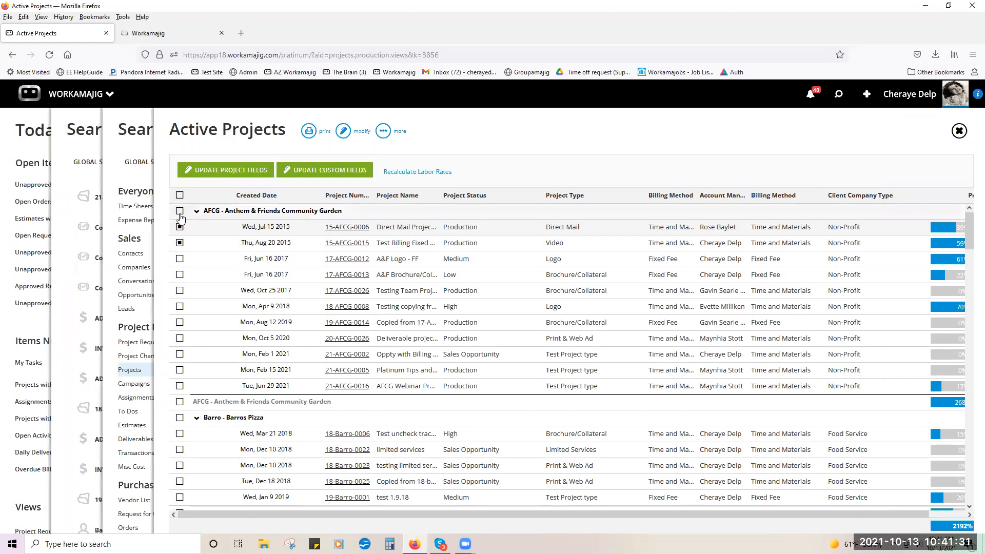
pyautogui.click(191, 176)
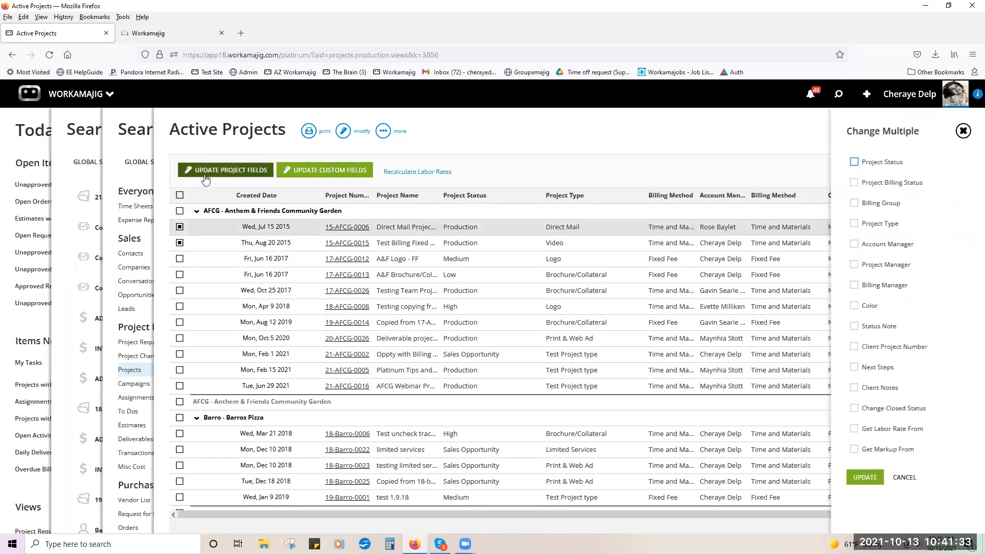
pyautogui.click(854, 410)
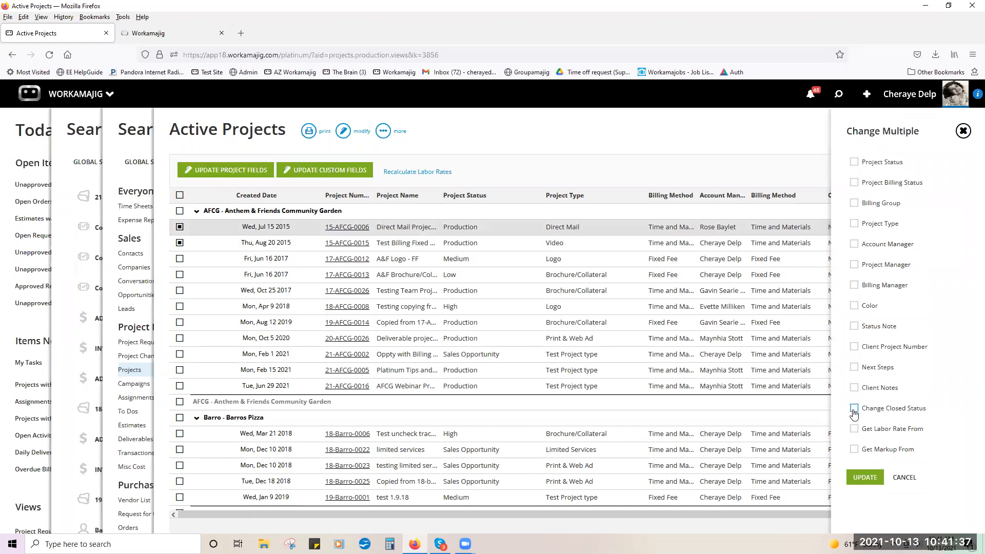
pyautogui.scroll(-3, 880, 453)
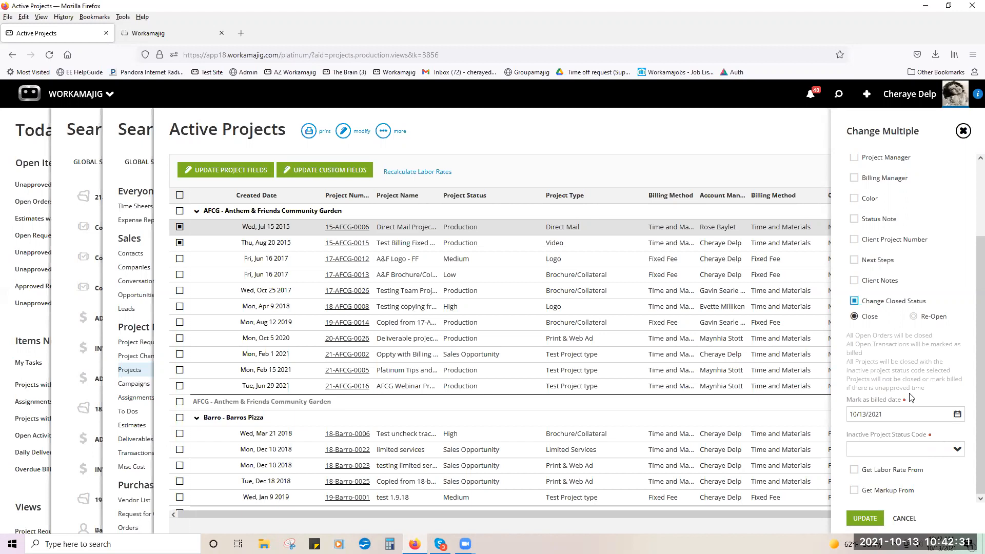
pyautogui.click(962, 131)
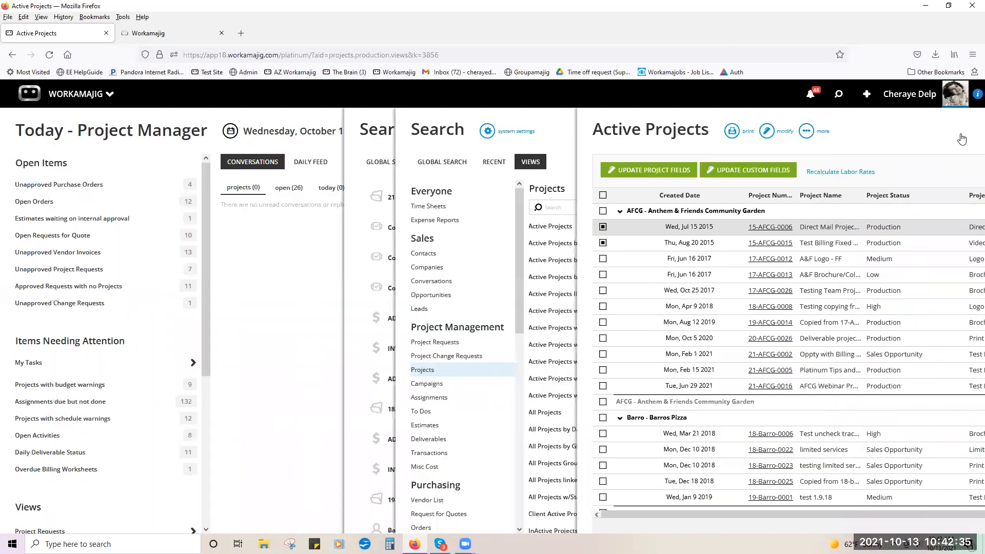
pyautogui.click(961, 137)
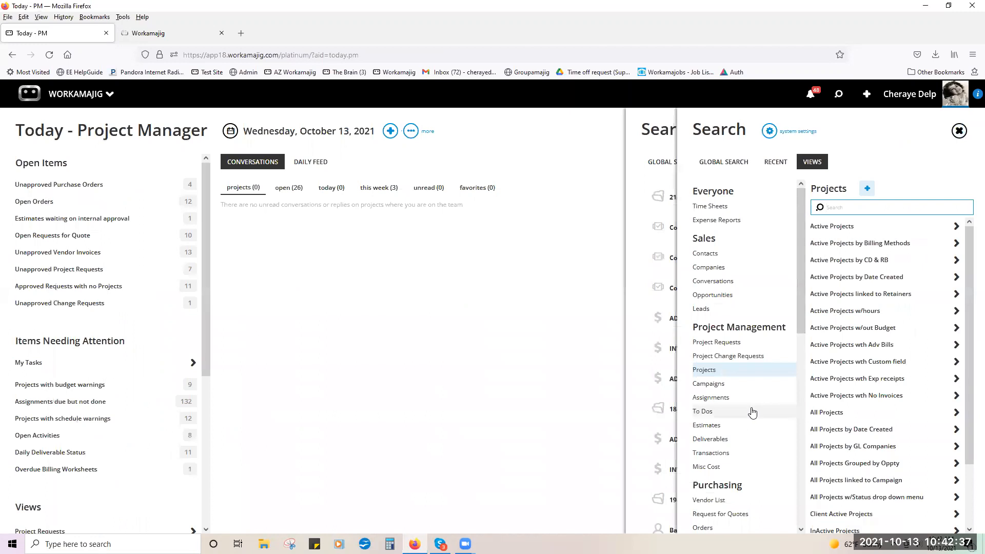
# Open the Clients Listing view under Companies and run an unfiltered search
pyautogui.click(719, 267)
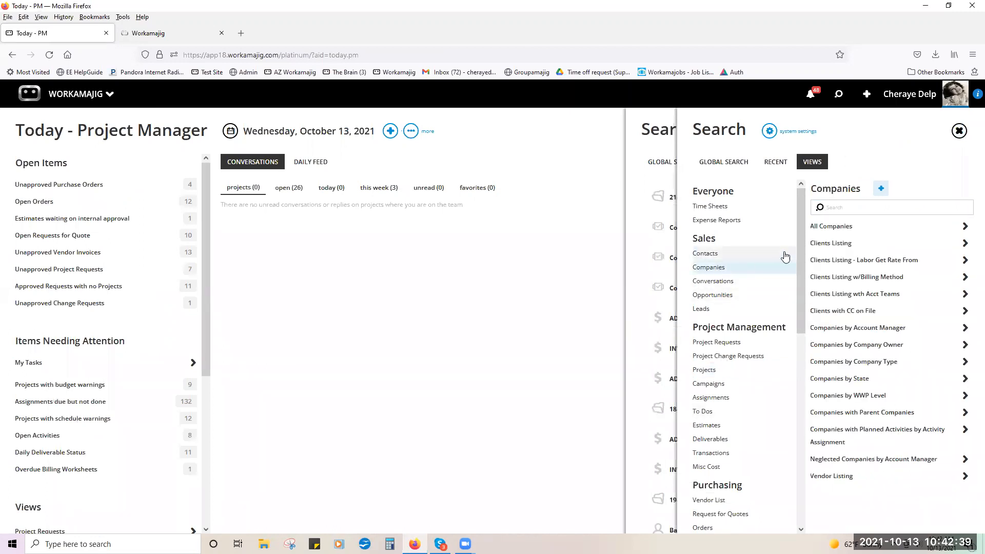
pyautogui.click(826, 243)
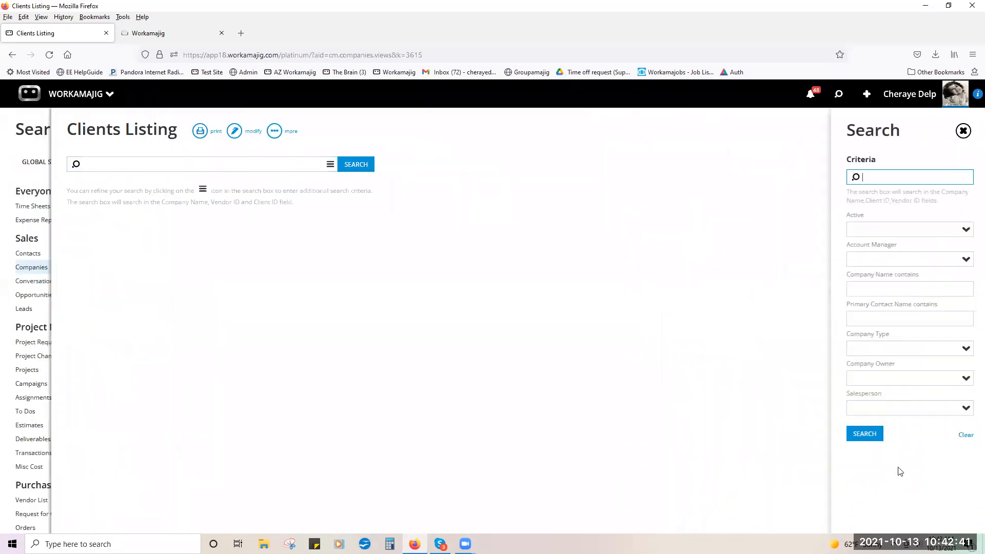
pyautogui.click(864, 434)
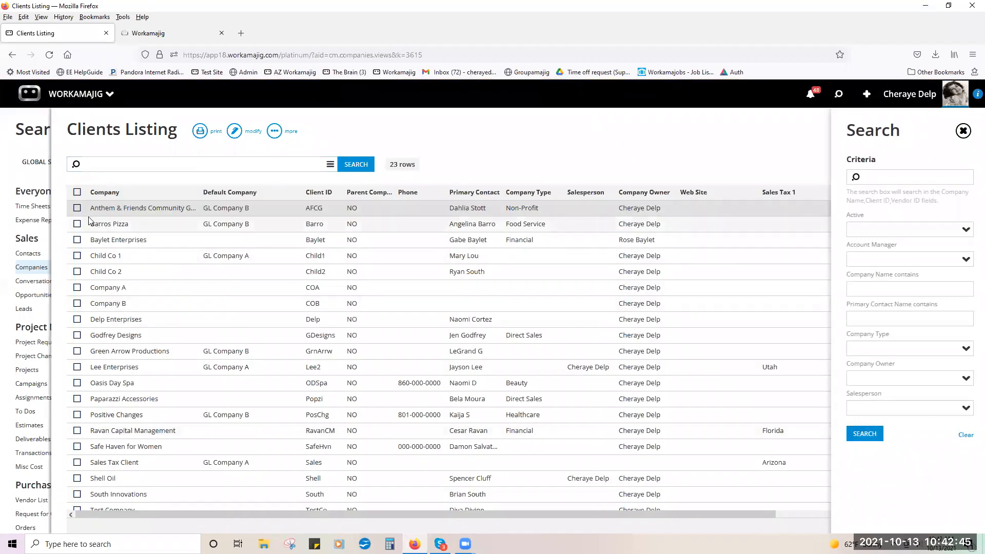
# Review the company fields available for bulk-updating Anthem & Friends Community Garden and Barros Pizza, and return to the Today page without updating
pyautogui.click(77, 207)
pyautogui.click(76, 224)
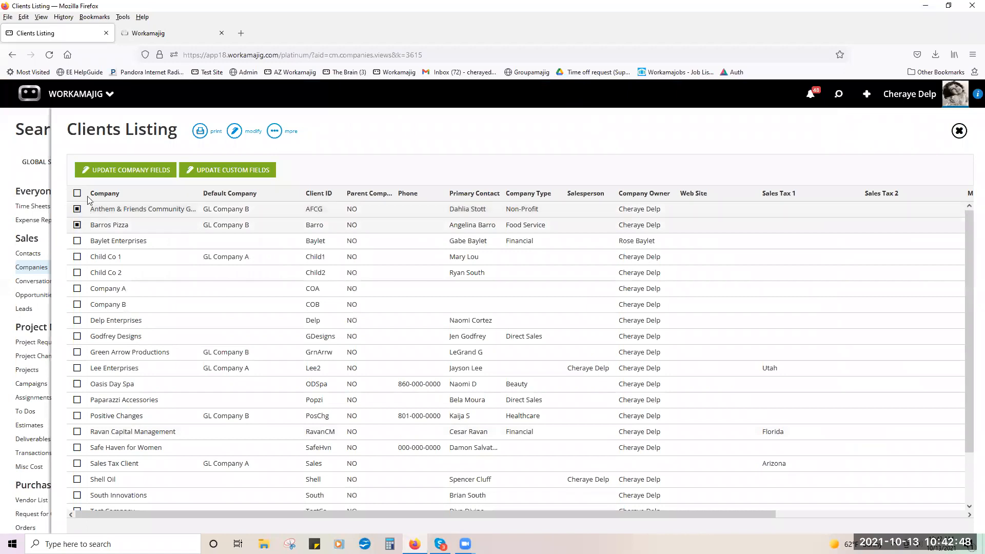
pyautogui.click(105, 172)
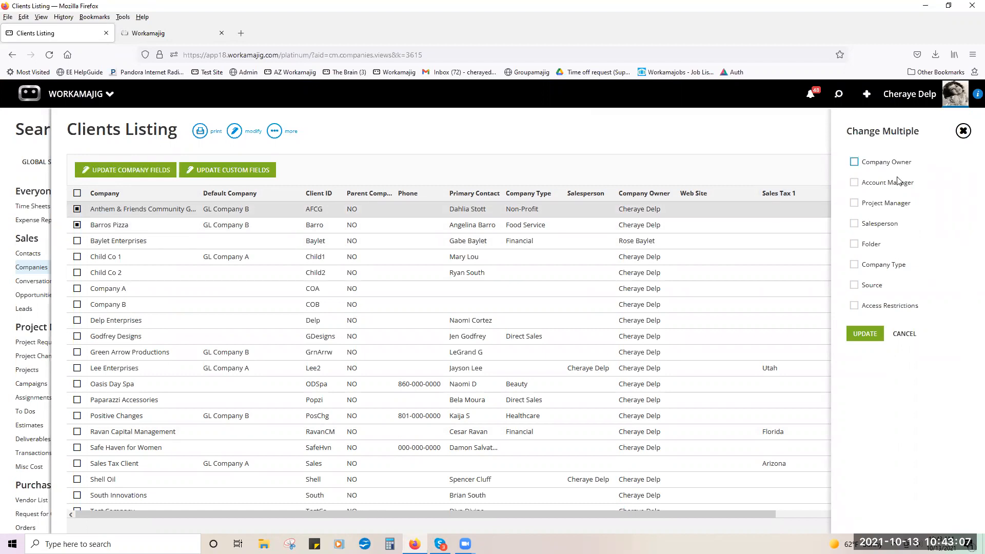
pyautogui.click(961, 134)
pyautogui.click(959, 132)
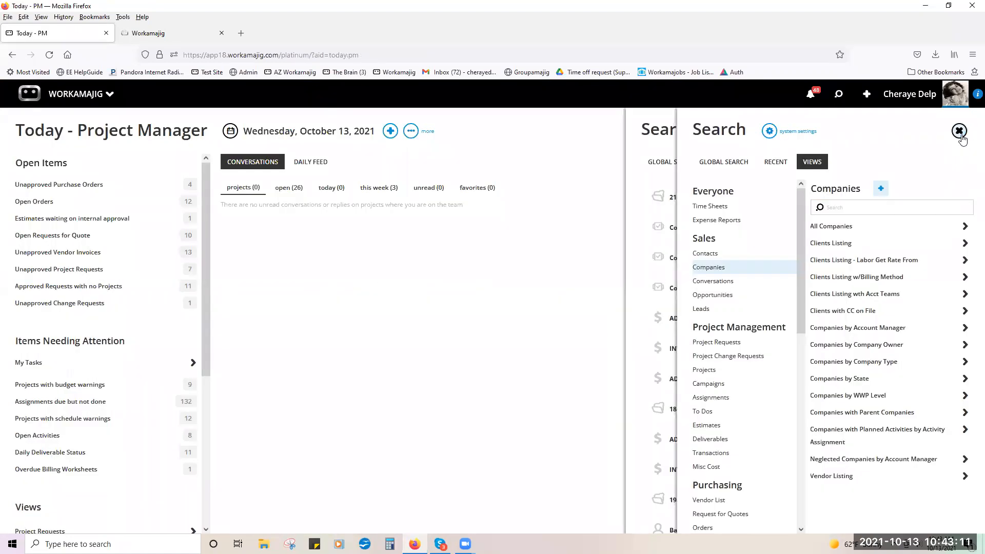
pyautogui.click(960, 132)
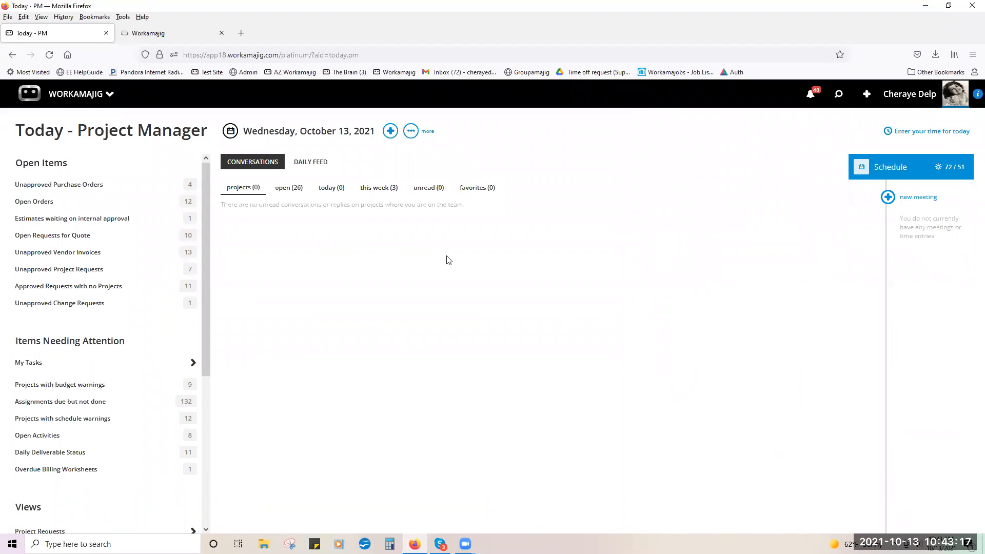
# Switch to the Today - Billing page and open the billing worksheets in review
pyautogui.click(80, 100)
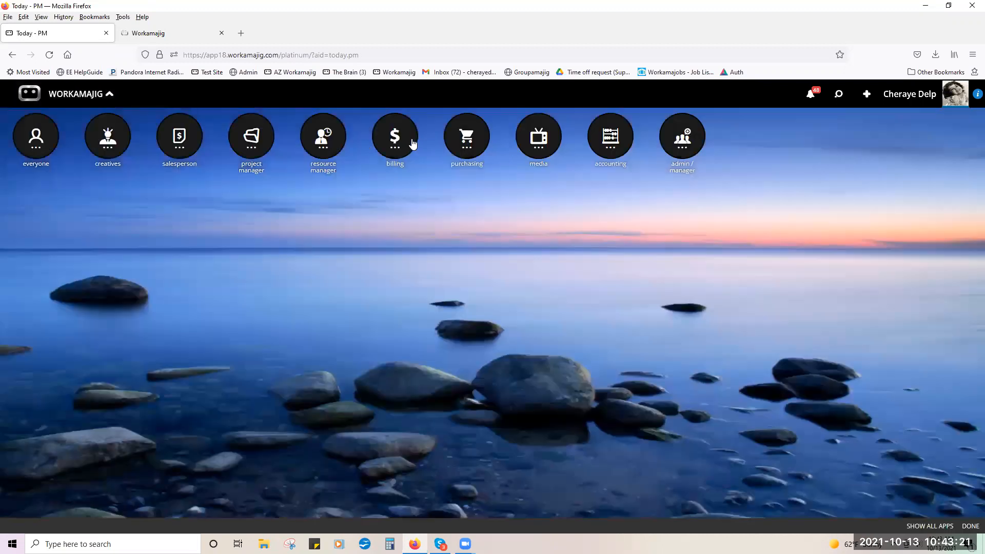
pyautogui.click(398, 145)
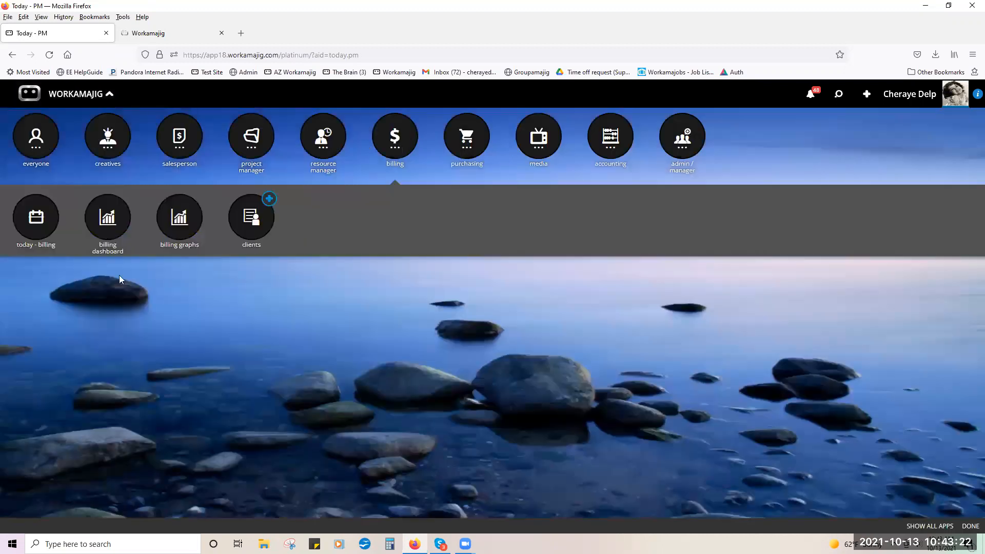
pyautogui.click(40, 227)
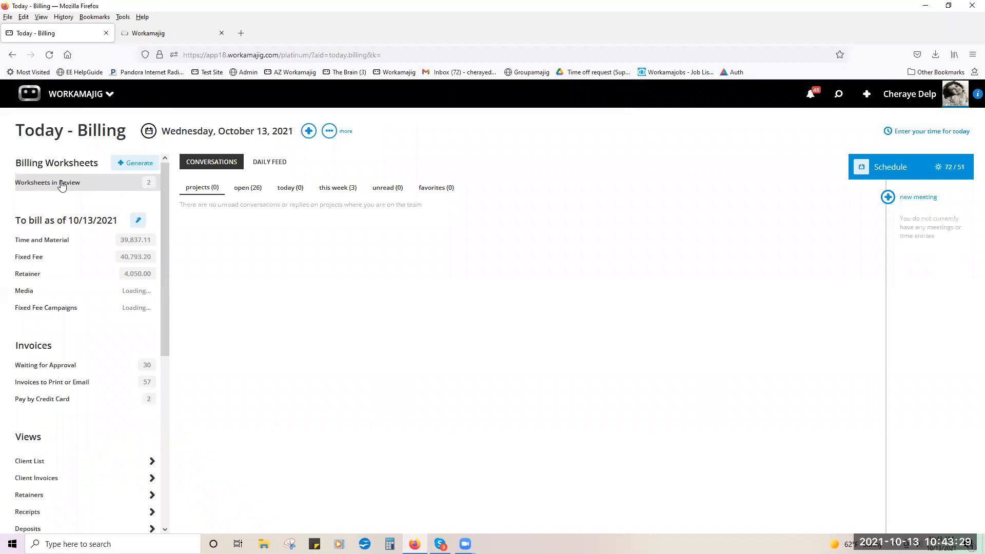
pyautogui.click(57, 184)
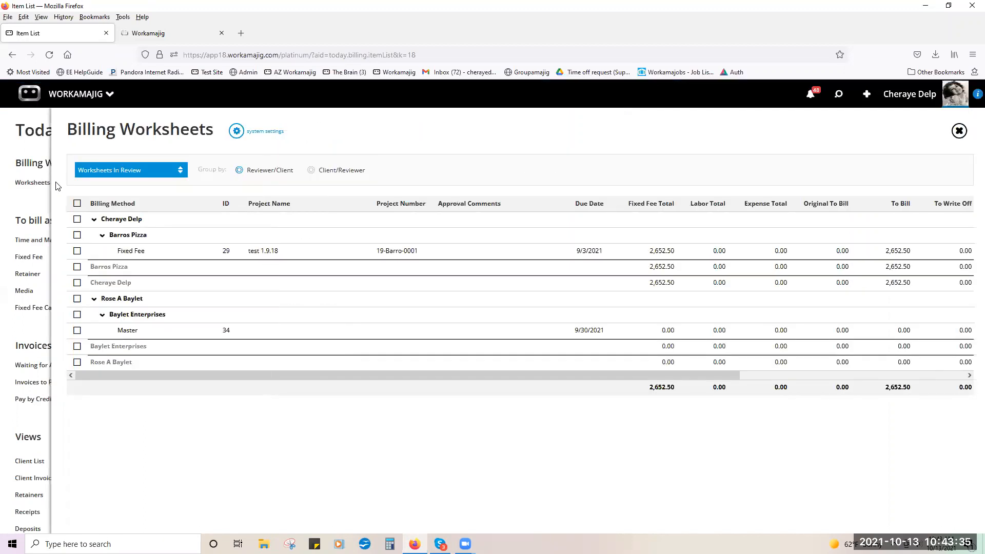
# Select the Barros Pizza Fixed Fee worksheet and examine the worksheet status filter choices, keeping Worksheets In Review
pyautogui.click(77, 251)
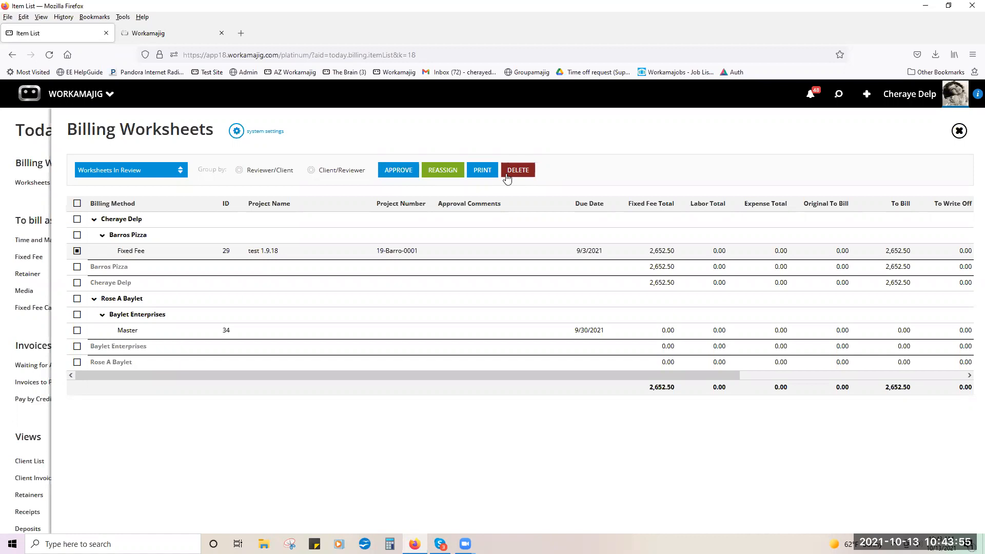
pyautogui.click(181, 176)
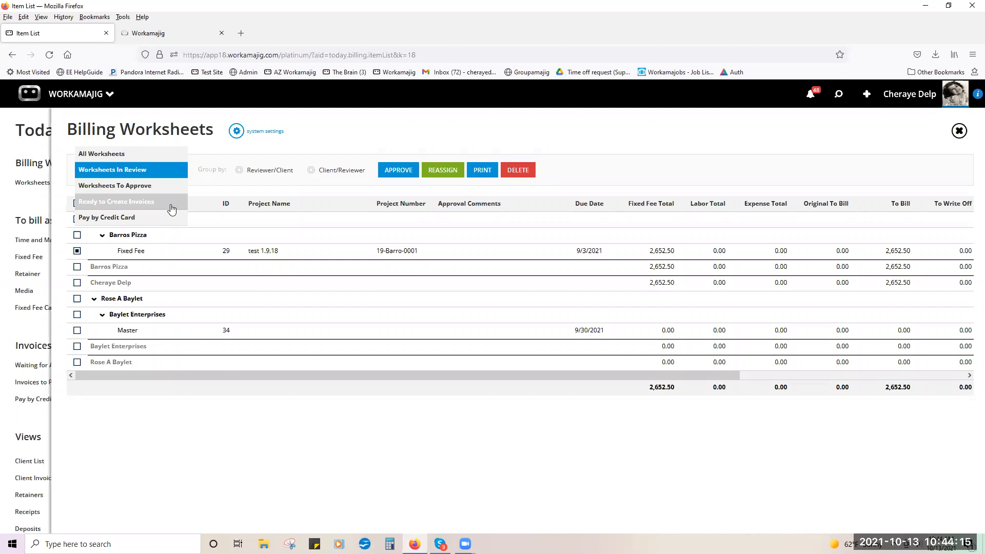
pyautogui.click(199, 147)
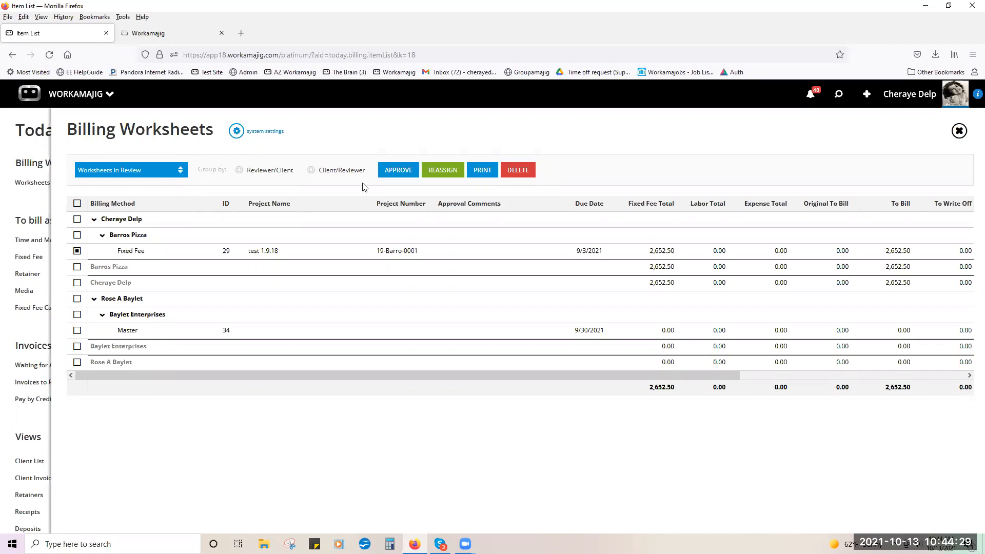
# Review the search panel's Views list, Global Search and the list of recently opened items
pyautogui.click(838, 97)
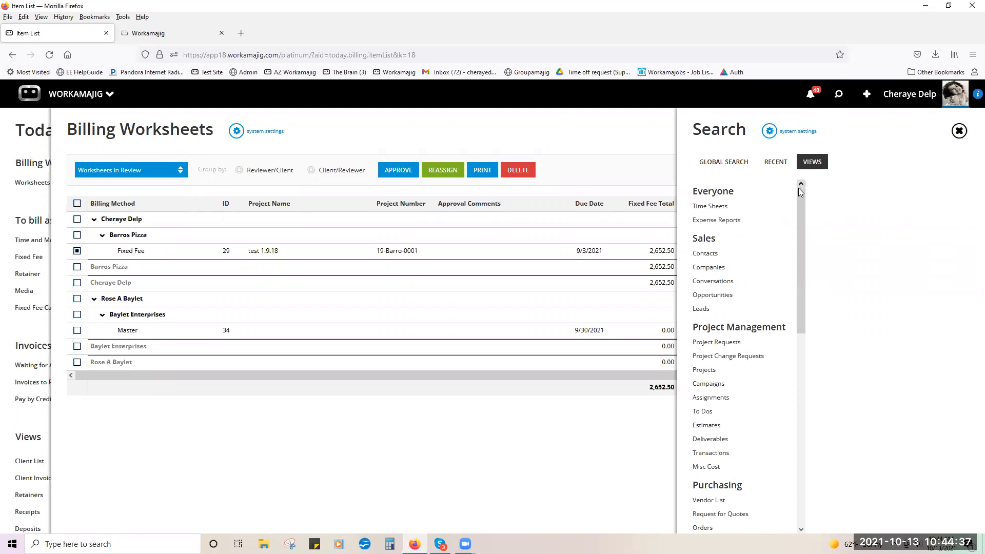
pyautogui.click(710, 164)
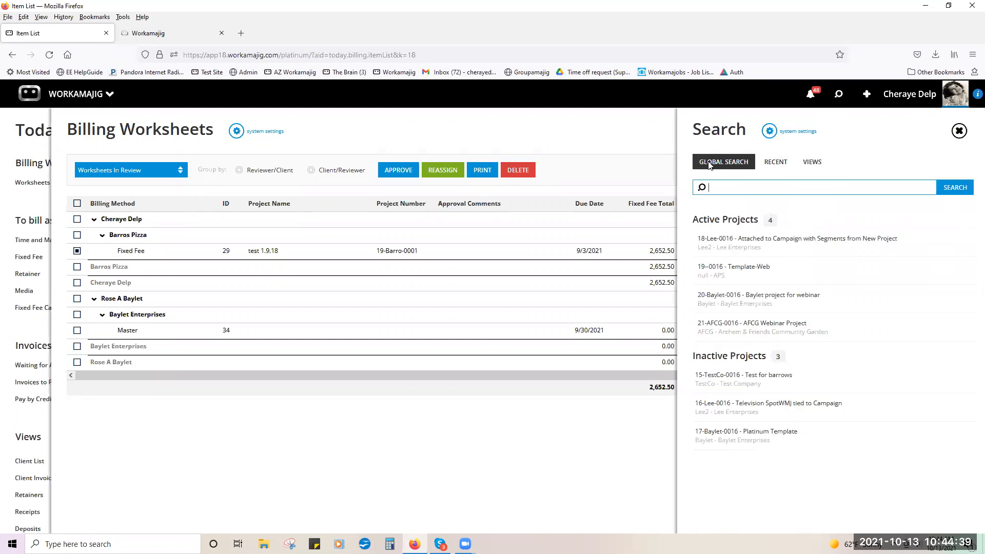
pyautogui.click(772, 164)
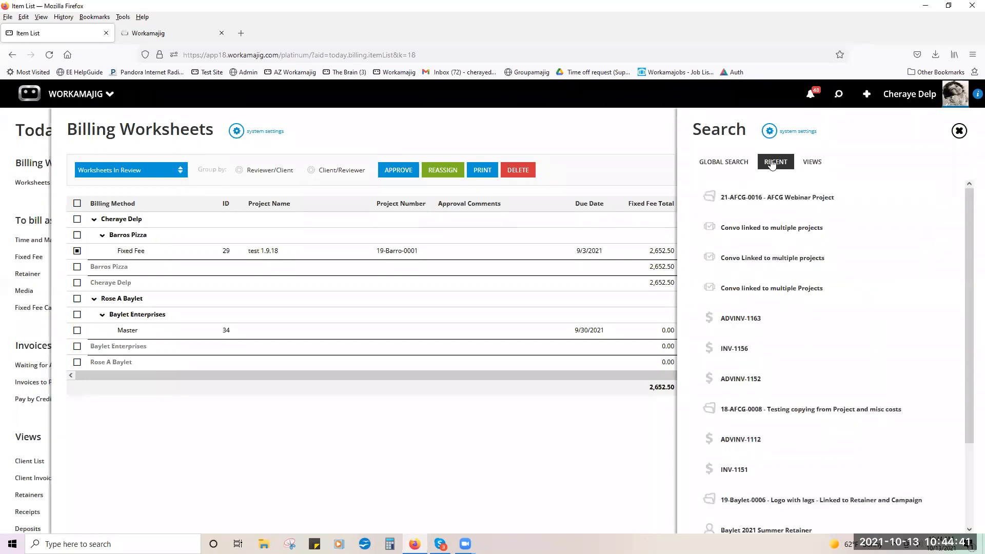
pyautogui.scroll(-2, 824, 318)
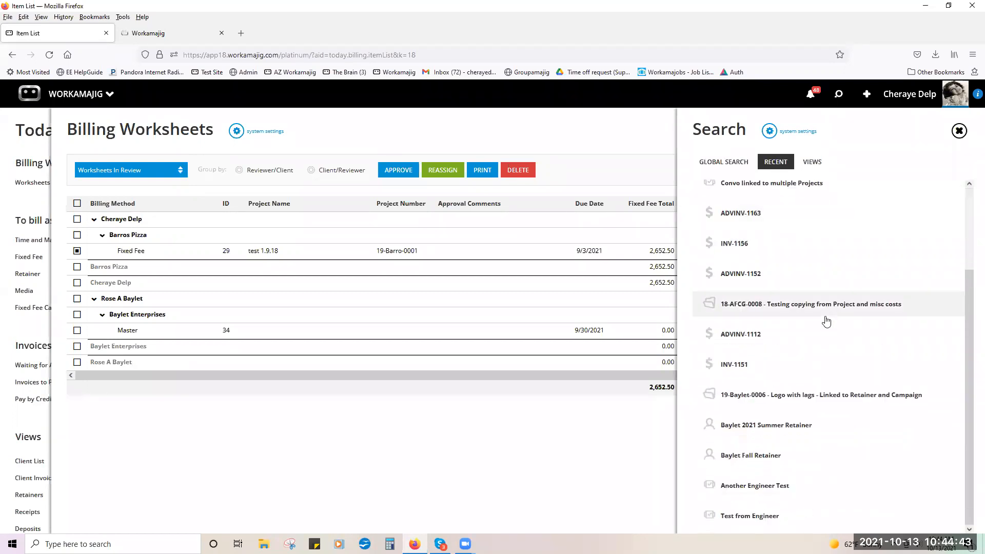
pyautogui.scroll(2, 821, 314)
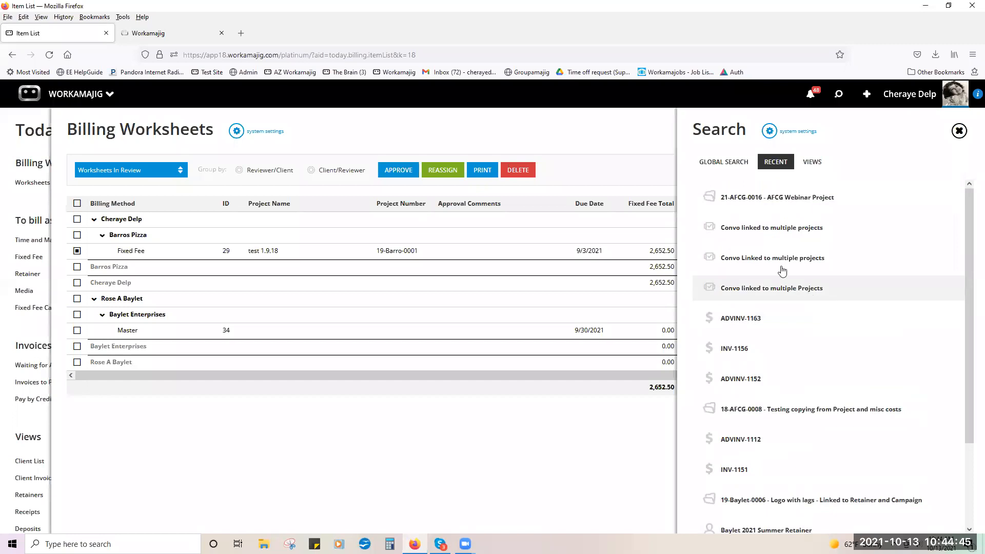
# Find the vendor invoice "time inv1" through the global search, open it and widen the Station/Pub column of its lines
pyautogui.click(724, 164)
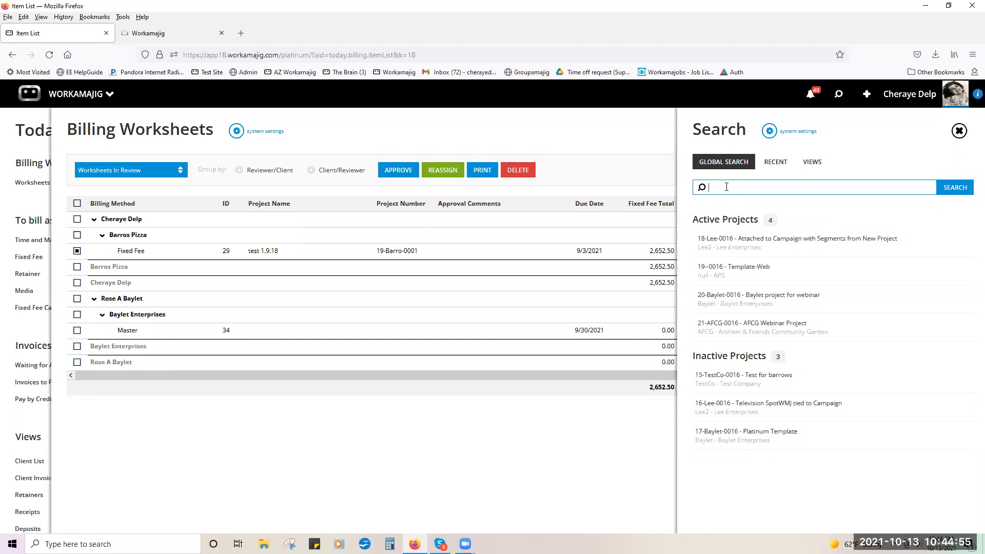
pyautogui.write('tin')
pyautogui.write('me')
pyautogui.write(' inv1')
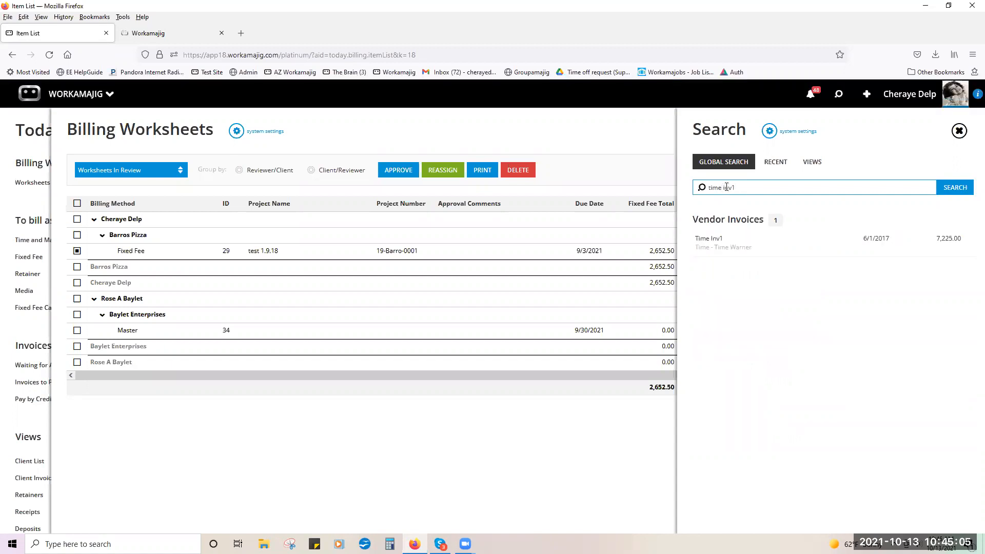
pyautogui.click(705, 246)
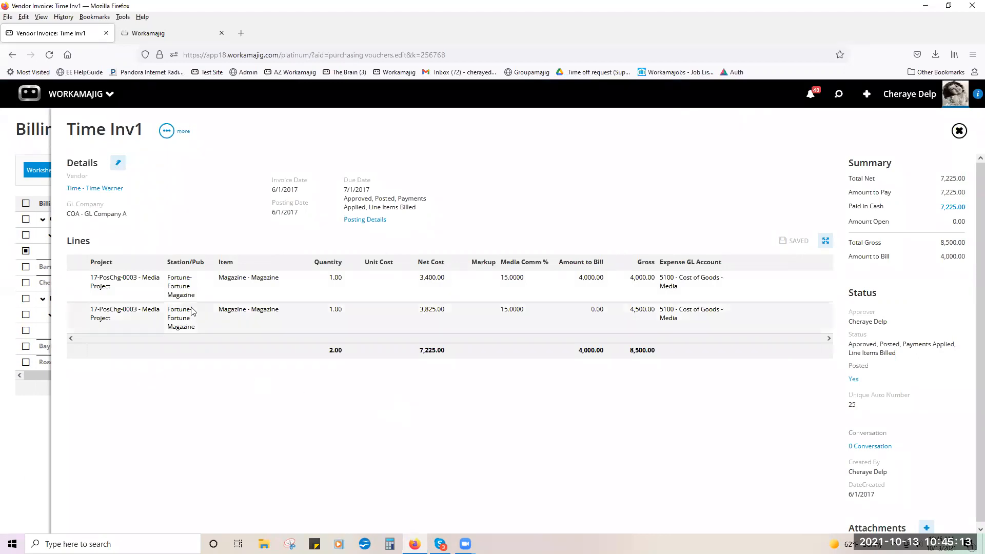
pyautogui.moveTo(214, 264); pyautogui.dragTo(272, 255)
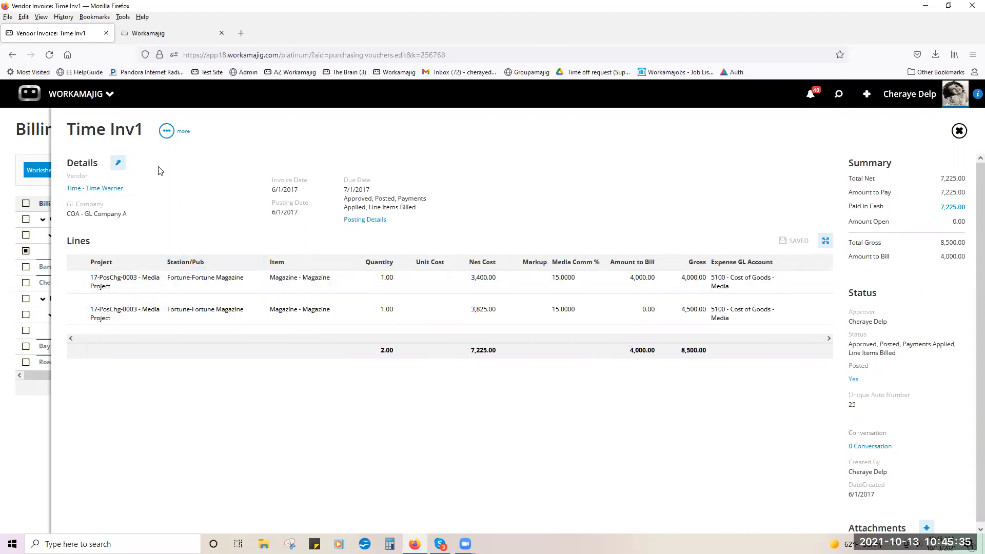
# Examine the available column fields and display order in the Company Defaults of the Vendor Invoice Settings, and leave without saving
pyautogui.click(167, 132)
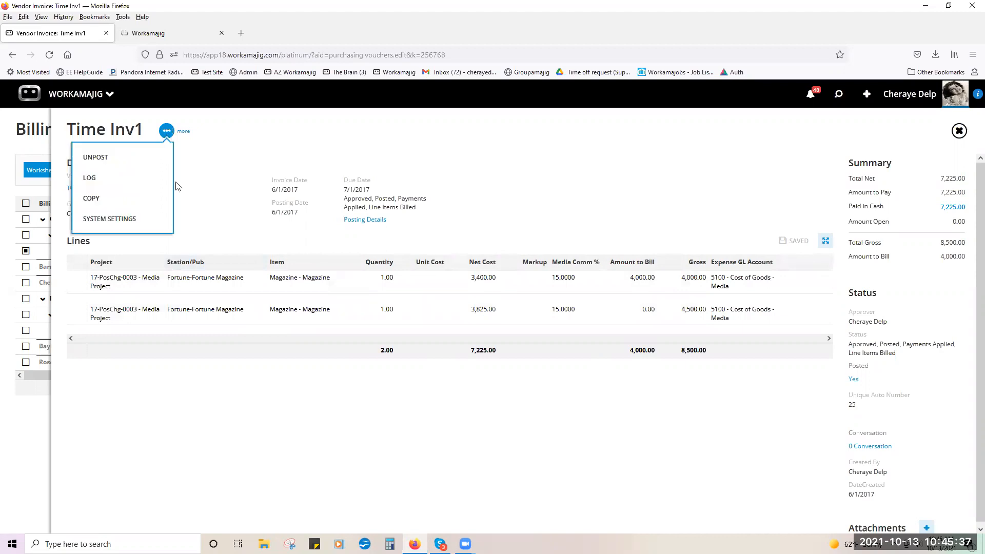
pyautogui.click(170, 220)
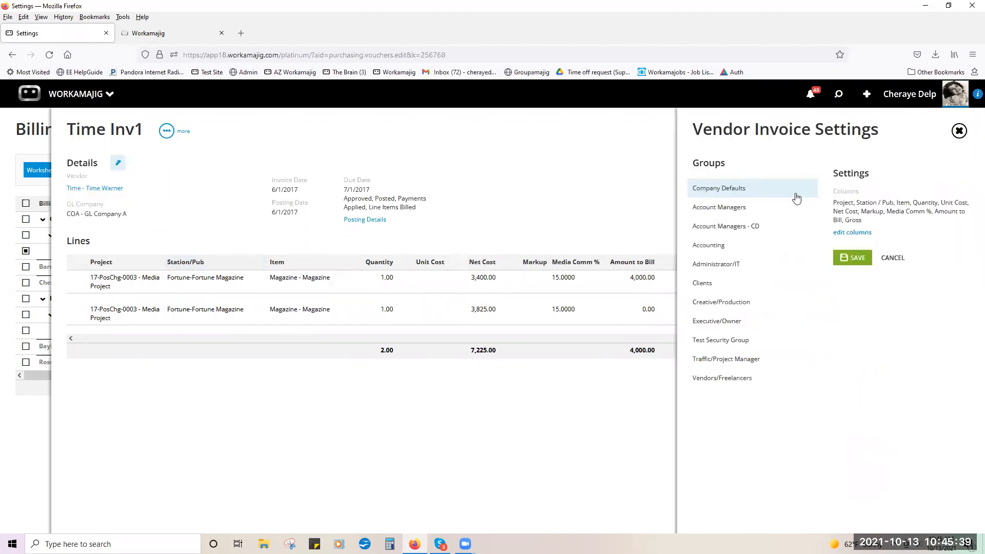
pyautogui.click(836, 234)
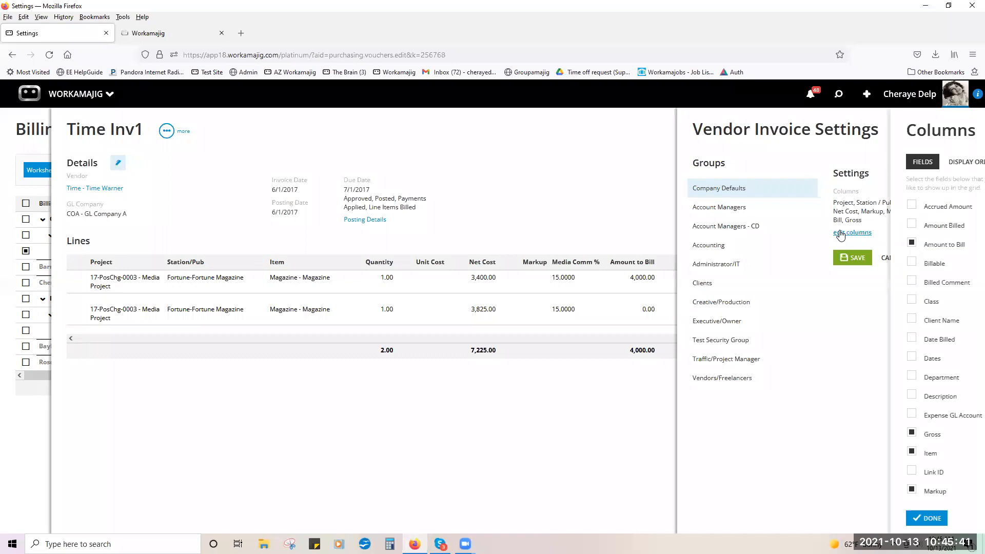
pyautogui.scroll(-5, 899, 304)
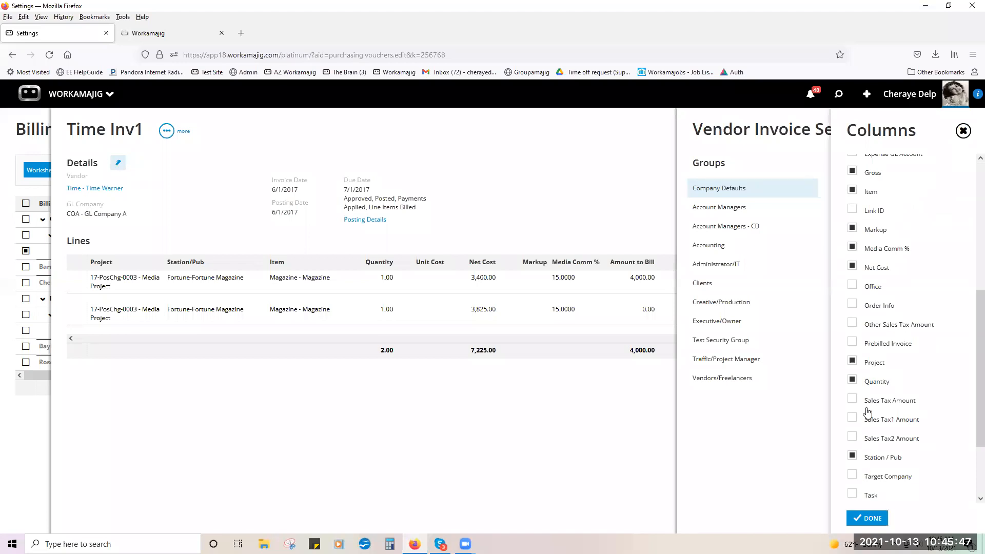
pyautogui.scroll(5, 844, 277)
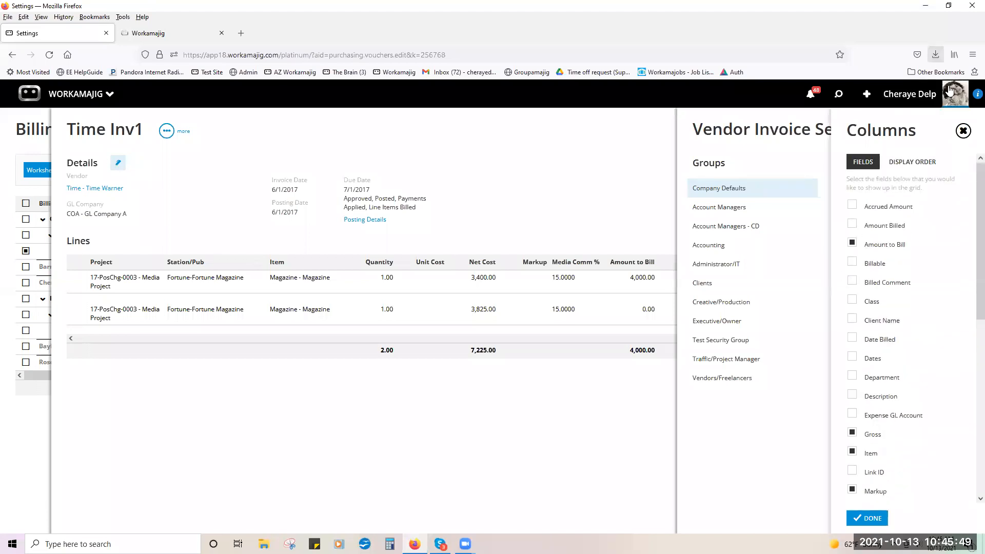
pyautogui.click(932, 162)
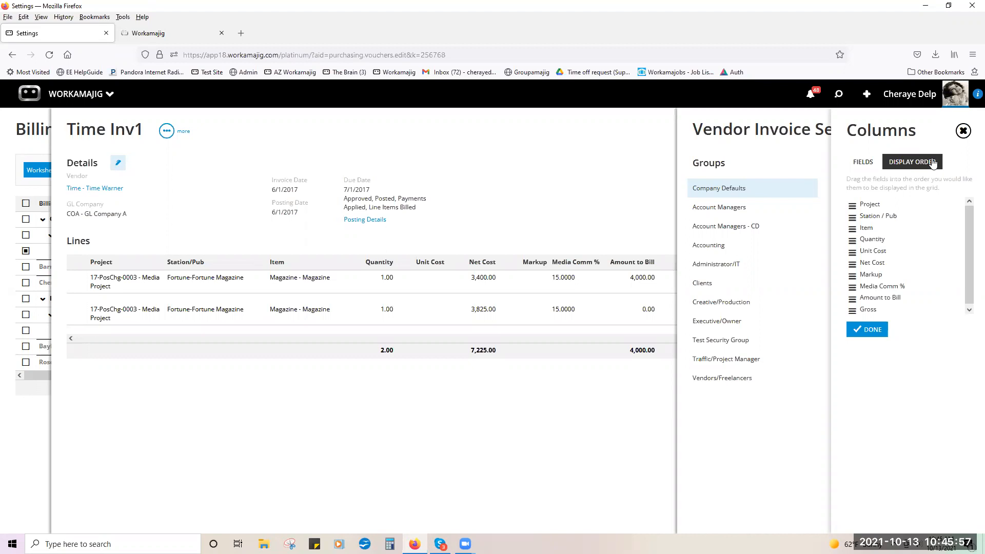
pyautogui.click(964, 132)
pyautogui.click(959, 132)
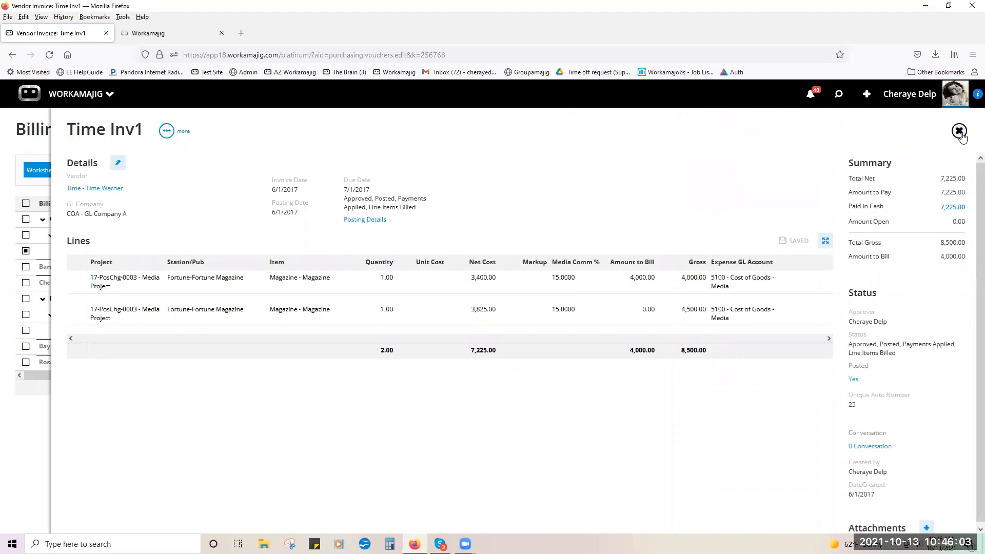
# Return from the invoice to the Today - Billing page and open the My Time sheet for entering today's time
pyautogui.click(959, 131)
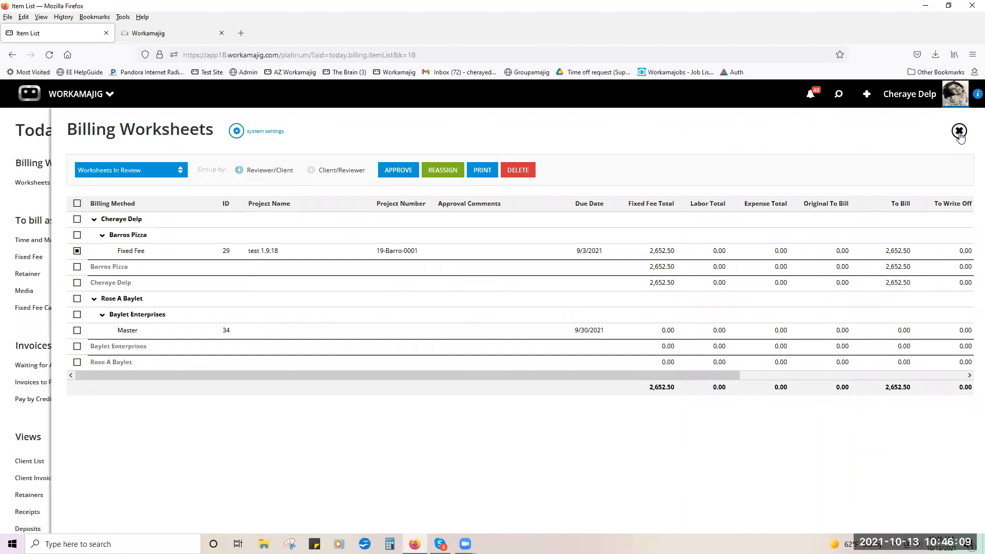
pyautogui.click(959, 132)
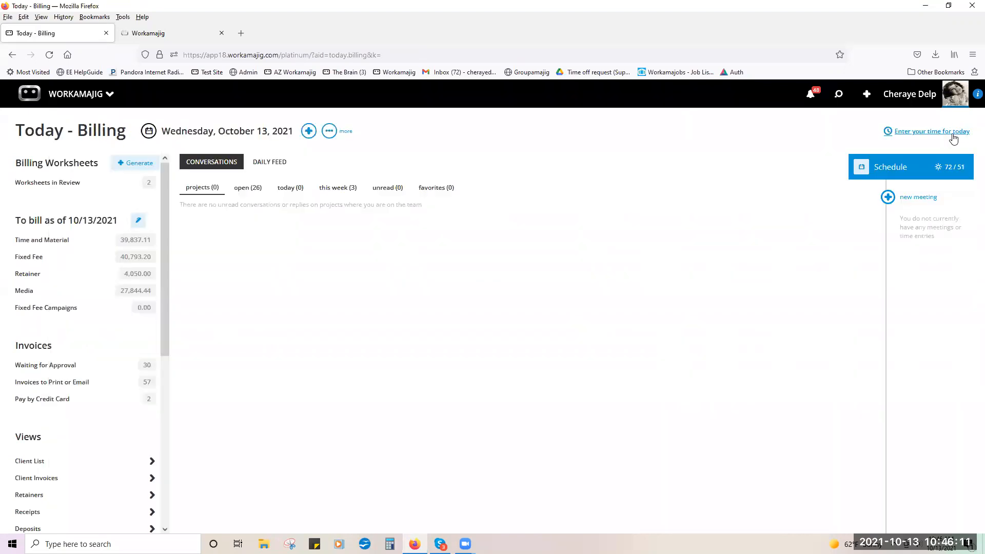
pyautogui.click(925, 135)
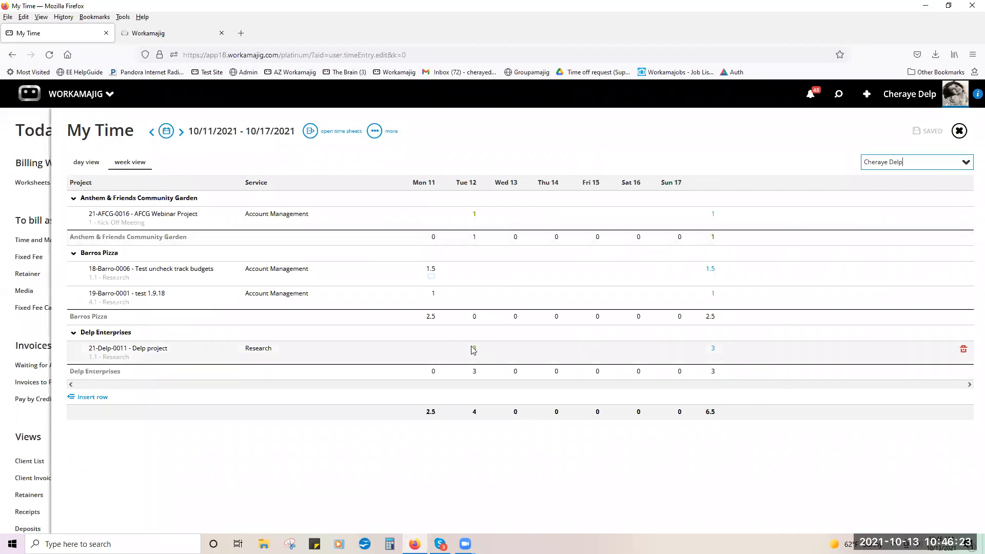
pyautogui.moveTo(475, 351)
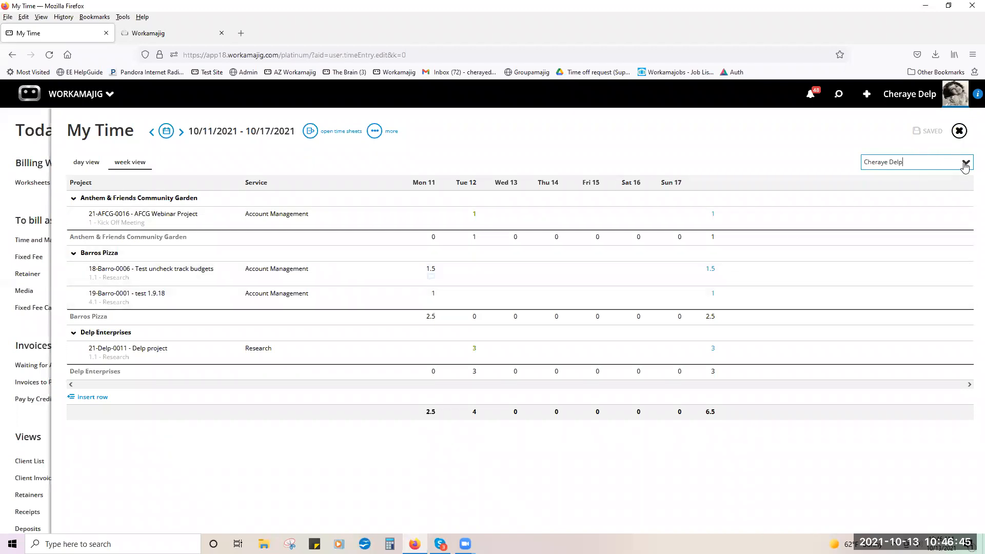
# Switch the weekly time sheet to another employee and check the approval status of the Monday hours on project 15-AFCG-0006
pyautogui.click(966, 164)
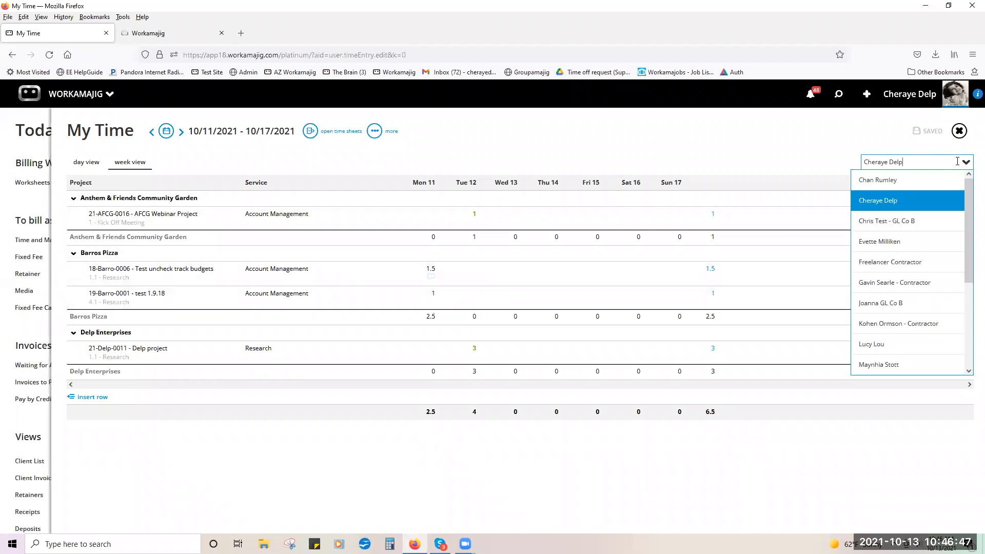
pyautogui.click(921, 156)
pyautogui.write('tara')
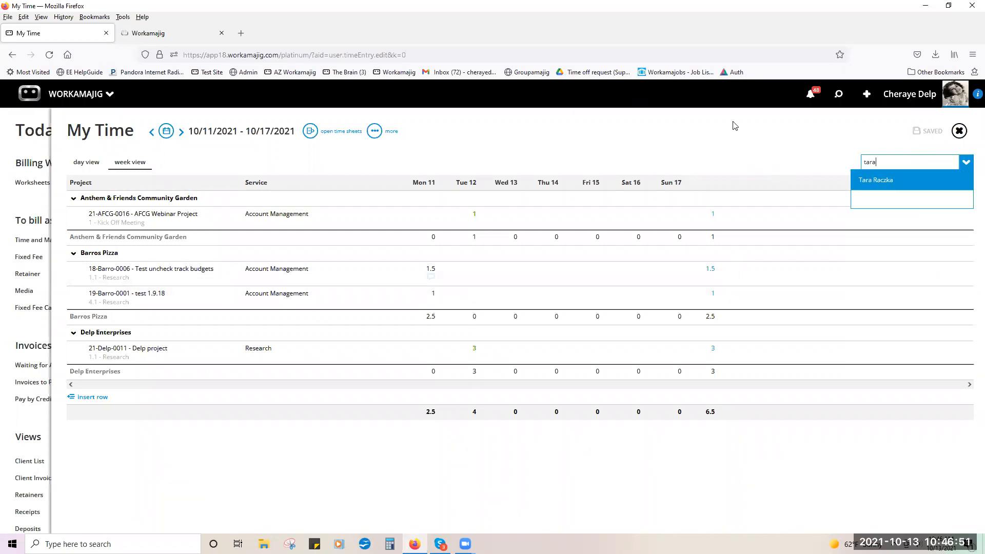
pyautogui.click(873, 179)
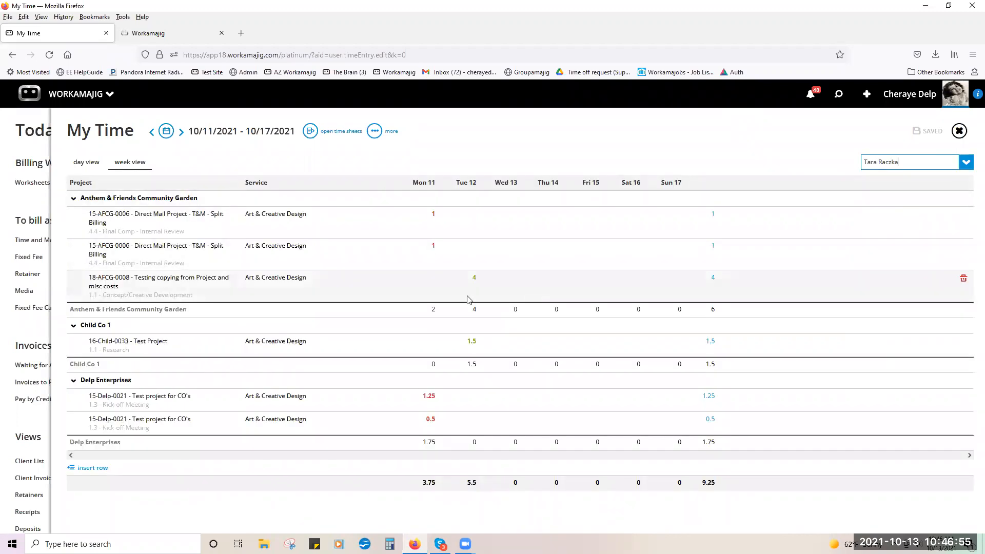
pyautogui.moveTo(436, 250)
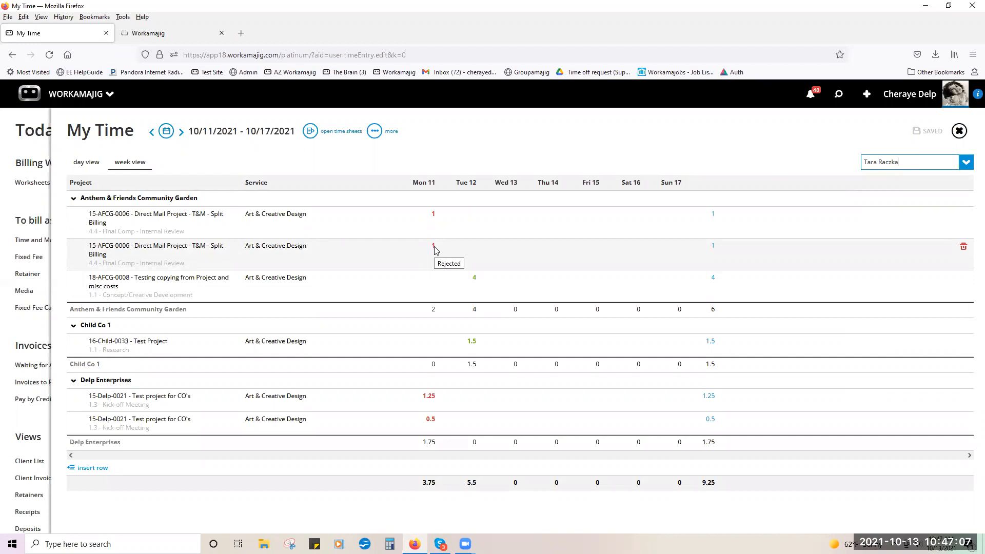
# Switch the weekly time sheet back to the logged-in employee
pyautogui.click(966, 165)
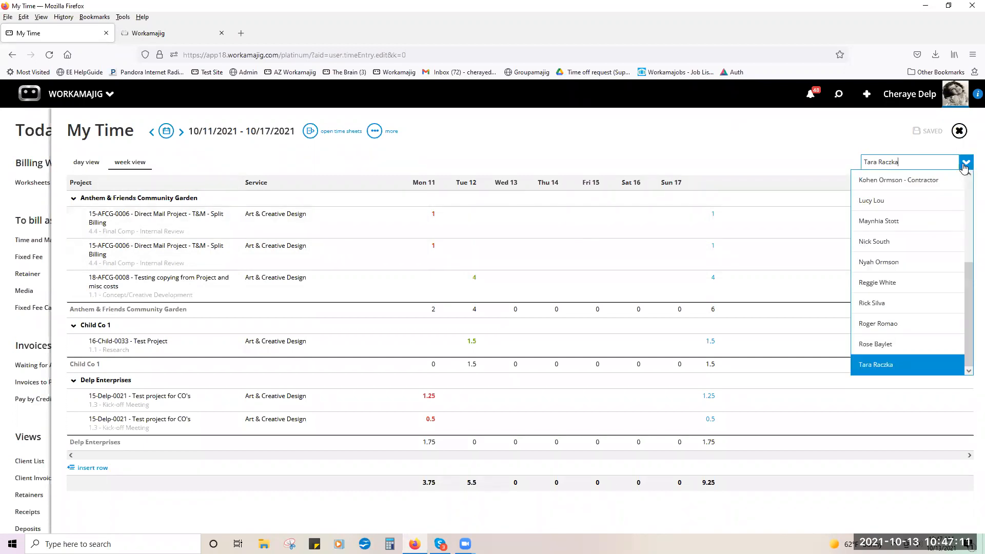
pyautogui.moveTo(901, 162); pyautogui.dragTo(782, 143)
pyautogui.write('che')
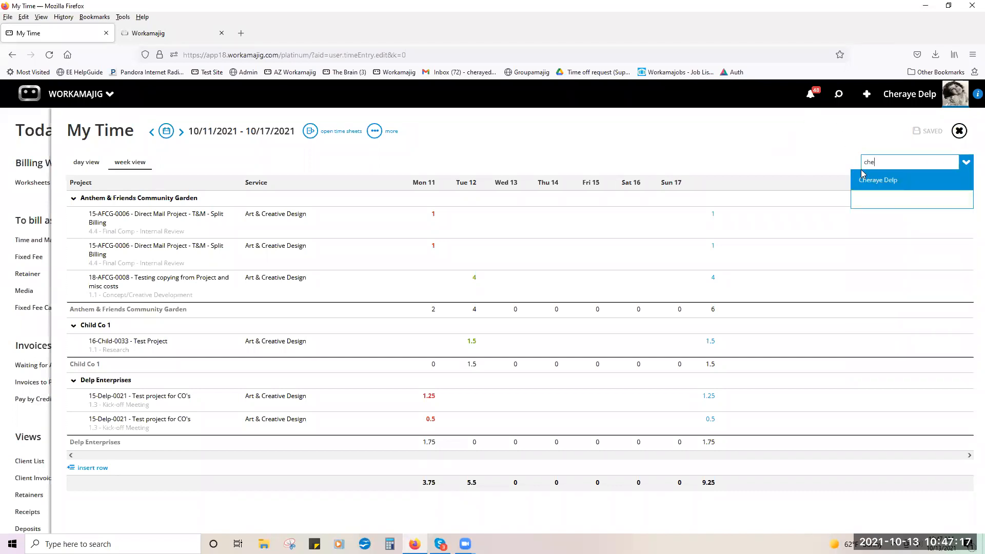
pyautogui.click(872, 185)
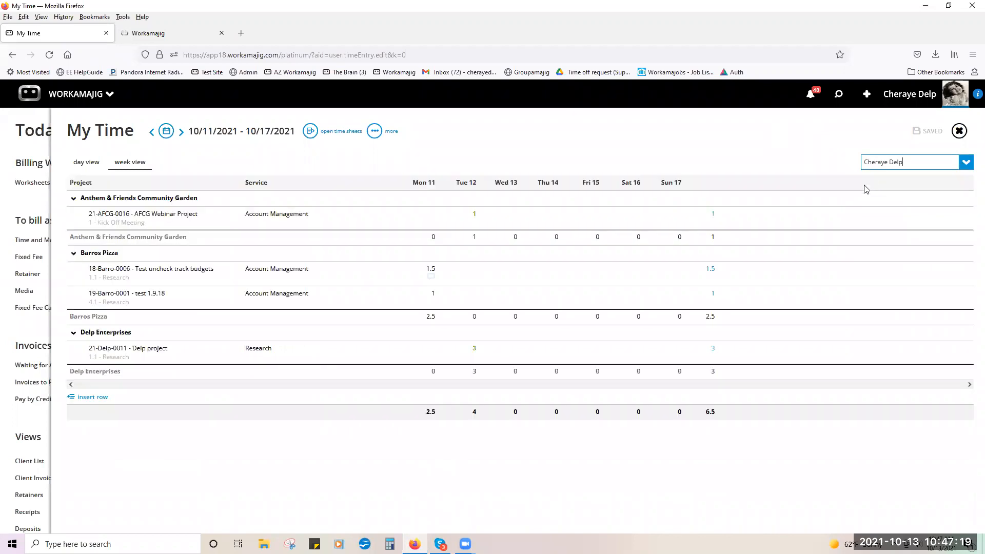
# Add a time entry in day view for October 13, 2021, on project 15-AFCG-0006, task 3.4 - Final Copy - Internal Review
pyautogui.click(86, 162)
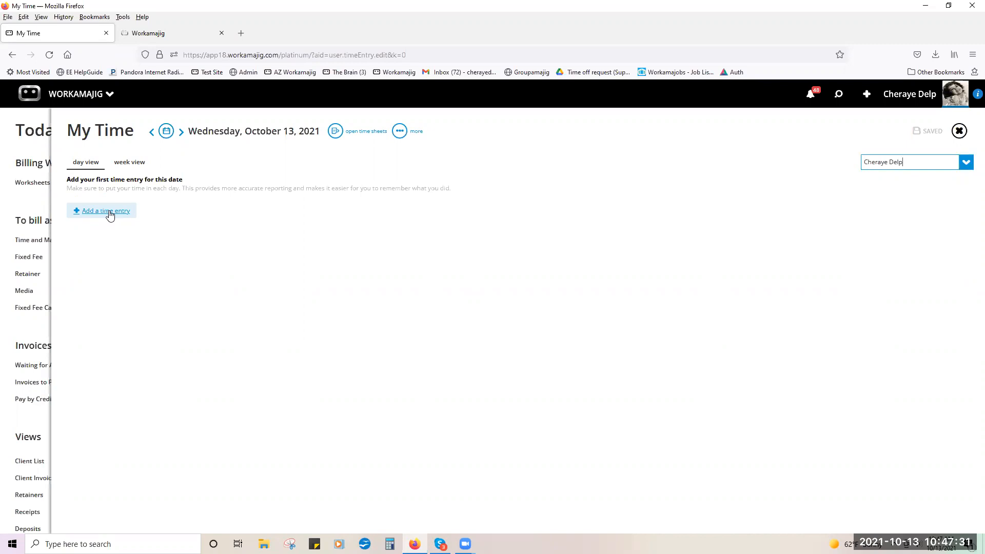
pyautogui.click(110, 212)
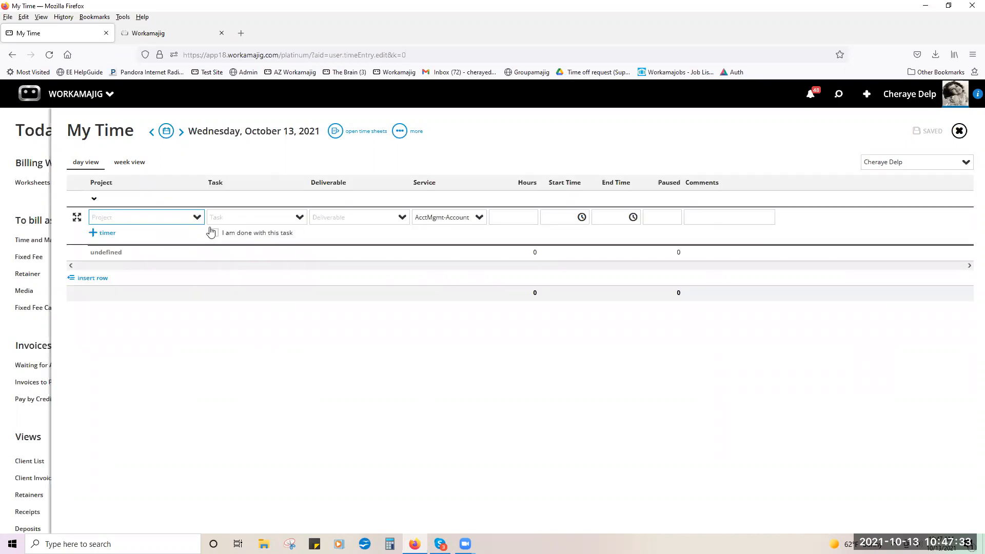
pyautogui.click(197, 217)
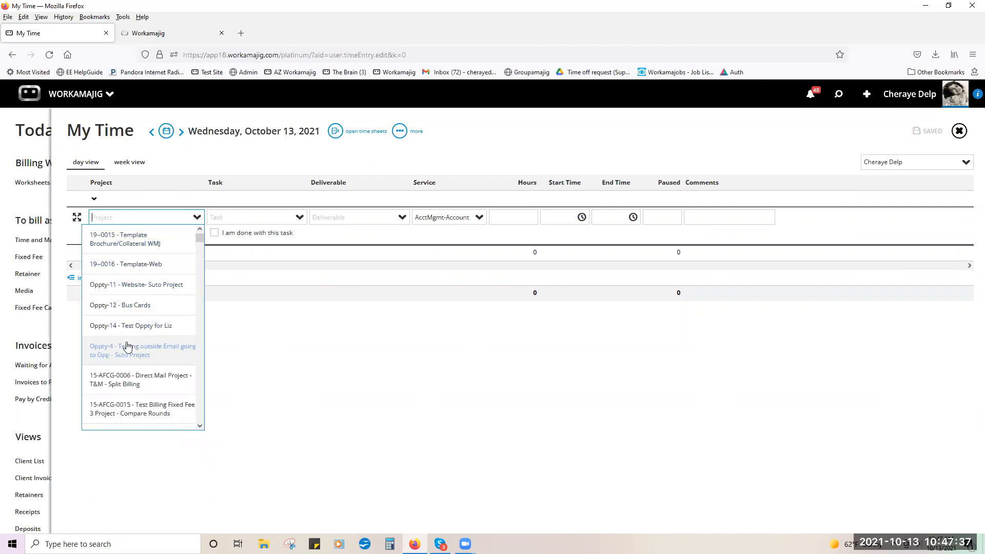
pyautogui.click(128, 380)
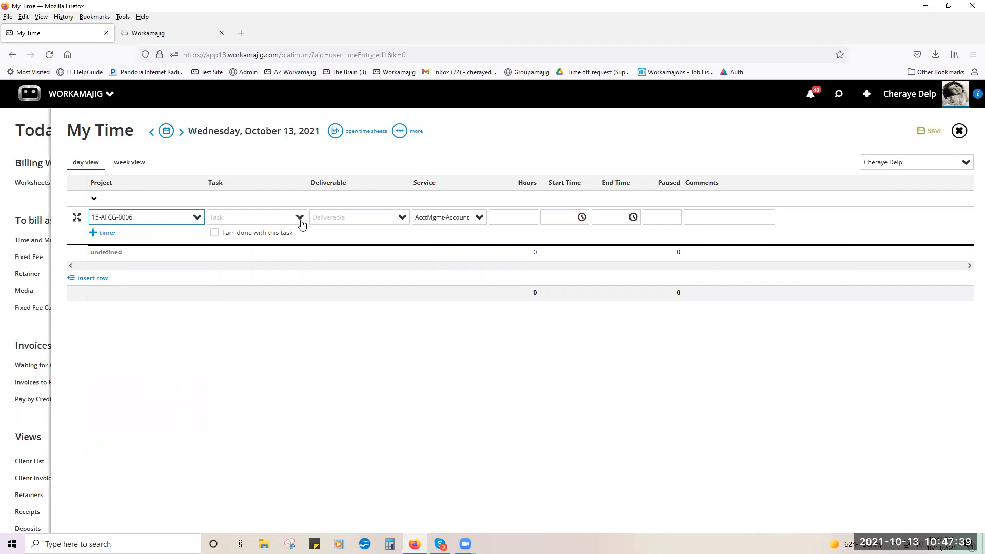
pyautogui.click(298, 217)
pyautogui.scroll(-2, 229, 380)
pyautogui.scroll(-3, 228, 380)
pyautogui.click(218, 328)
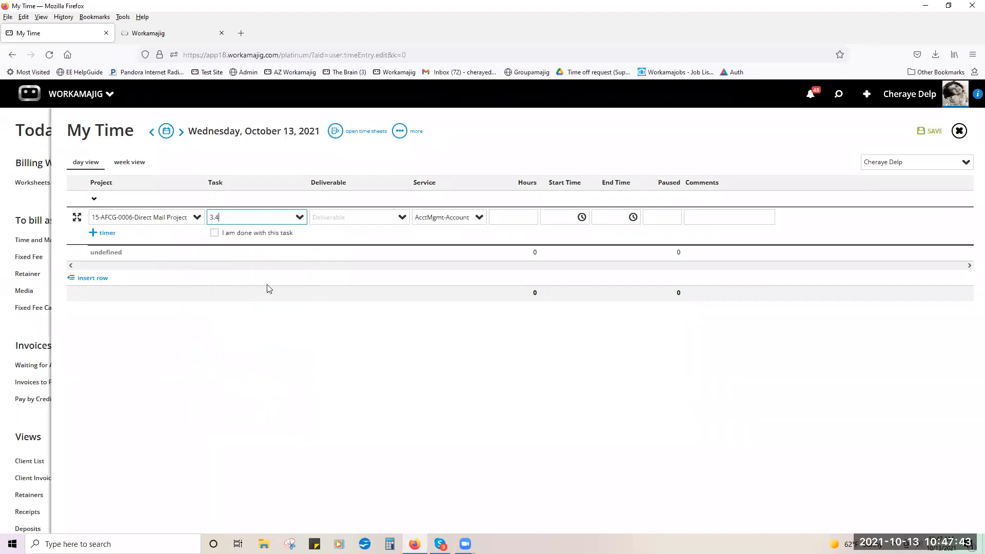
# Enter 1 hour for the new 15-AFCG-0006 time entry and save it
pyautogui.click(508, 213)
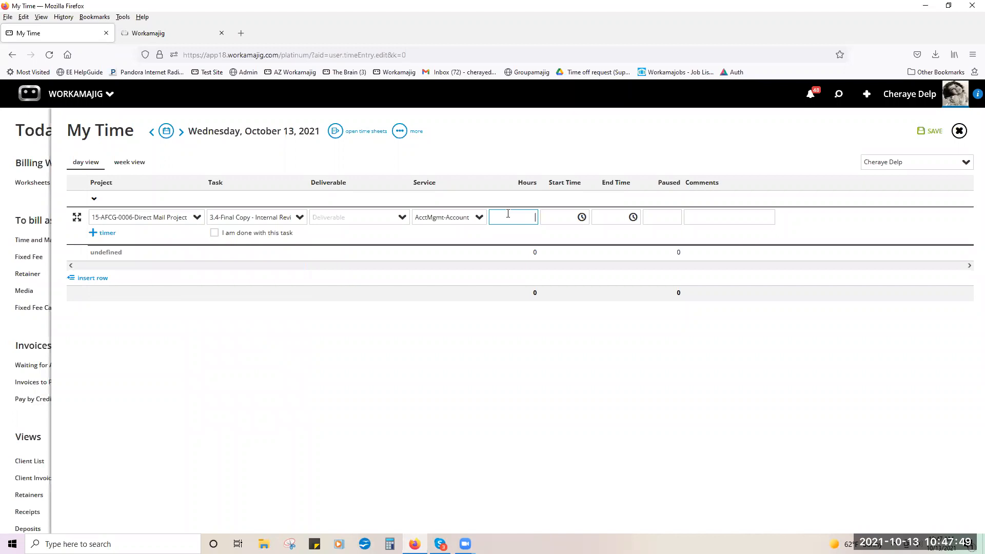
pyautogui.write('.0')
pyautogui.click(519, 380)
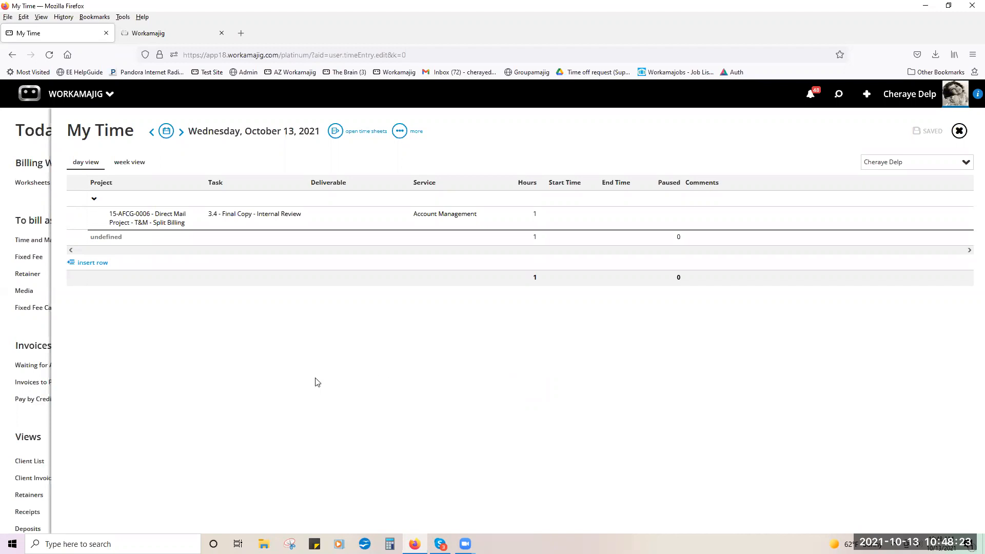
pyautogui.click(75, 94)
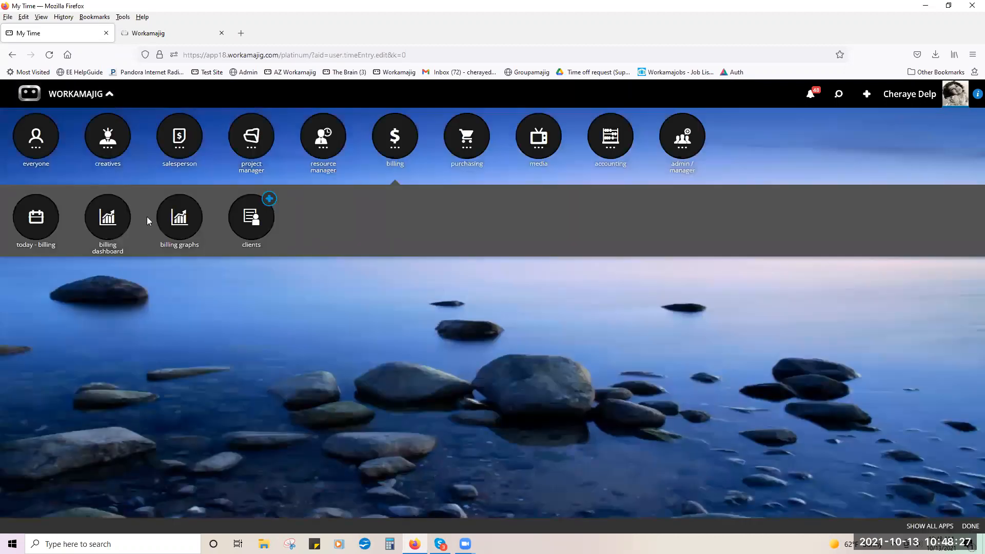
pyautogui.click(971, 527)
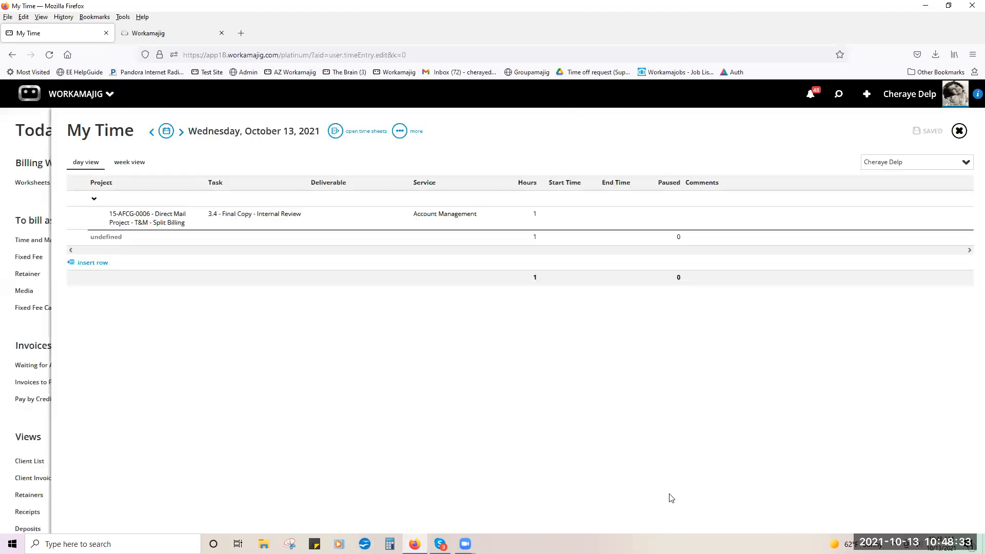
pyautogui.click(40, 98)
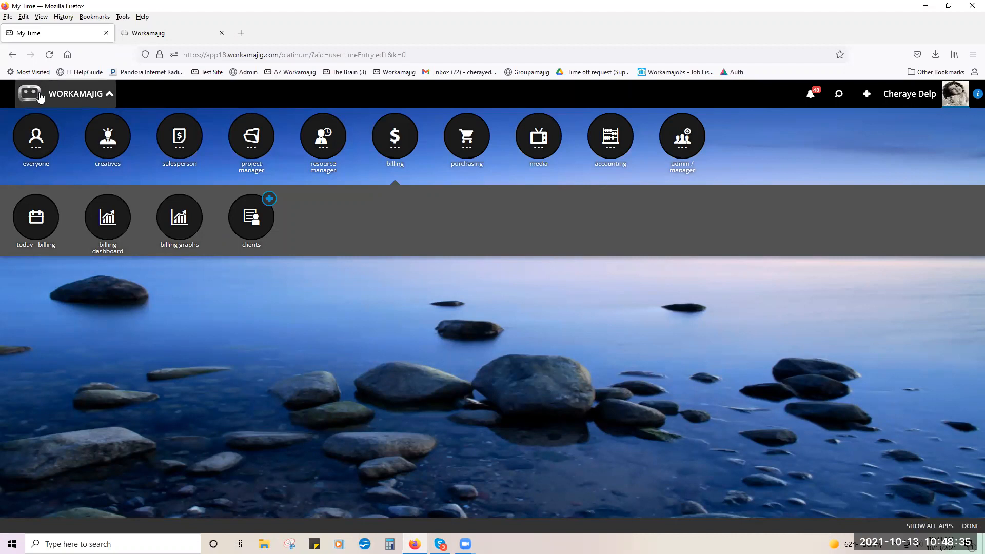
pyautogui.click(971, 527)
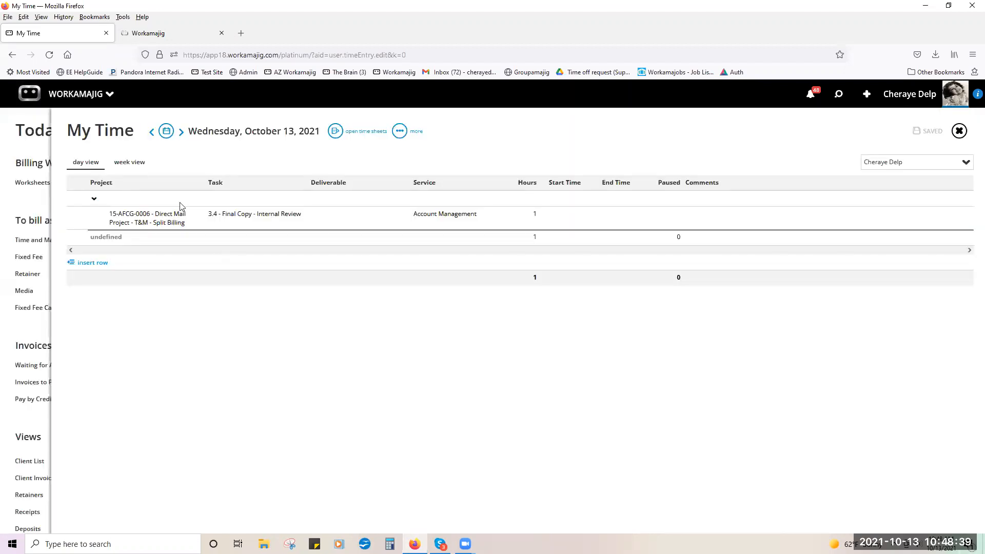
# Log out of the account from the user profile and sign back in with the saved credentials
pyautogui.click(71, 103)
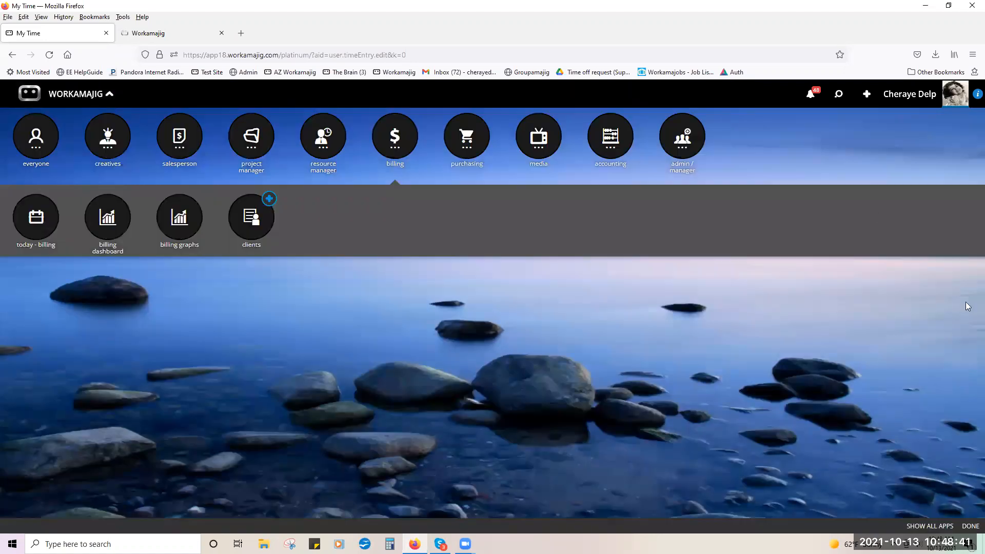
pyautogui.click(909, 106)
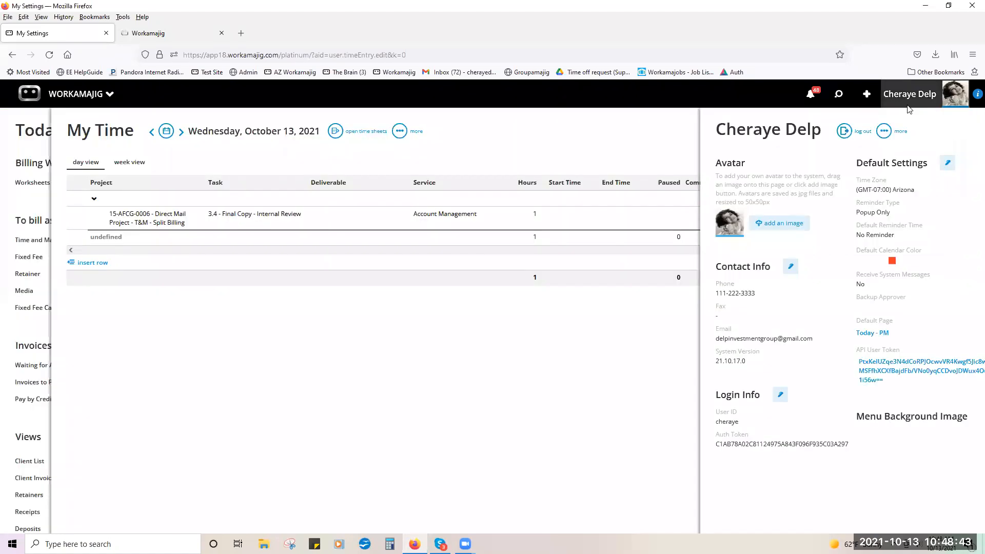
pyautogui.click(667, 131)
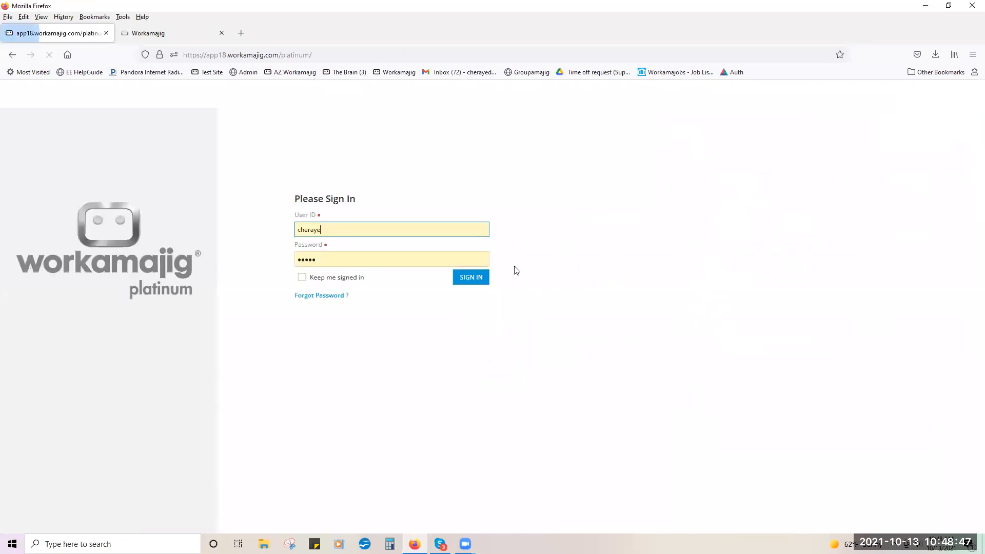
pyautogui.click(484, 276)
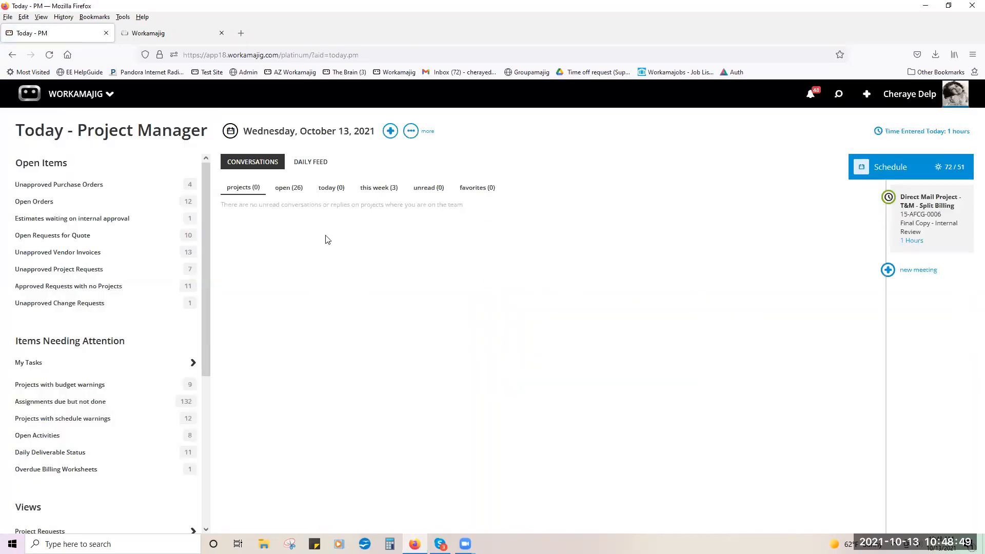
# Open Custom Menu Setup in System Setup and select the Account Managers - CD security group
pyautogui.click(80, 94)
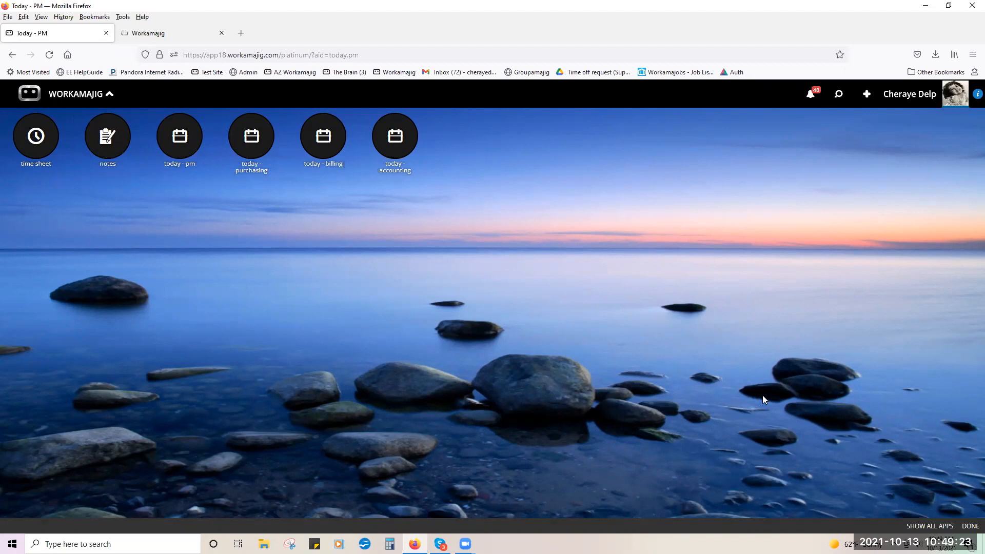
pyautogui.click(917, 526)
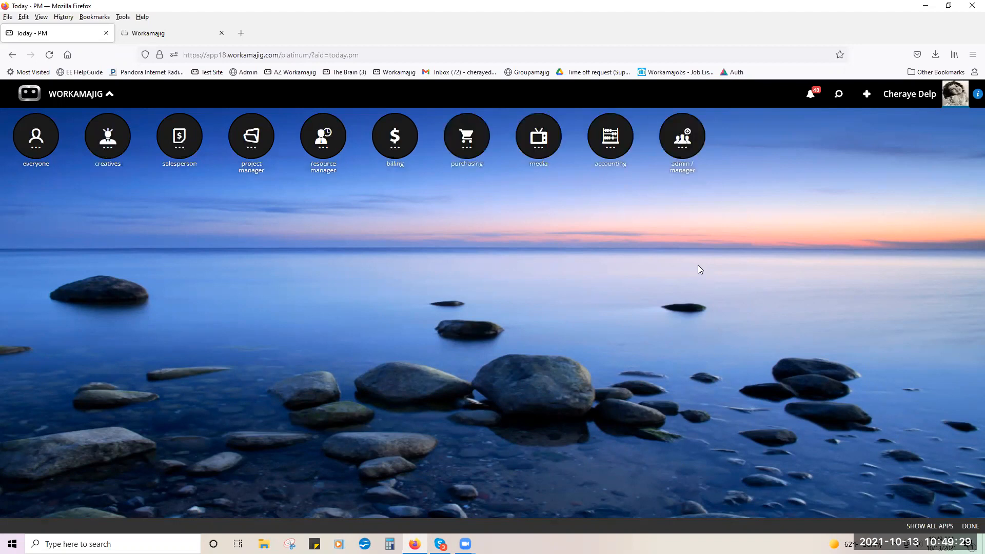
pyautogui.click(672, 153)
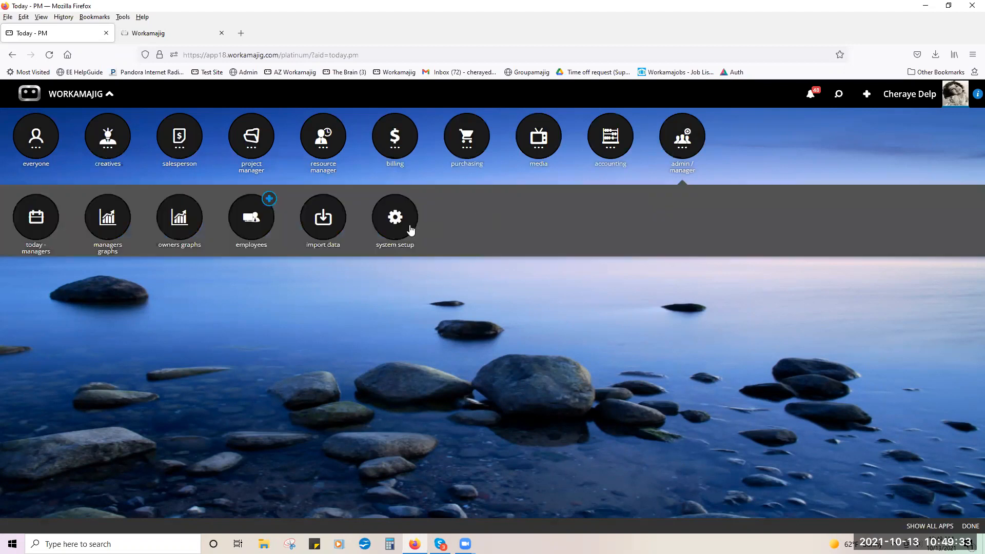
pyautogui.click(410, 227)
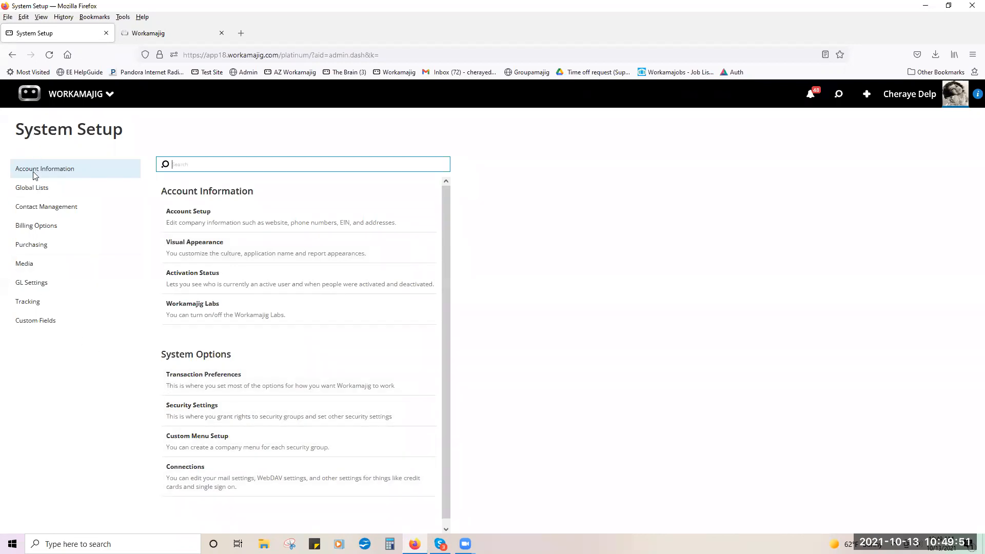
pyautogui.click(203, 442)
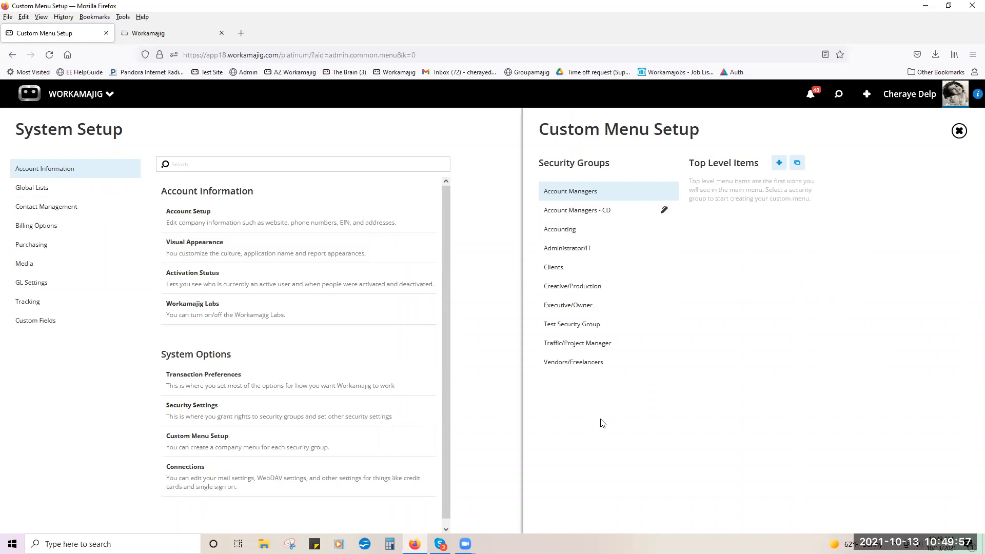
pyautogui.click(574, 213)
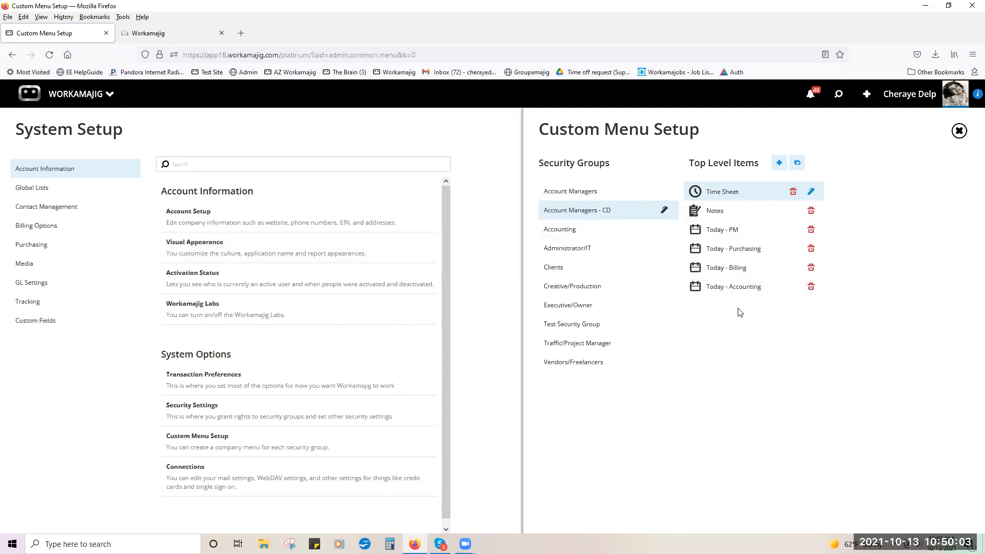
# Add Today - Managers and Projects to the top level items of the Account Managers - CD menu
pyautogui.click(779, 163)
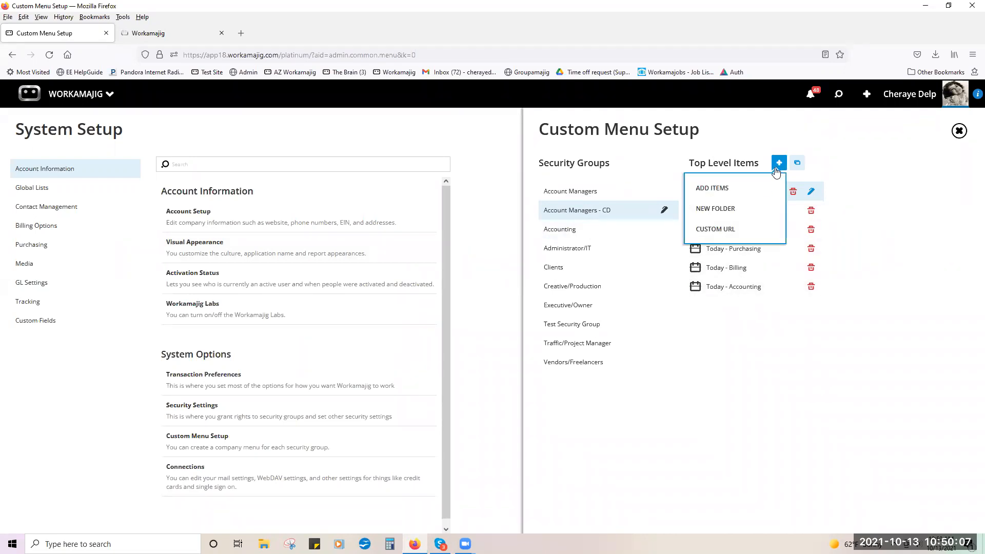
pyautogui.click(760, 197)
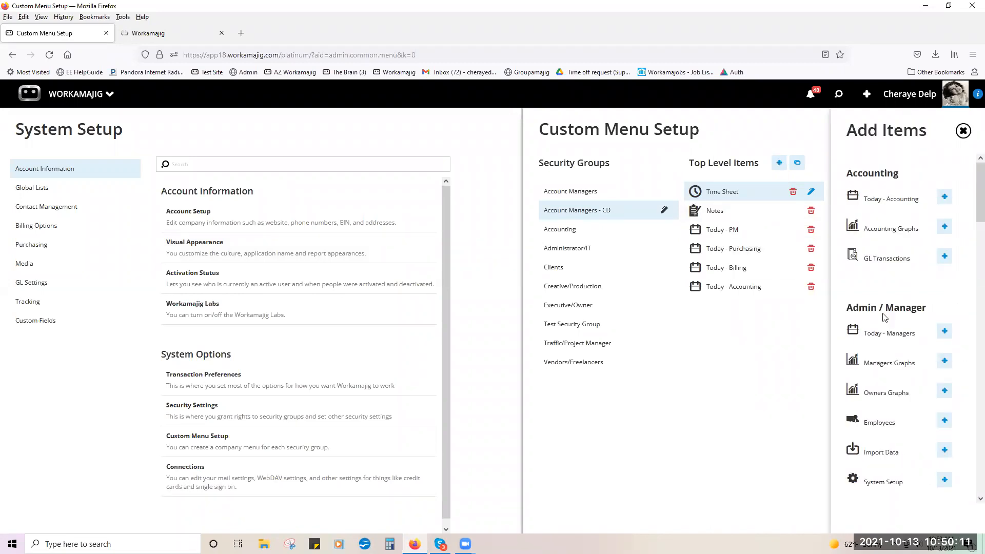
pyautogui.click(943, 332)
pyautogui.scroll(-5, 934, 352)
pyautogui.scroll(-8, 933, 351)
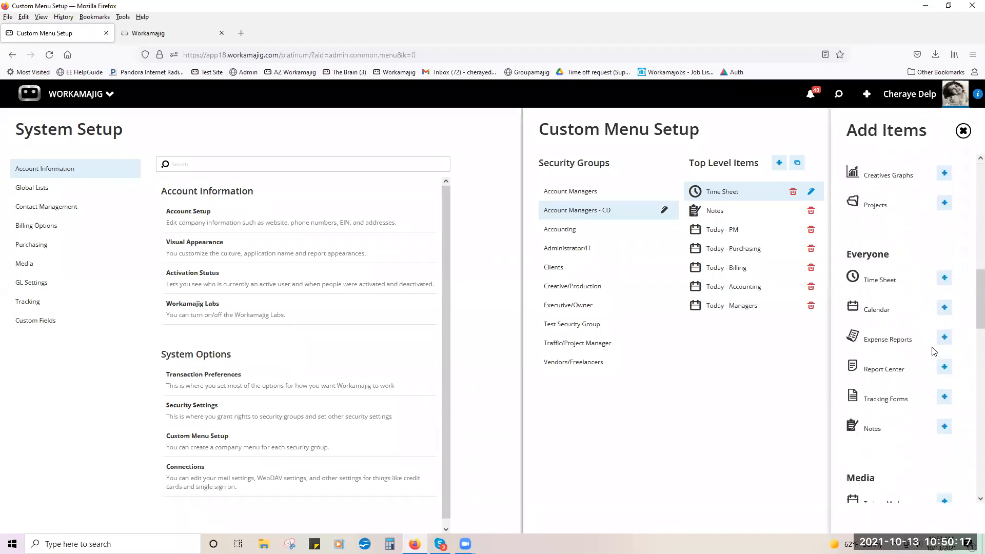
pyautogui.click(943, 204)
pyautogui.click(754, 395)
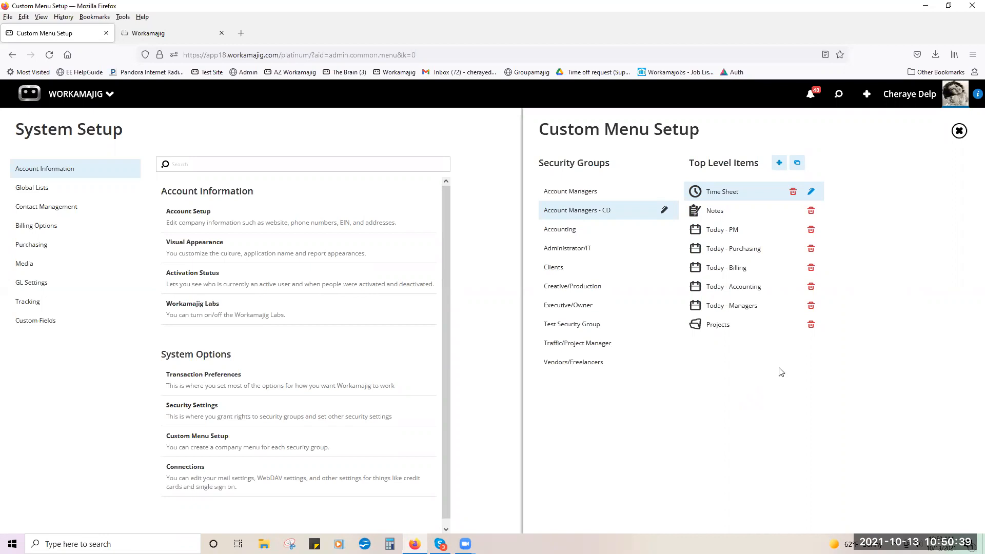
# Remove Today - Managers from the Account Managers - CD menu and close Custom Menu Setup
pyautogui.click(811, 306)
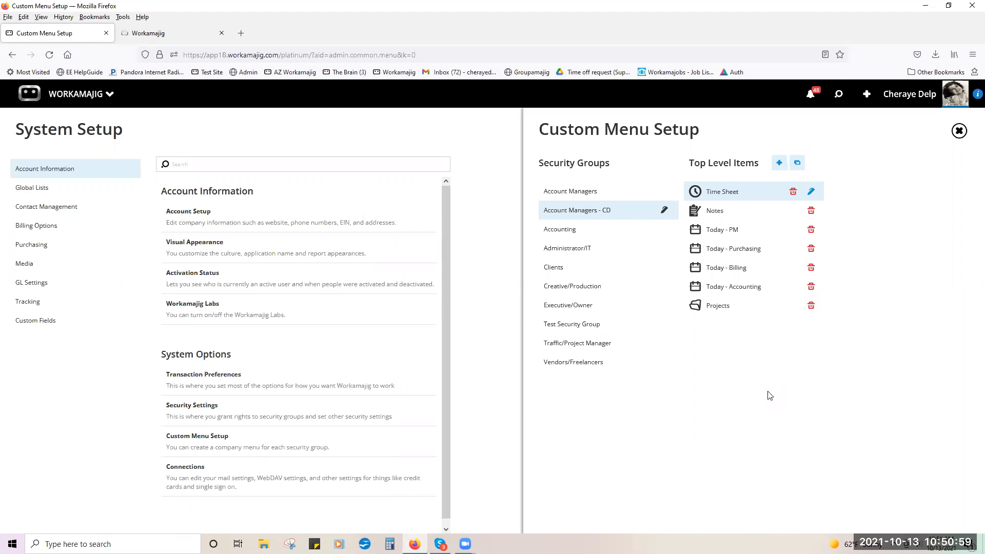
pyautogui.click(959, 132)
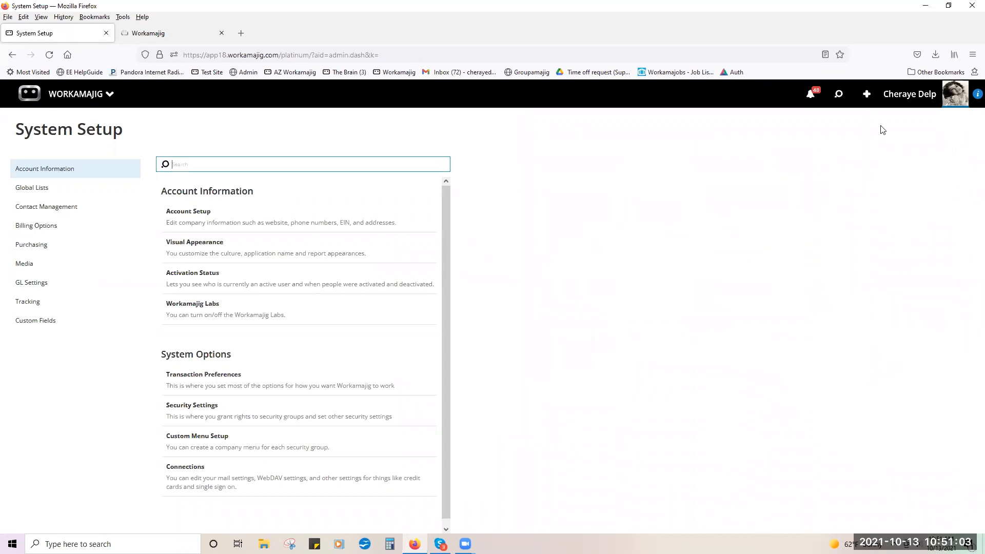
# Open the Log Month To Date view of the System Log from the search views
pyautogui.click(839, 95)
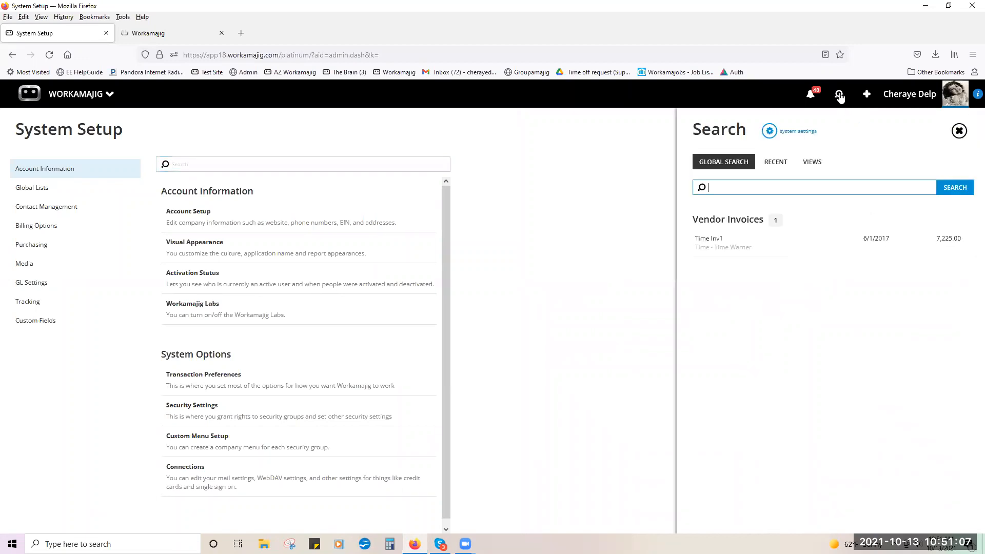
pyautogui.click(814, 161)
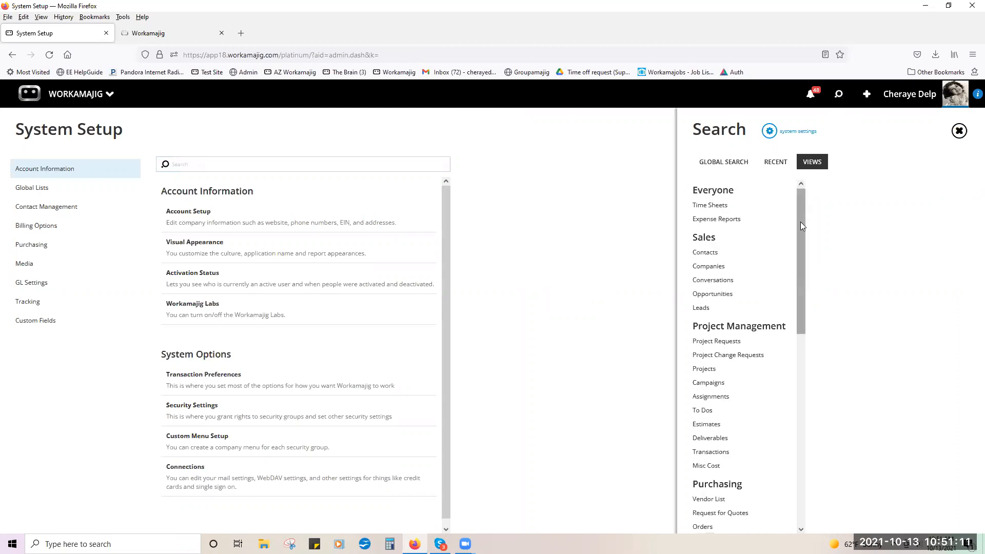
pyautogui.scroll(-8, 802, 226)
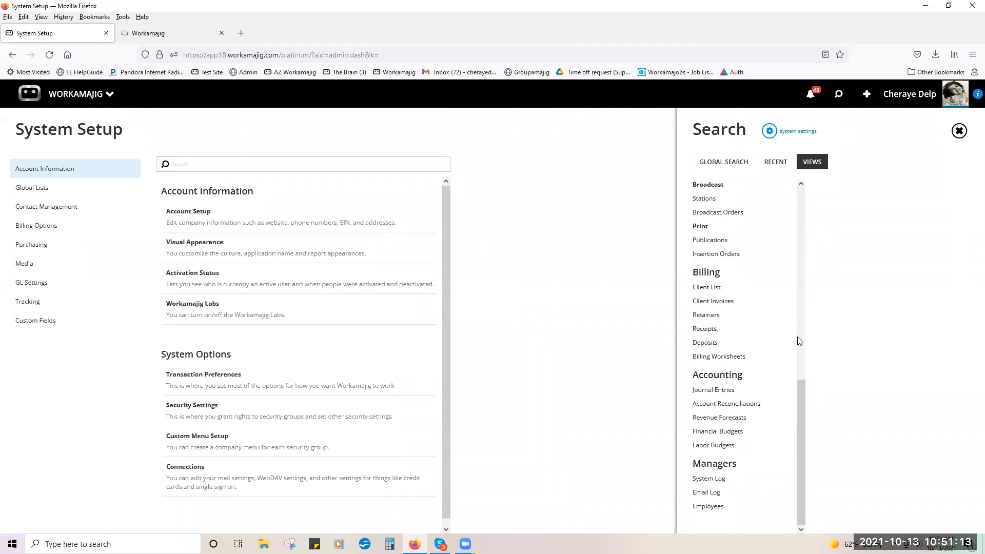
pyautogui.click(724, 483)
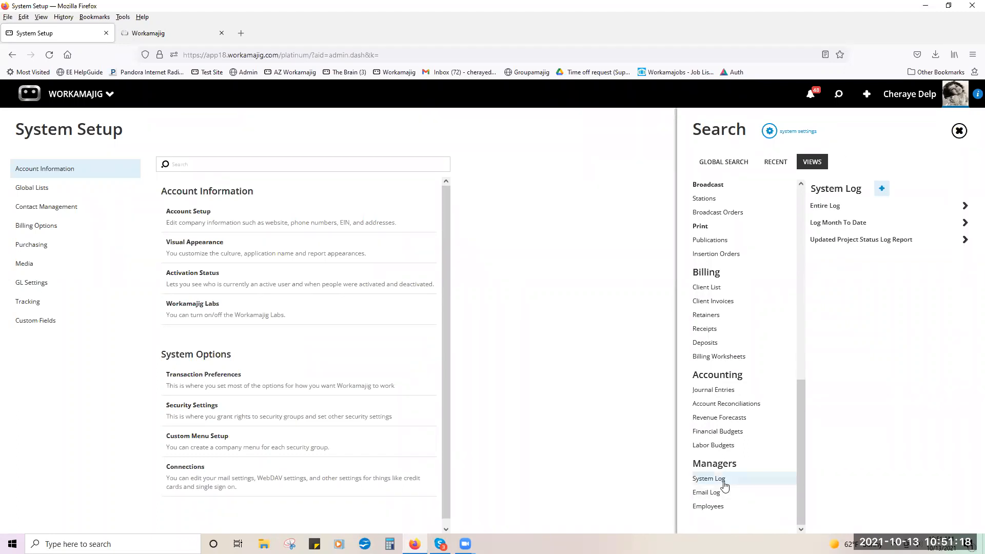
pyautogui.click(822, 225)
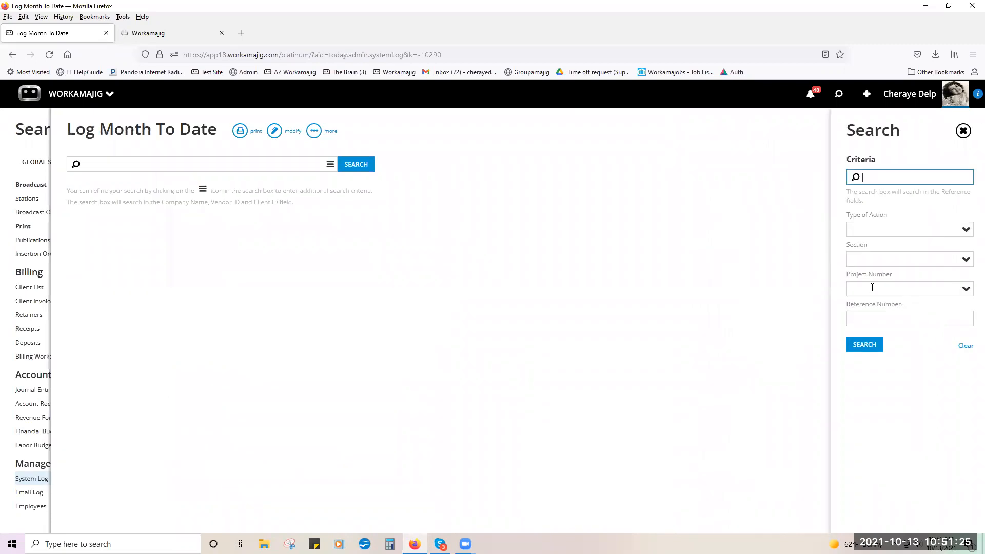
# Search the month-to-date system log for entries with the action type Delete Project
pyautogui.click(966, 230)
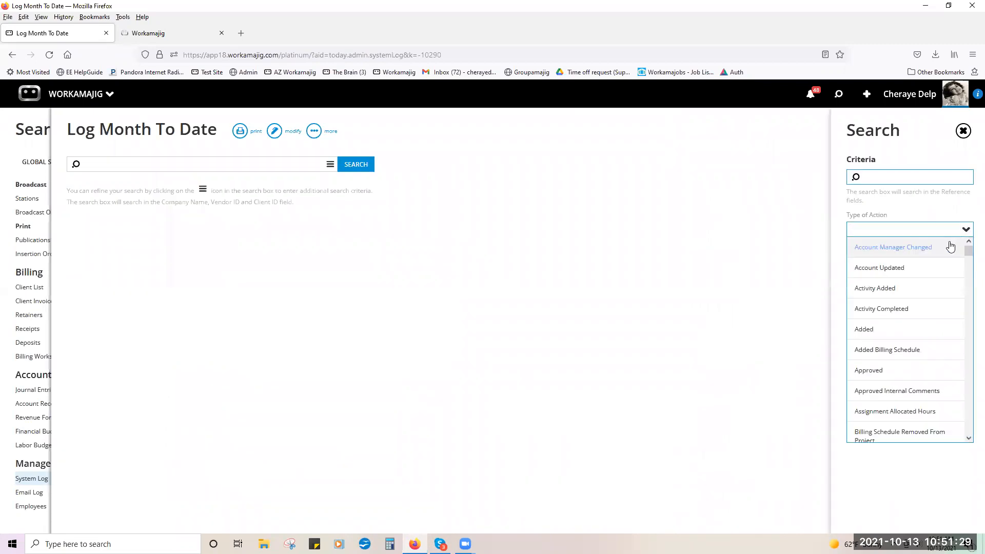
pyautogui.scroll(-10, 949, 246)
pyautogui.scroll(-4, 925, 369)
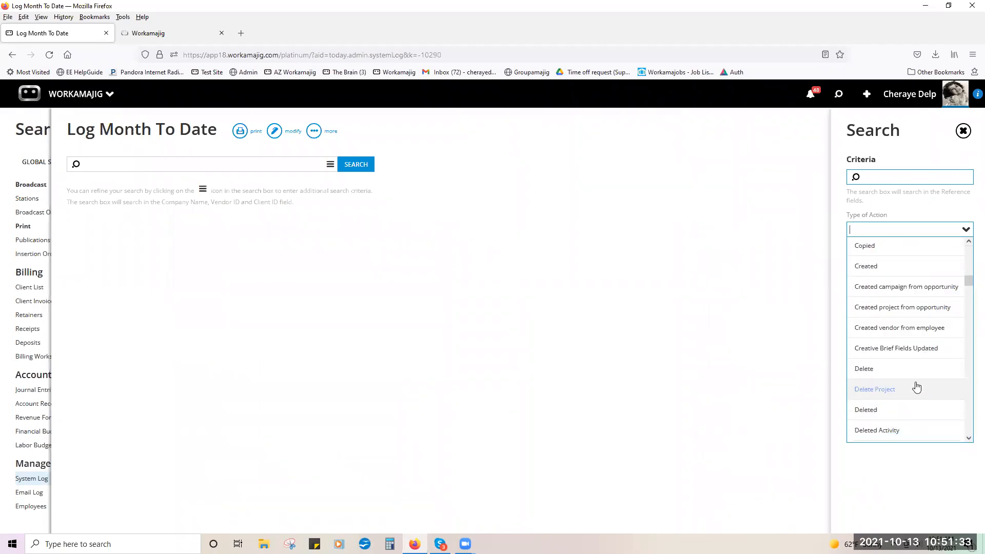
pyautogui.click(917, 388)
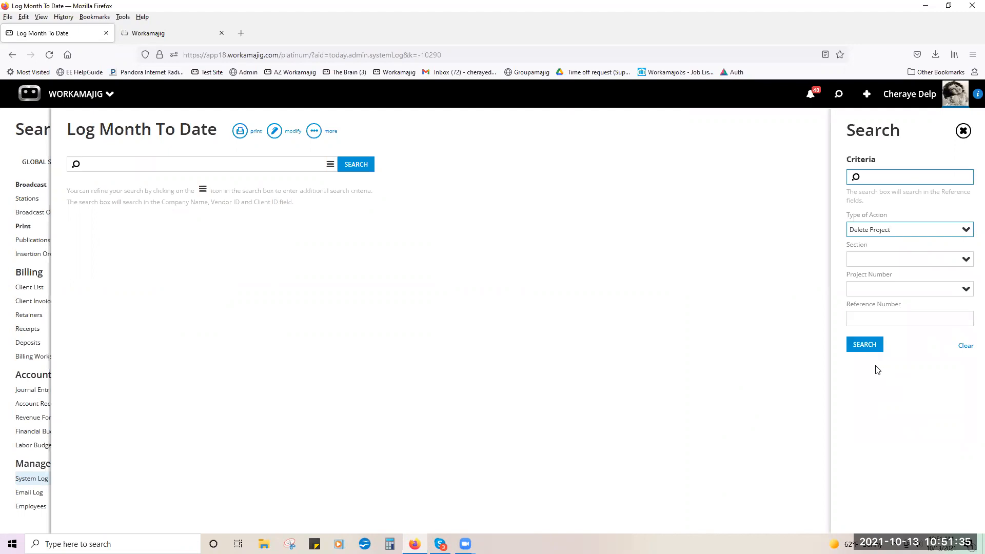
pyautogui.click(856, 344)
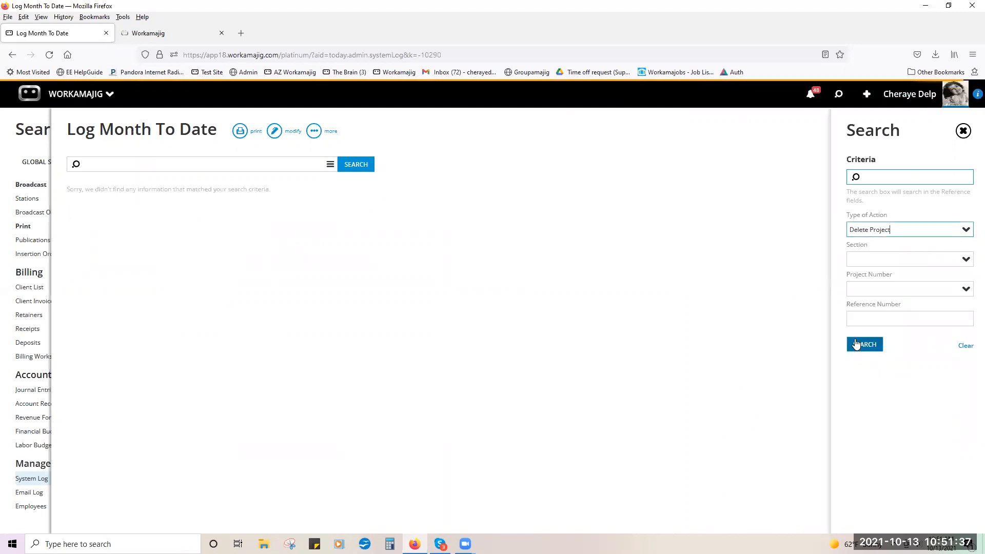
# Change the log's action type filter to Delete and run the search again
pyautogui.click(964, 229)
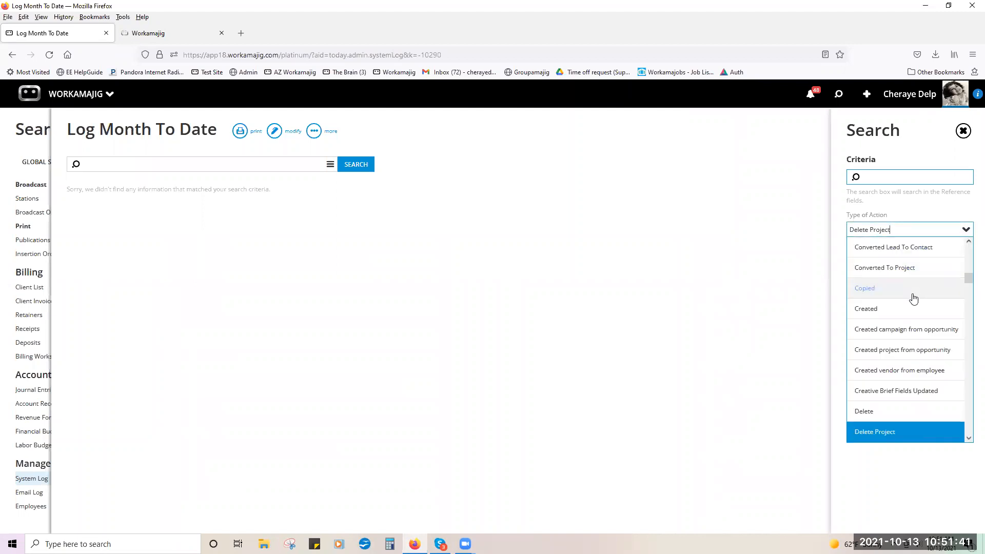
pyautogui.scroll(-1, 913, 299)
pyautogui.click(904, 362)
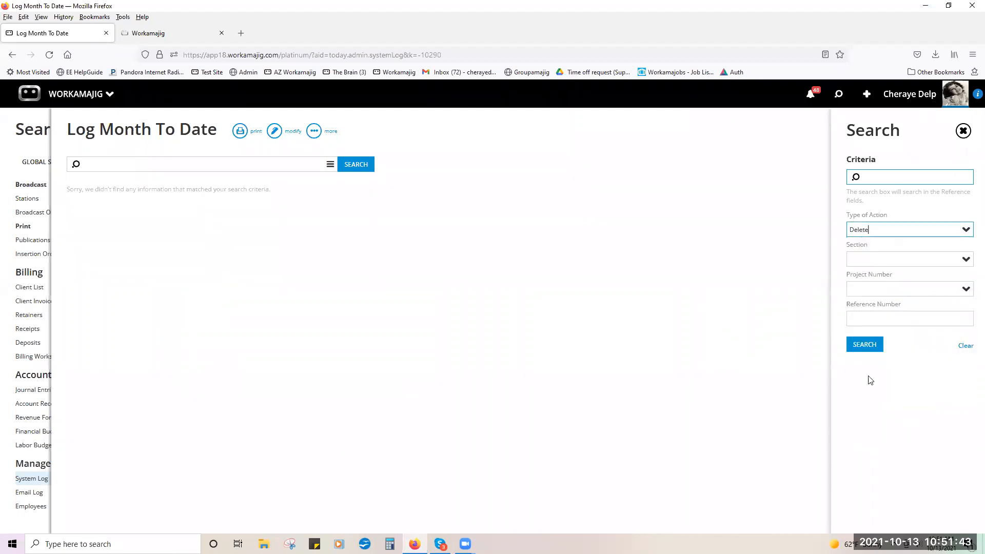
pyautogui.click(859, 345)
# Clear the action type filter and search the month-to-date system log for all actions
pyautogui.click(876, 228)
pyautogui.press('BackSpace')
pyautogui.click(864, 344)
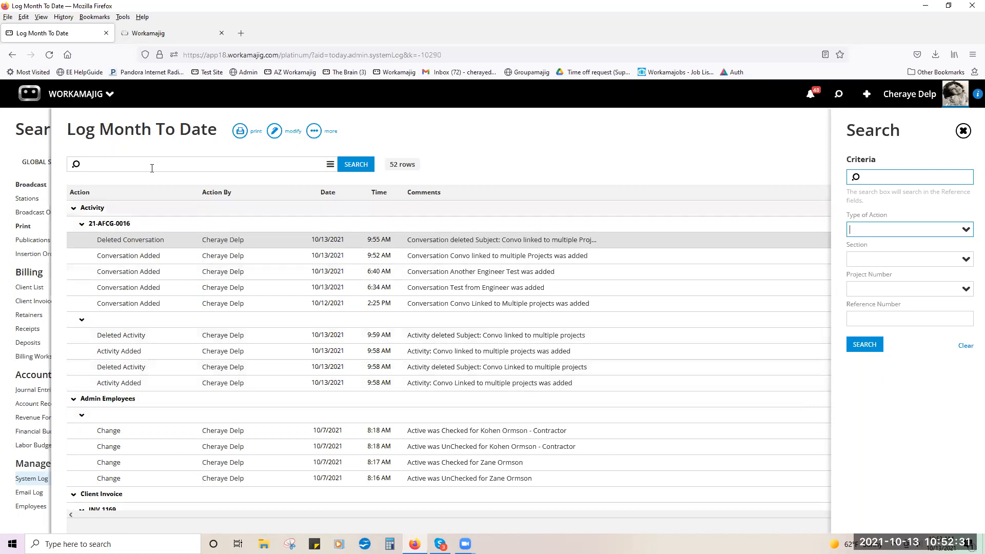
# Open Notes and view the PTO Form Link company note
pyautogui.click(68, 97)
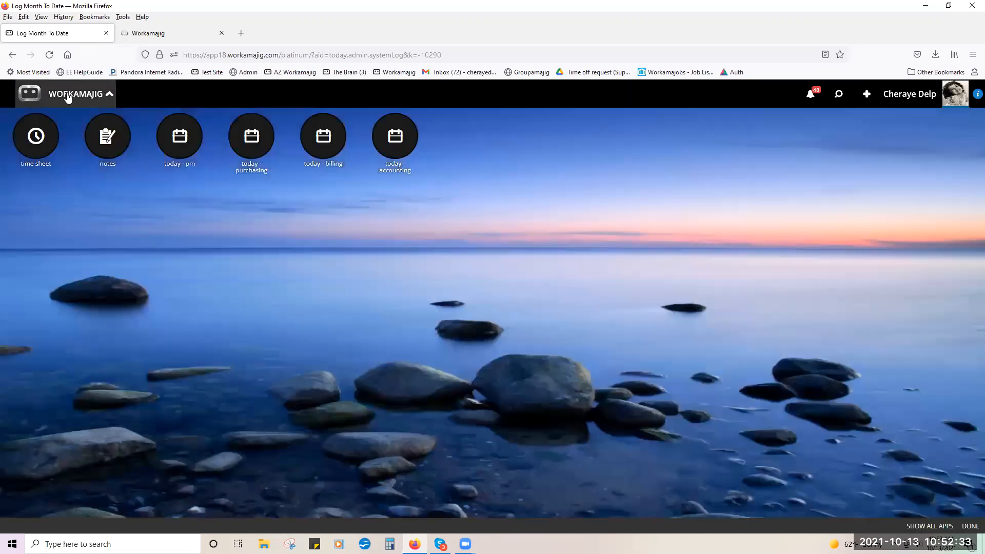
pyautogui.click(109, 147)
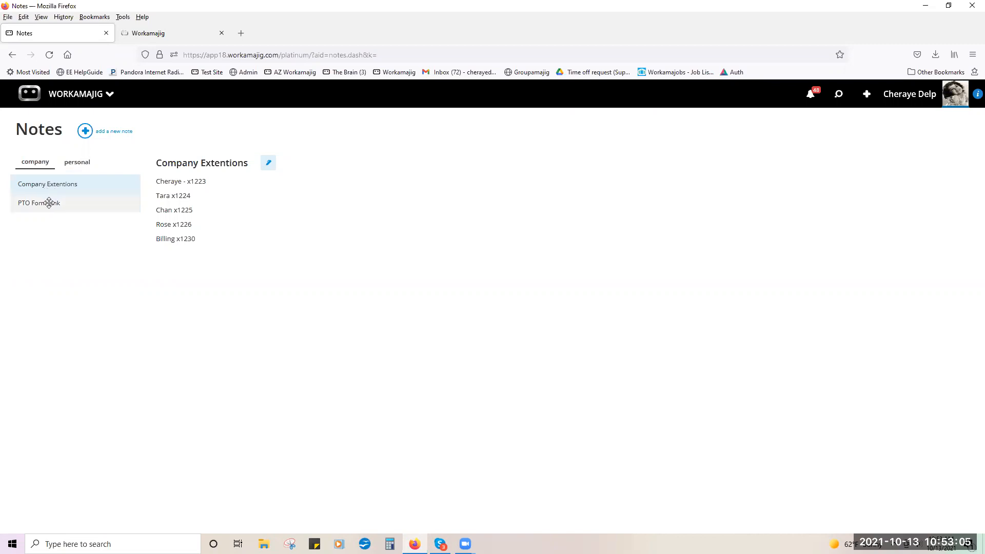
pyautogui.click(49, 203)
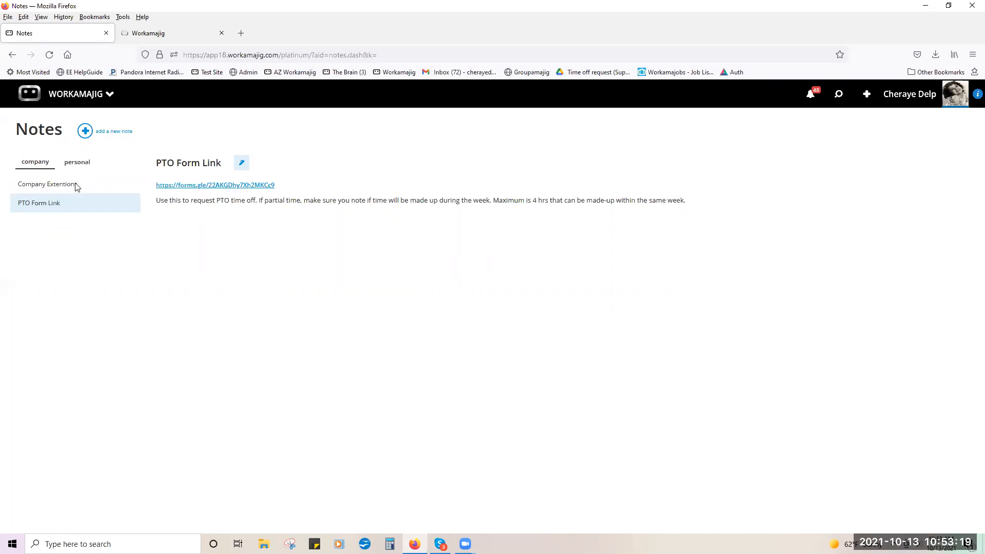
# View the personal notes on Service Rate Sheets and Conversations
pyautogui.click(79, 163)
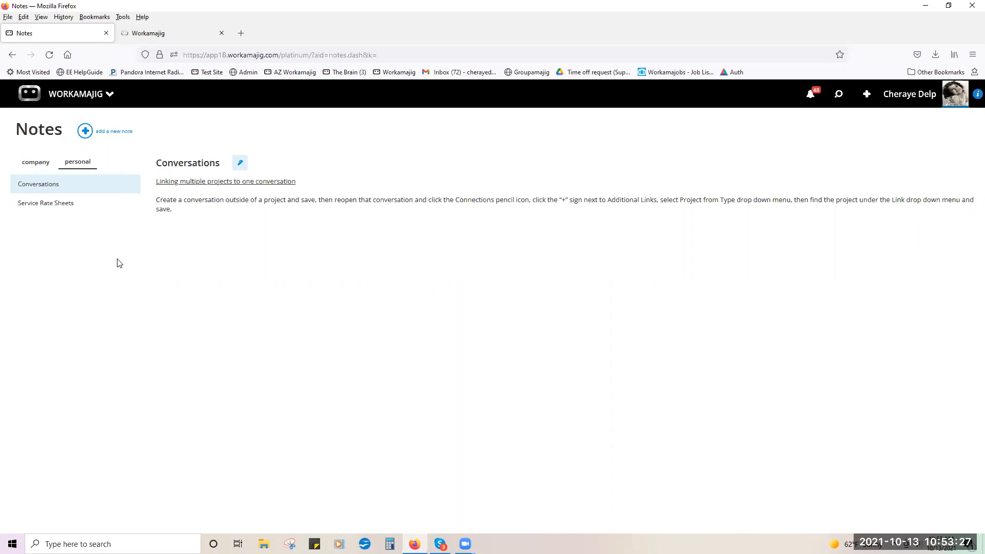
pyautogui.click(44, 208)
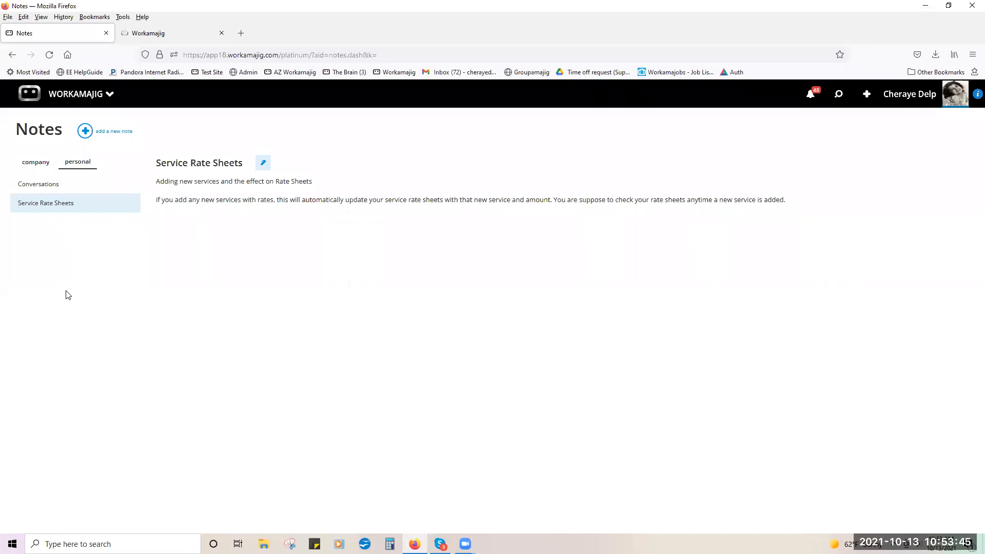
pyautogui.click(39, 185)
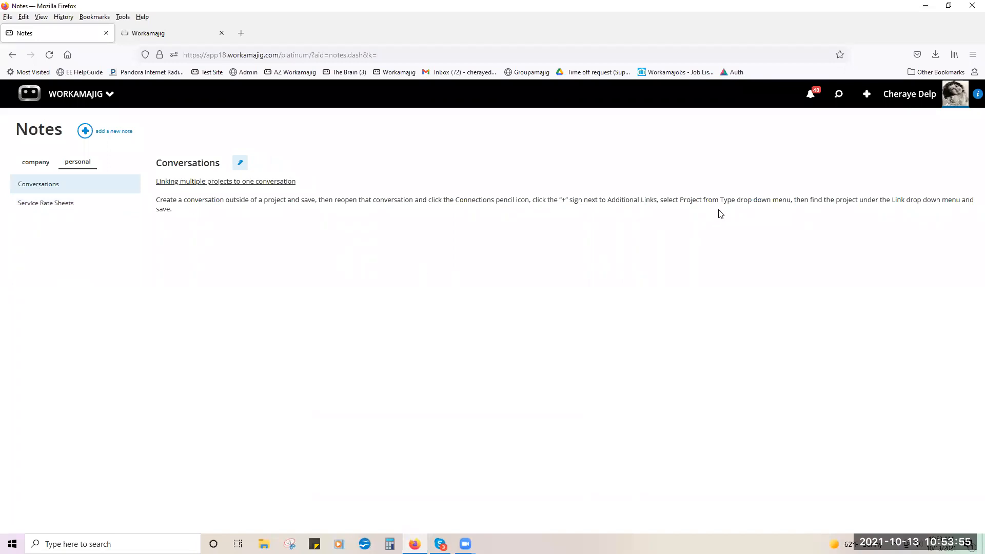
# Start a new conversation with the subject "Convo linked to multiple project" and unmark it as completed
pyautogui.click(868, 95)
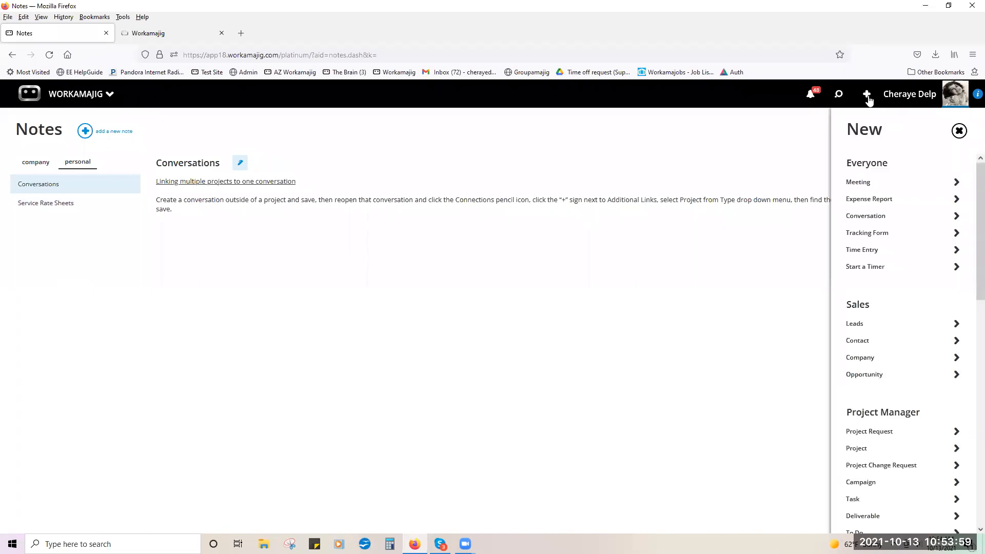
pyautogui.click(860, 214)
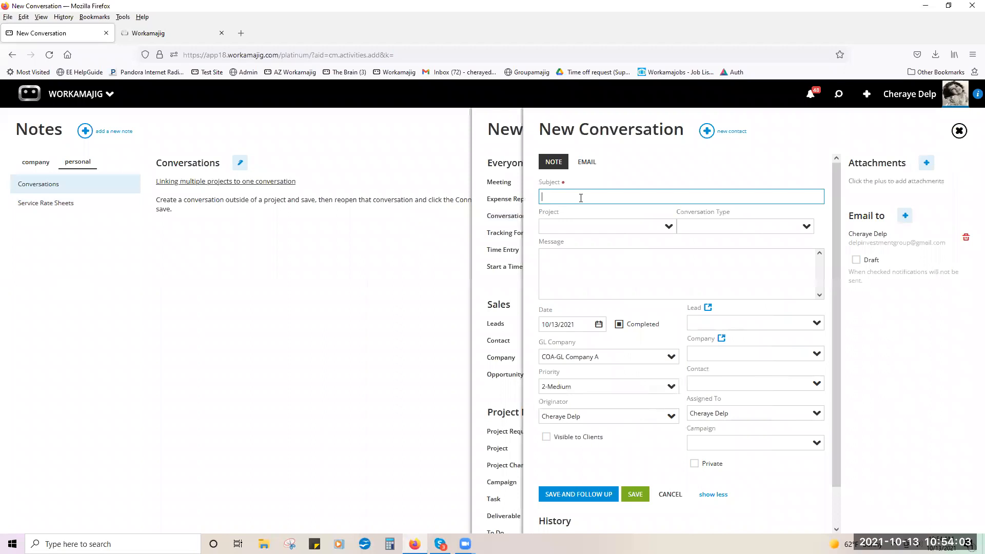
pyautogui.write('Convo linked to multiple project')
pyautogui.click(620, 328)
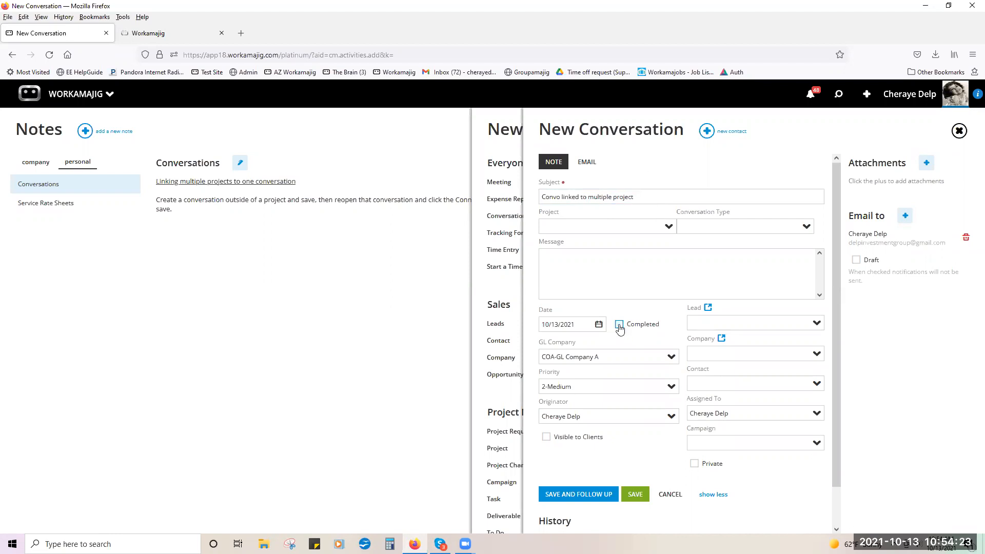
# Assign the company Anthem & Friends Community Garden to the new conversation and save it
pyautogui.click(655, 345)
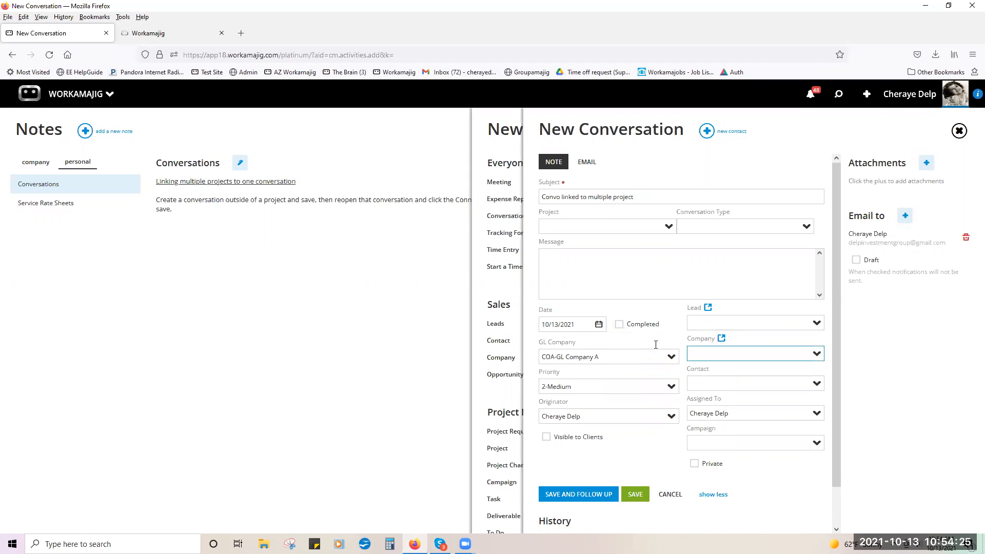
pyautogui.write('af')
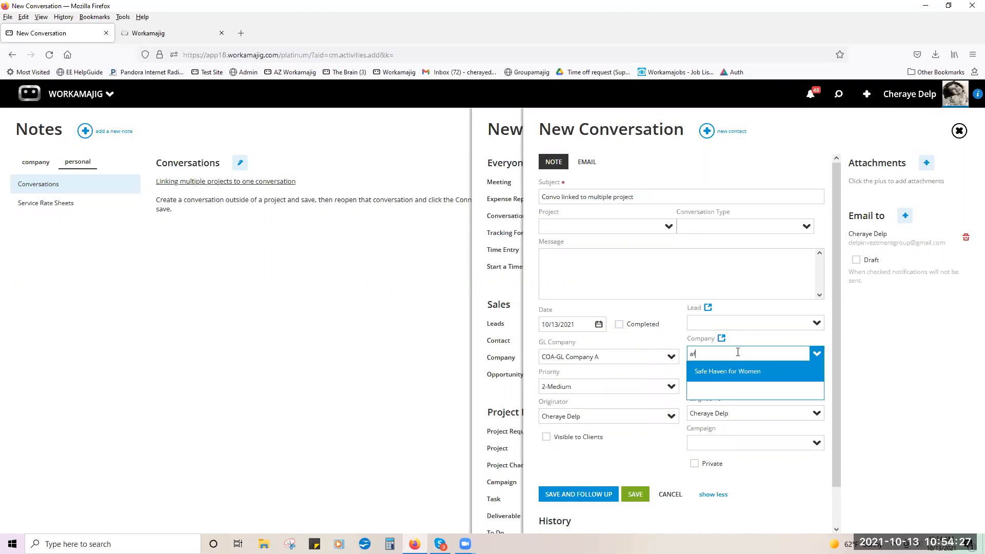
pyautogui.press('BackSpace')
pyautogui.write('nt')
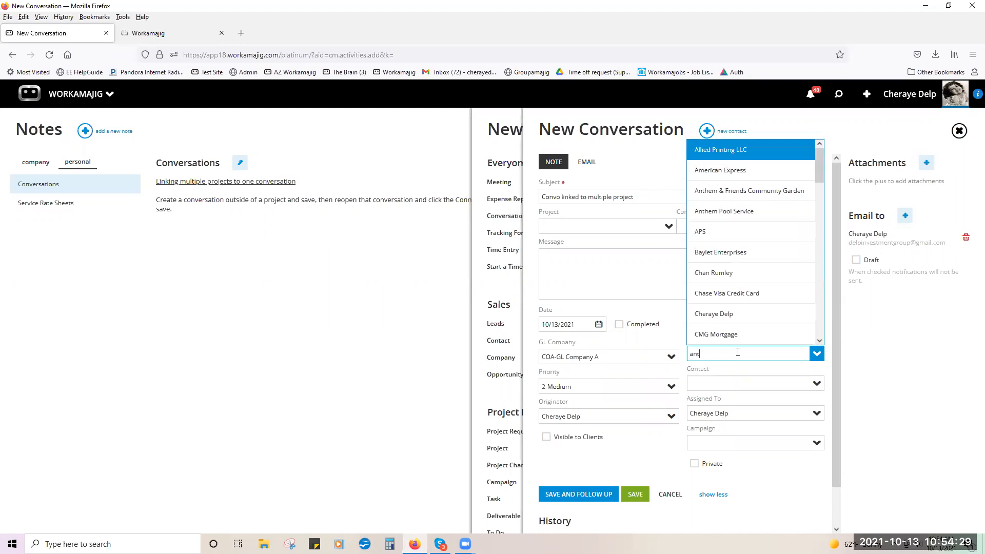
pyautogui.click(746, 371)
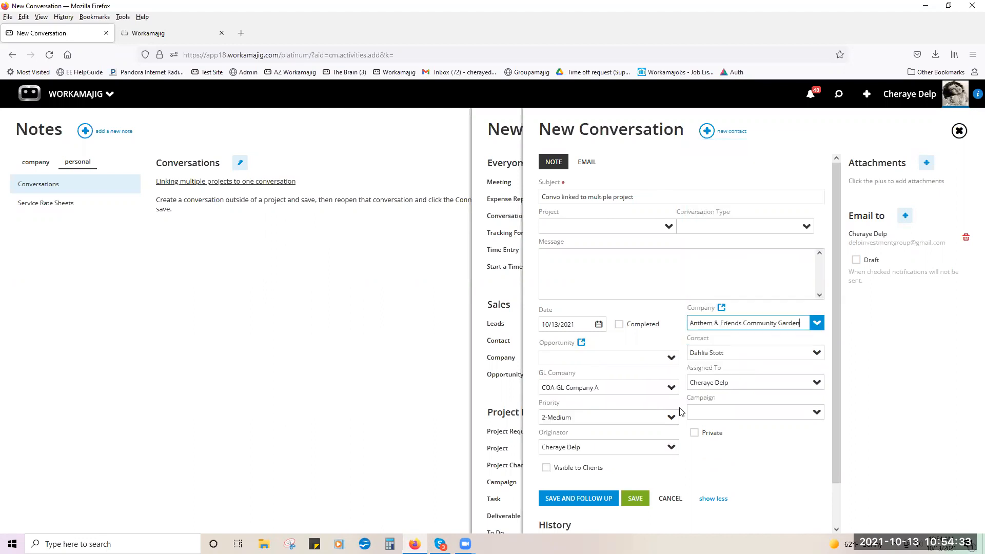
pyautogui.click(642, 498)
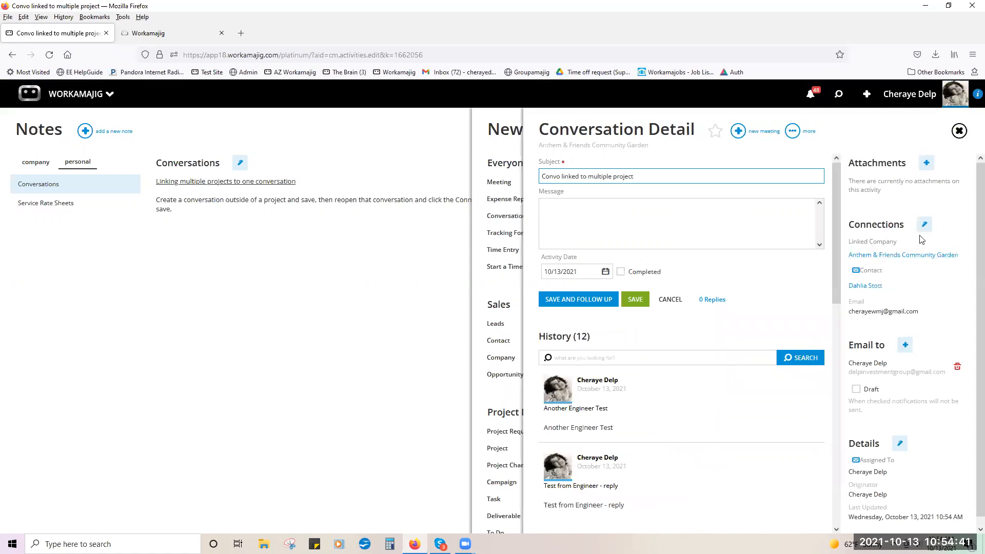
# Enter the conversation message "follow up with client and give an update"
pyautogui.click(589, 211)
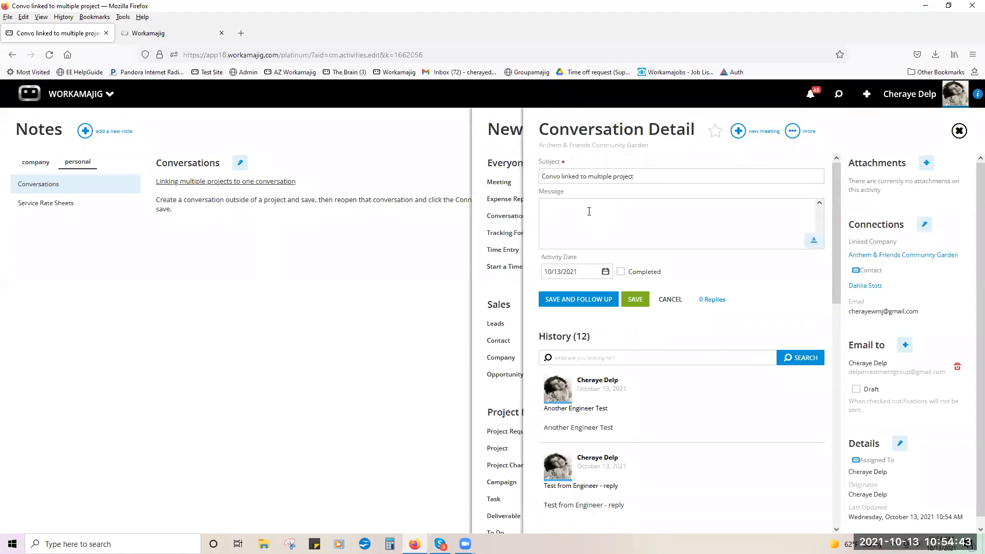
pyautogui.write('follow up we')
pyautogui.press('BackSpace')
pyautogui.write('iht')
pyautogui.press('BackSpace')
pyautogui.press('BackSpace')
pyautogui.press('BackSpace')
pyautogui.press('BackSpace')
pyautogui.write('ith client and give an up')
pyautogui.press('BackSpace')
pyautogui.press('BackSpace')
pyautogui.write('update')
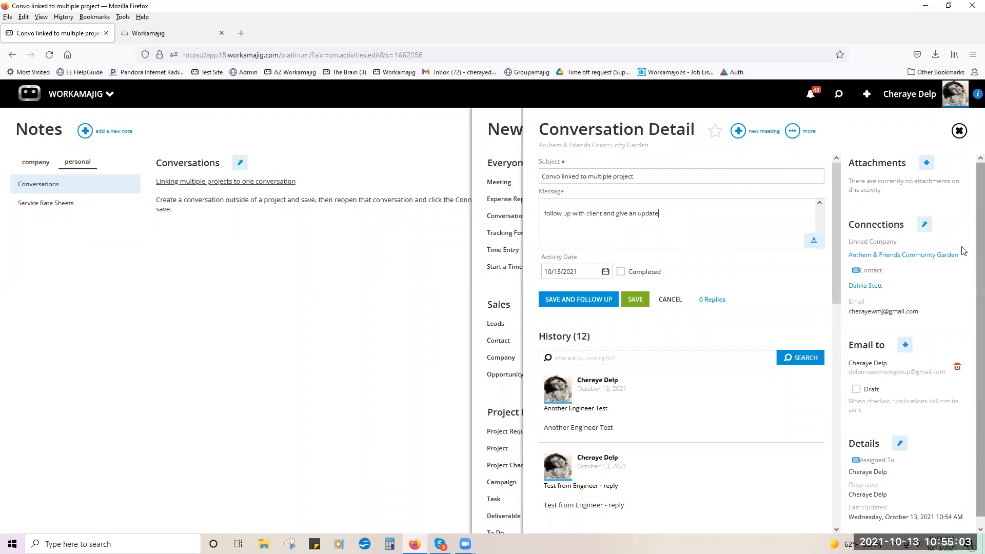
# Add an additional link of type Project to the conversation's connections, choosing 15-AFCG-0006 Direct Mail Project - T&M - Split Billing
pyautogui.click(923, 226)
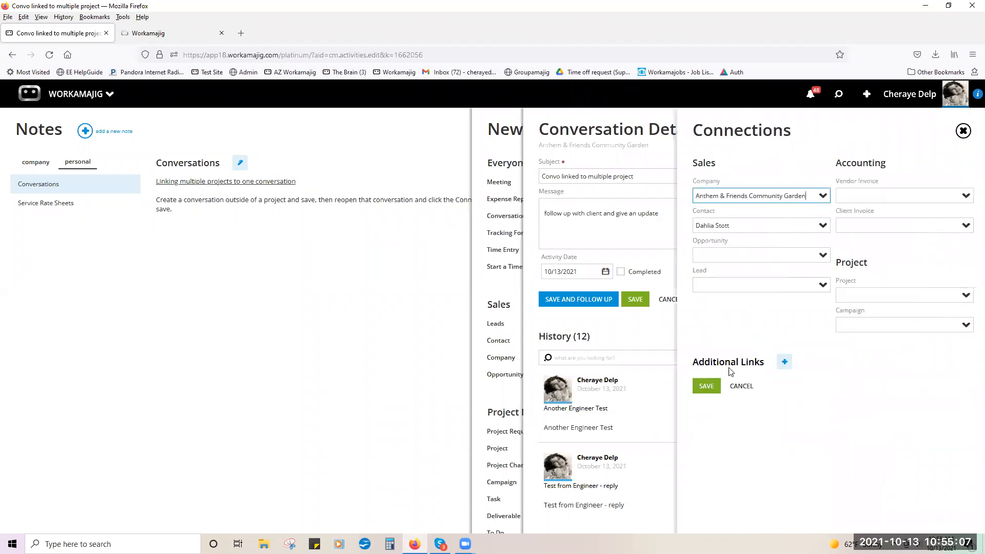
pyautogui.click(783, 363)
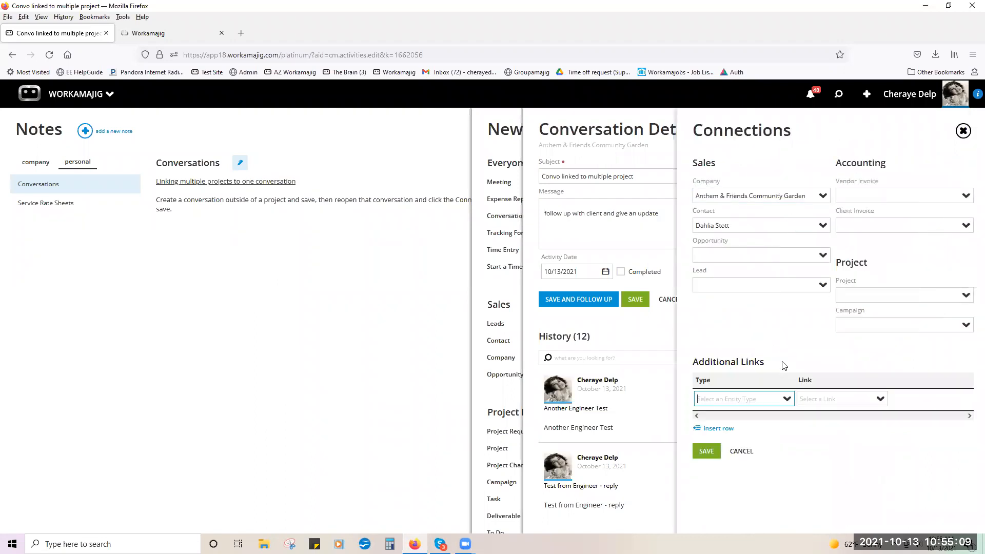
pyautogui.click(787, 400)
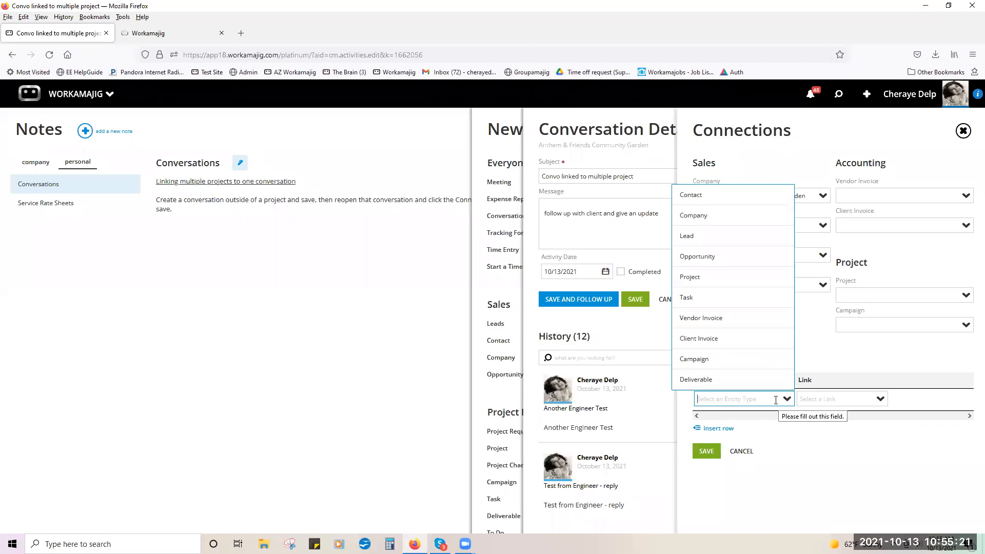
pyautogui.click(728, 281)
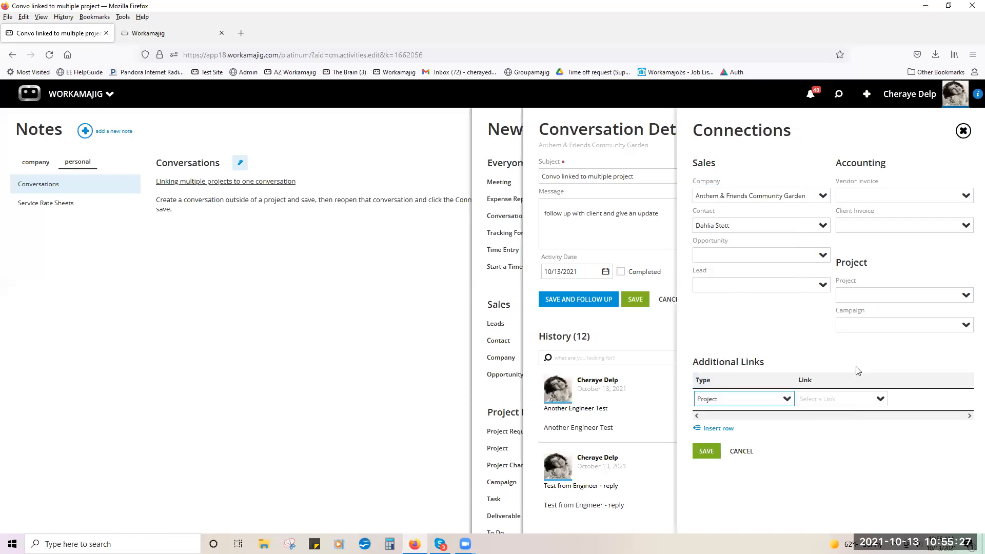
pyautogui.click(879, 400)
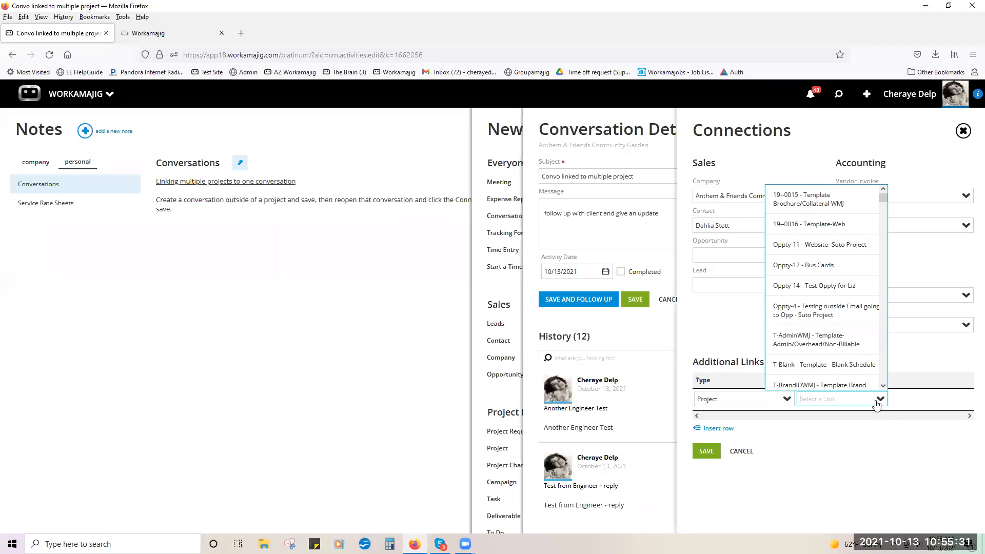
pyautogui.write('anth')
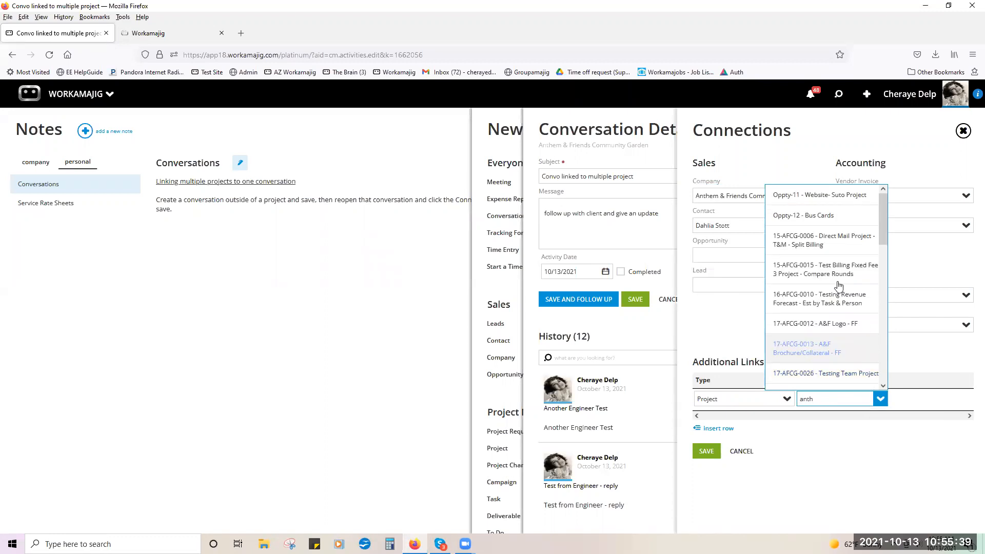
pyautogui.click(813, 244)
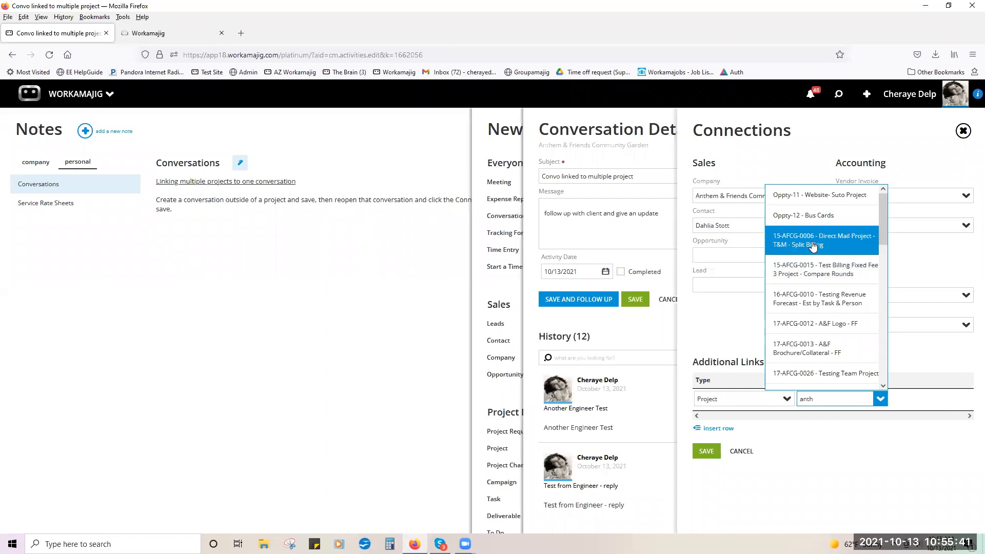
# Add a second Project link to 17-AFCG-0012 A&F Logo - FF, and save the connections and the conversation
pyautogui.click(718, 427)
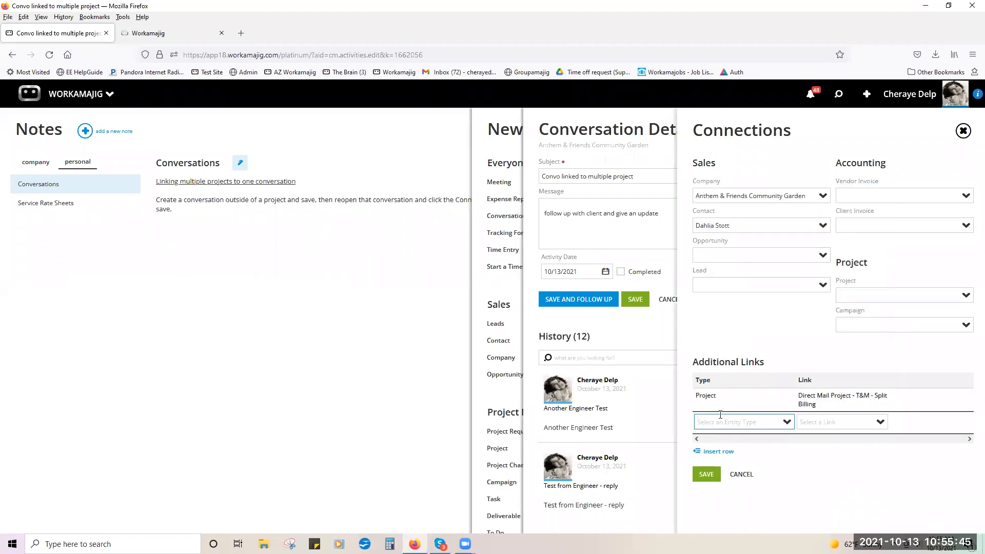
pyautogui.write('pro')
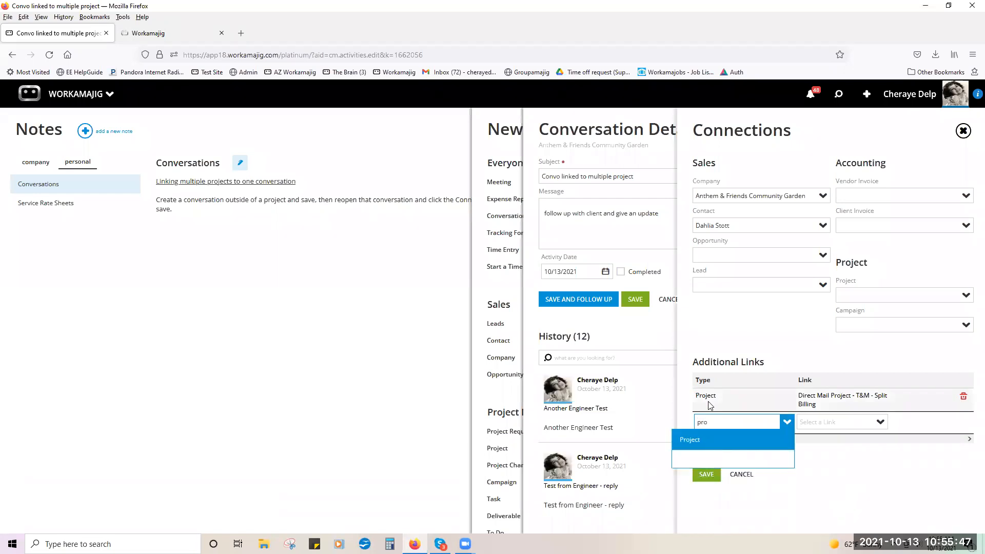
pyautogui.click(739, 440)
pyautogui.click(825, 422)
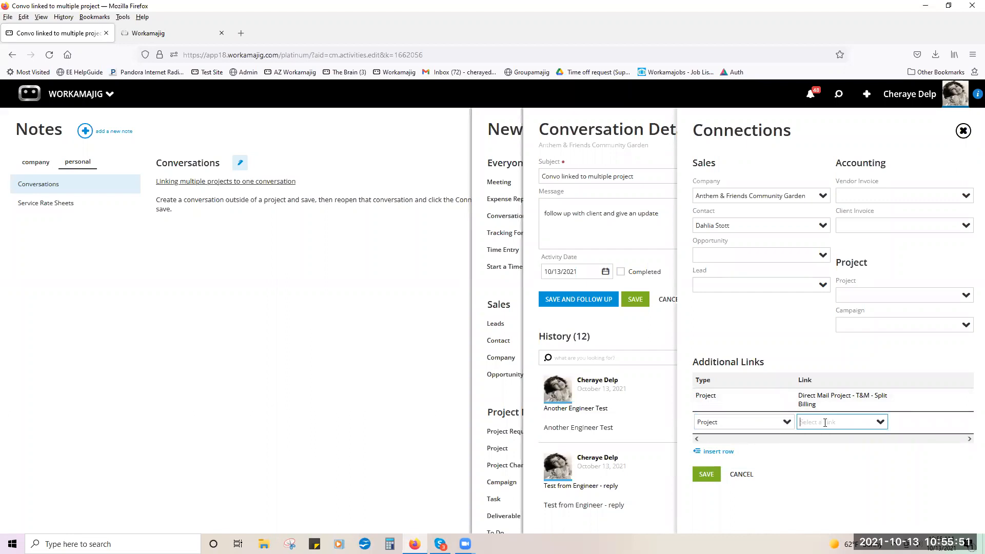
pyautogui.write('001')
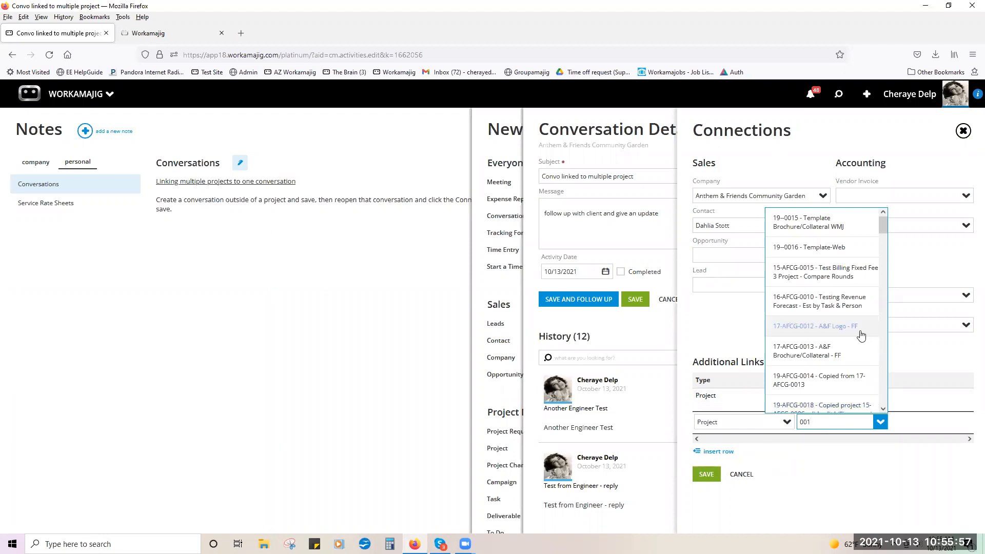
pyautogui.click(860, 332)
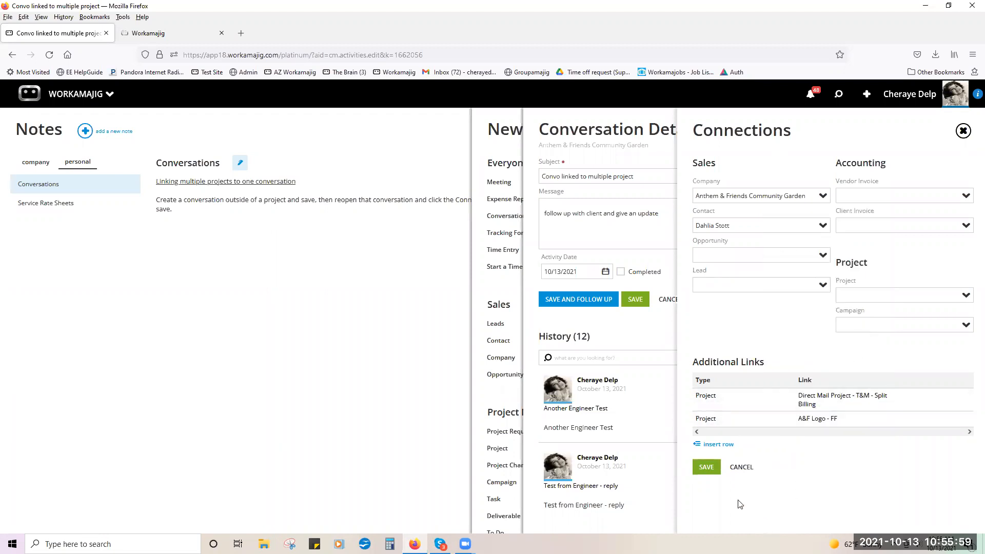
pyautogui.click(707, 467)
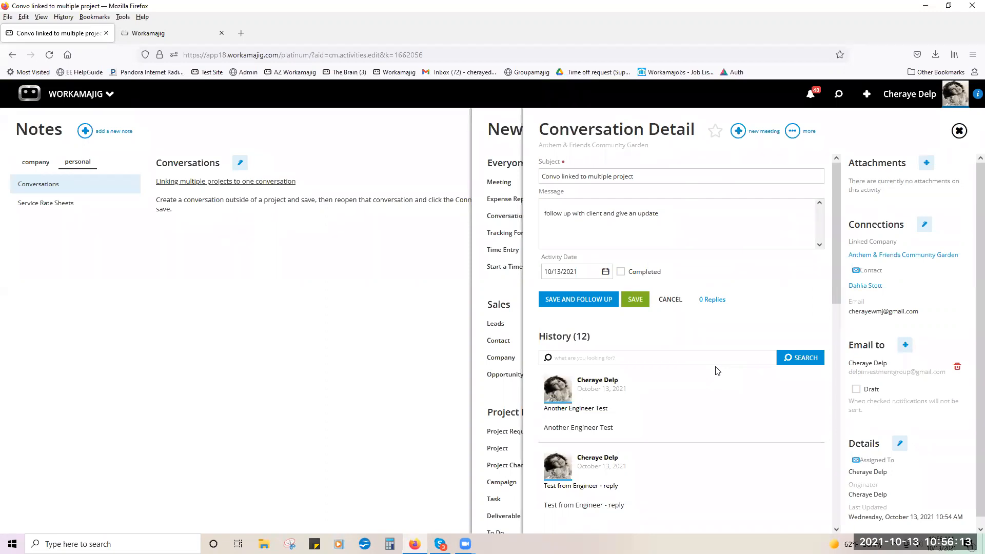
pyautogui.click(636, 300)
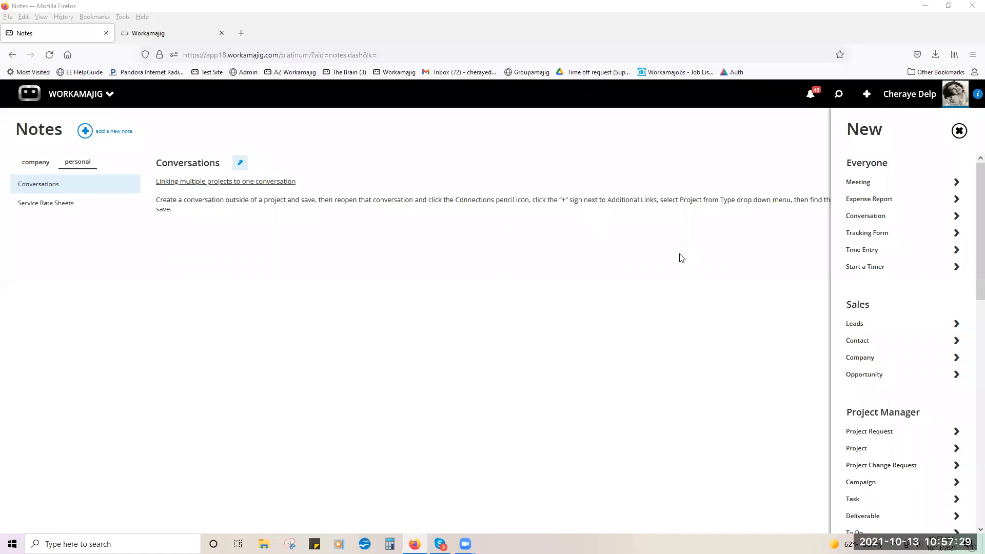
# Close the list of new items and open the Email Sending Log from the Managers search views
pyautogui.click(767, 261)
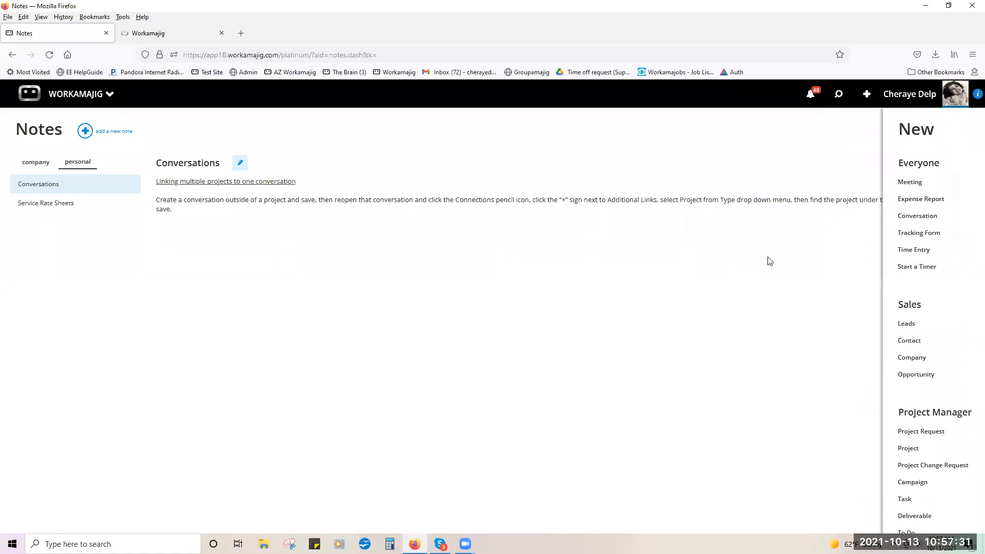
pyautogui.click(838, 96)
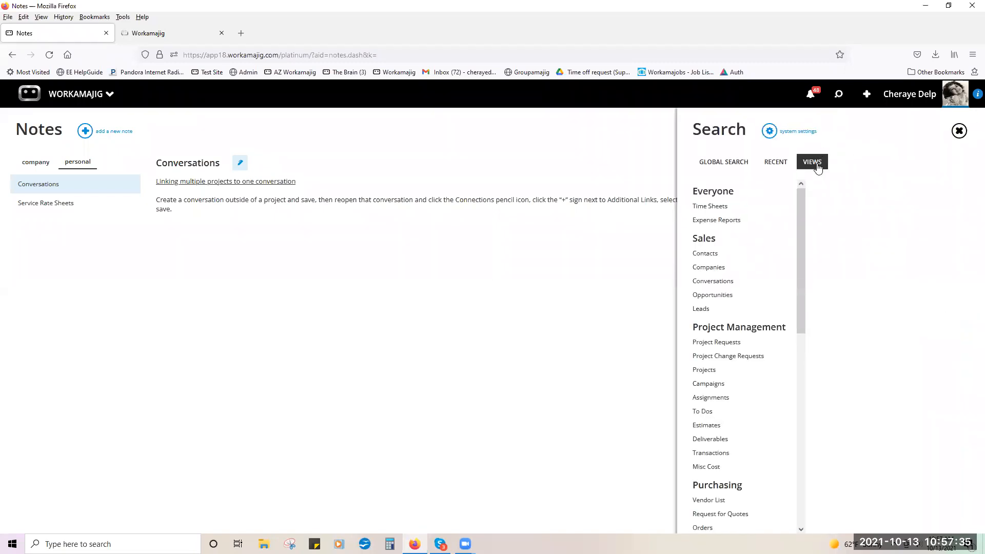
pyautogui.scroll(-8, 743, 330)
pyautogui.scroll(-1, 743, 331)
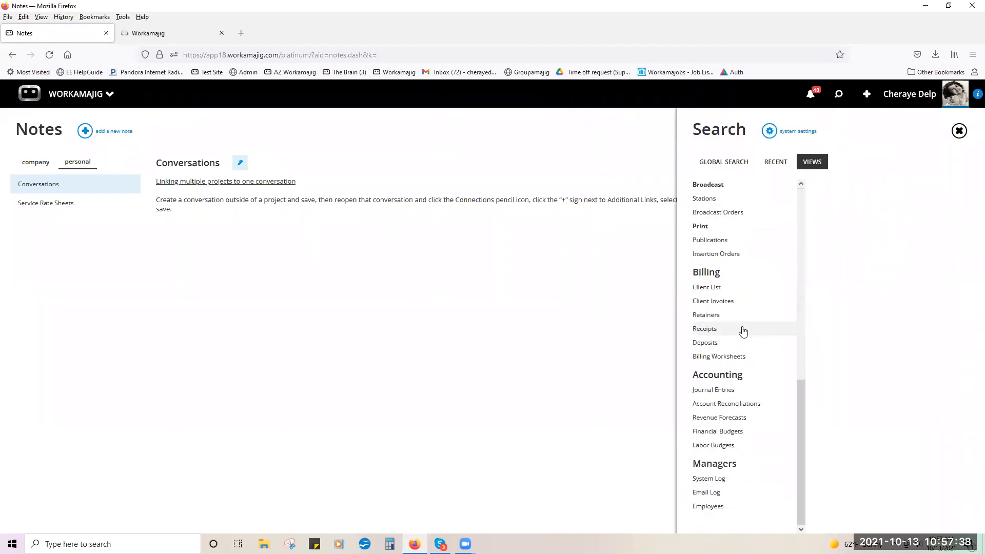
pyautogui.click(705, 482)
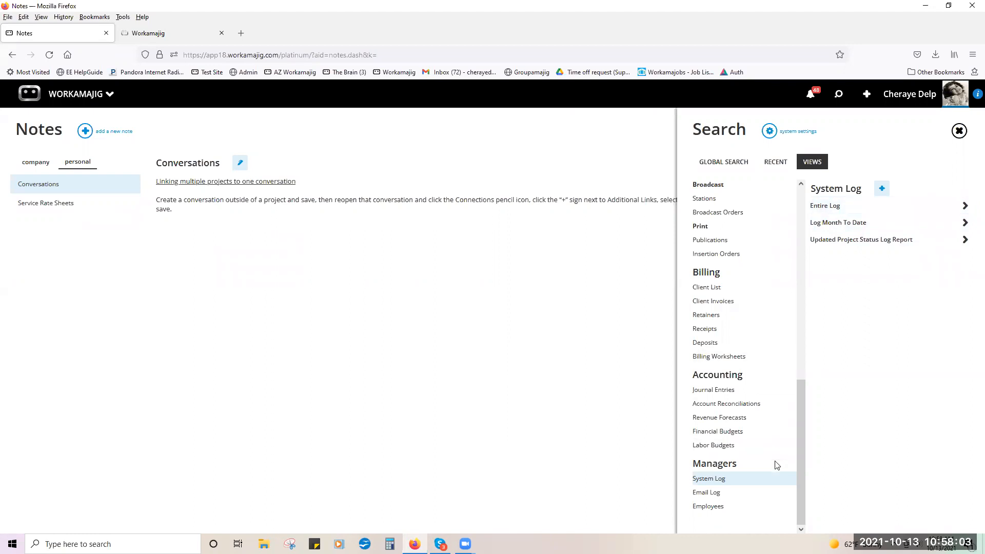
pyautogui.click(753, 498)
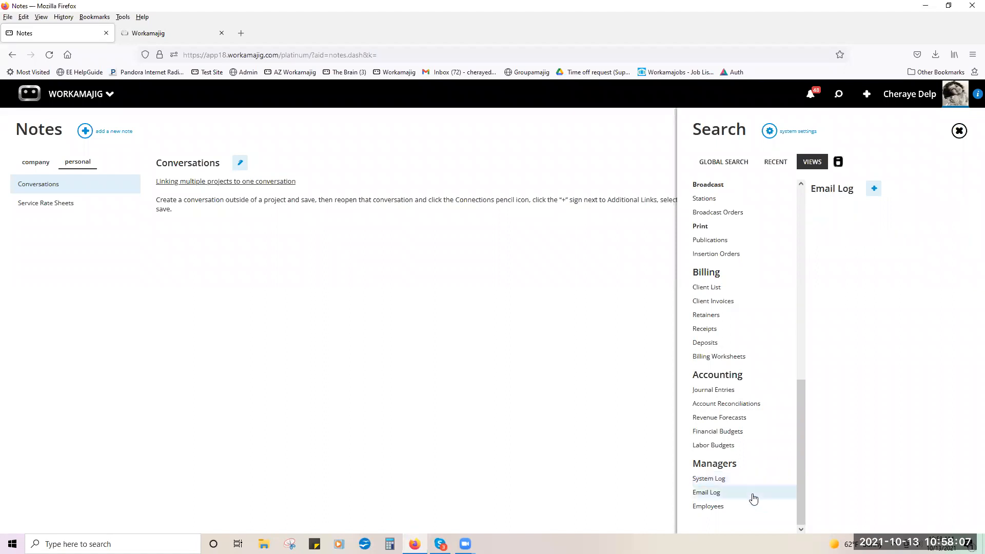
pyautogui.click(828, 207)
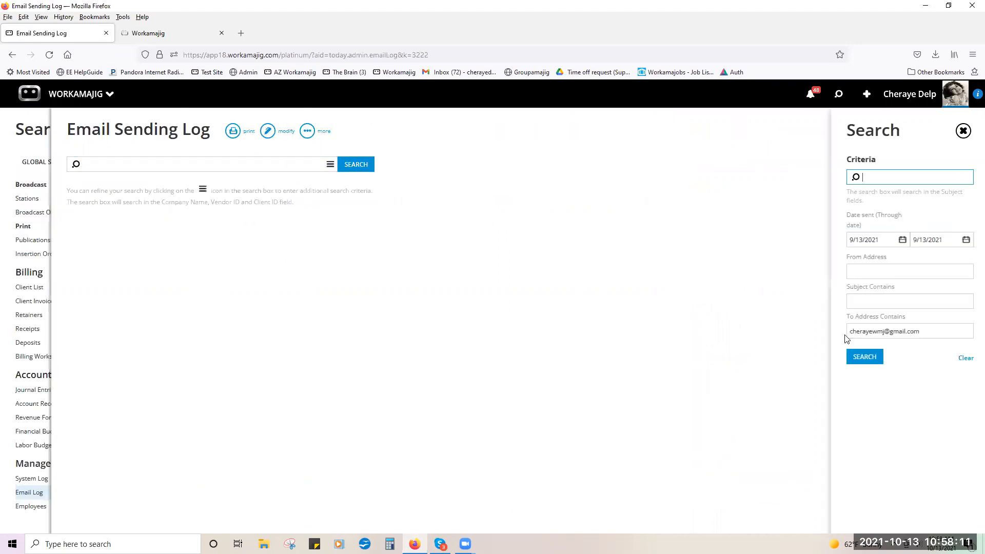
# Search the email log with its preset criteria, and repeat the search with all criteria cleared
pyautogui.click(864, 357)
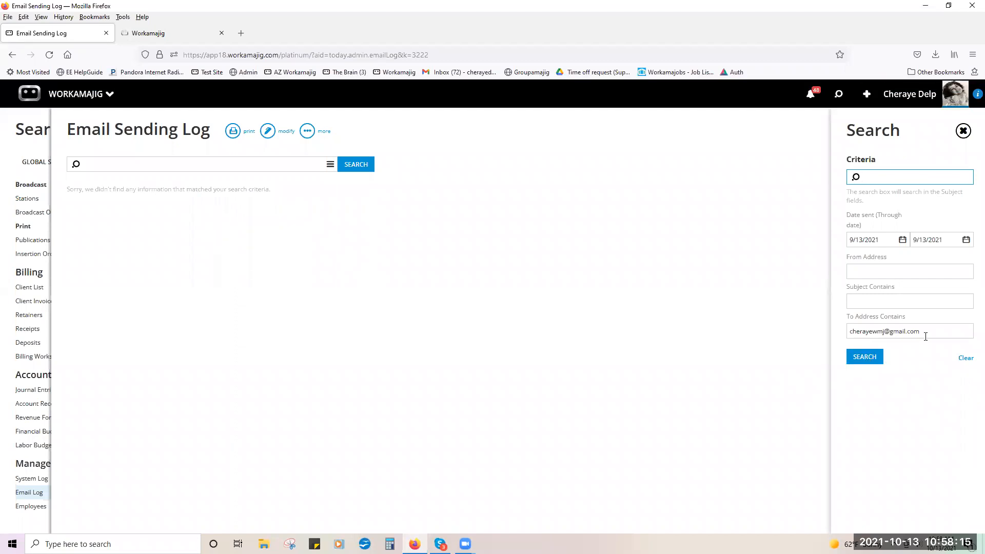
pyautogui.click(968, 355)
pyautogui.click(872, 364)
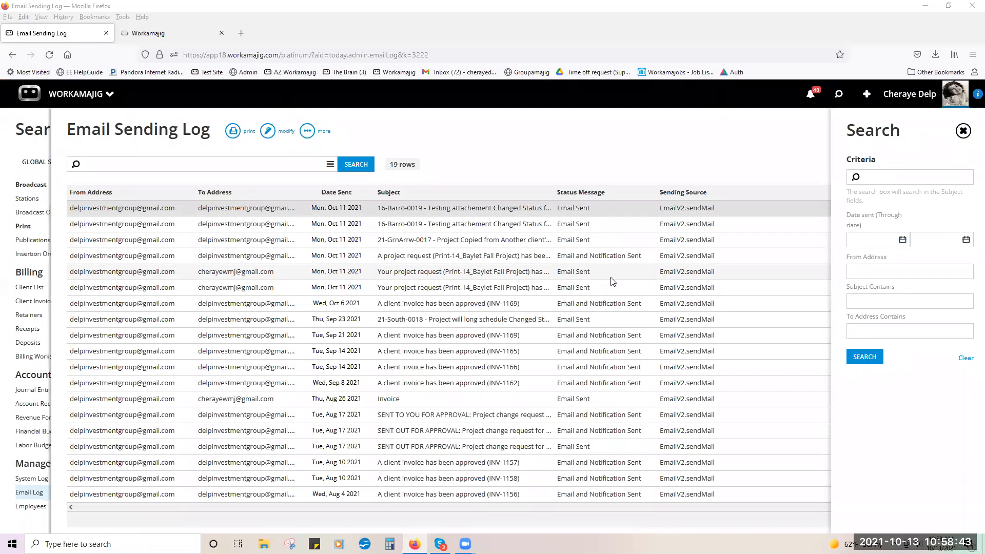
# Open the 17-AFCG-0001 A&F Fall Launch campaign from the project manager's campaigns and start a new post in its recent conversations
pyautogui.click(585, 209)
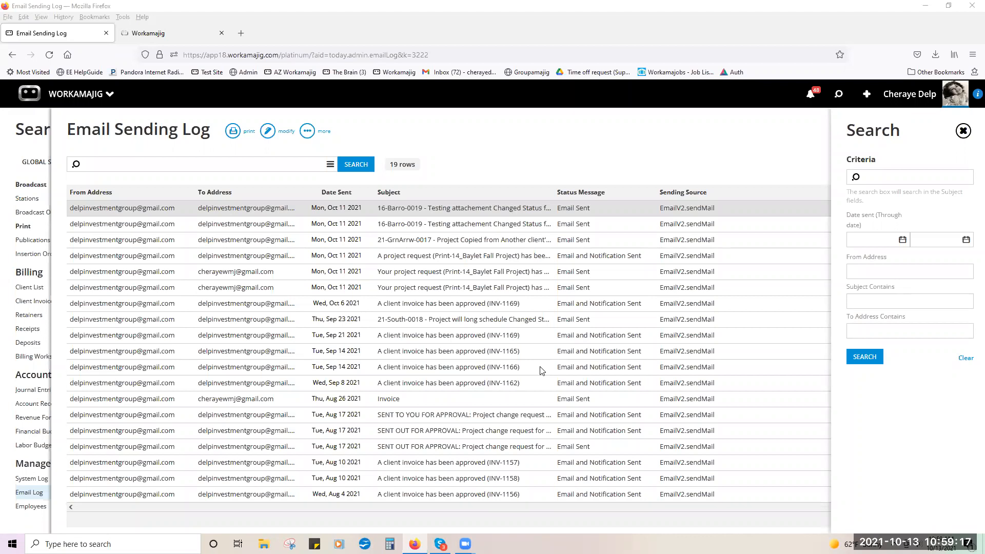
pyautogui.click(77, 95)
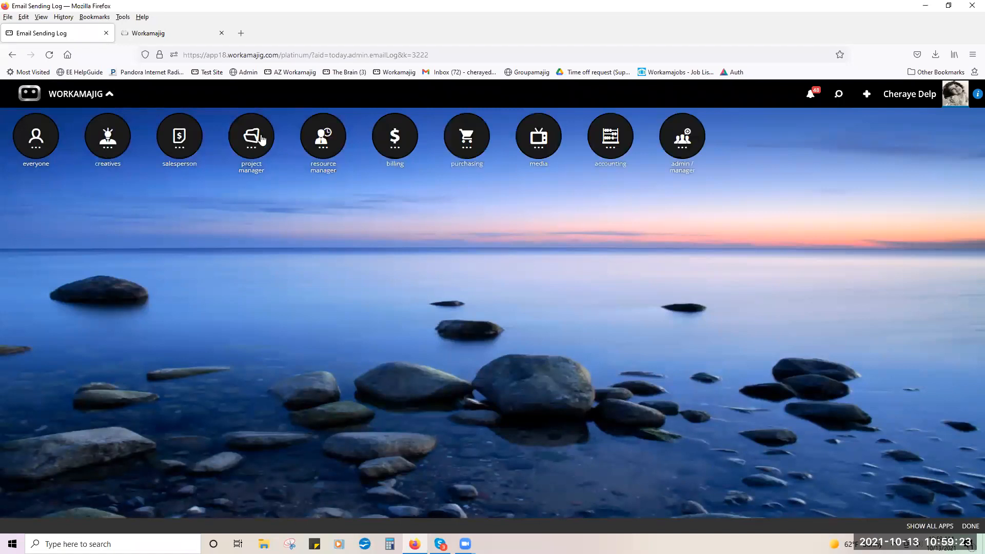
pyautogui.click(252, 138)
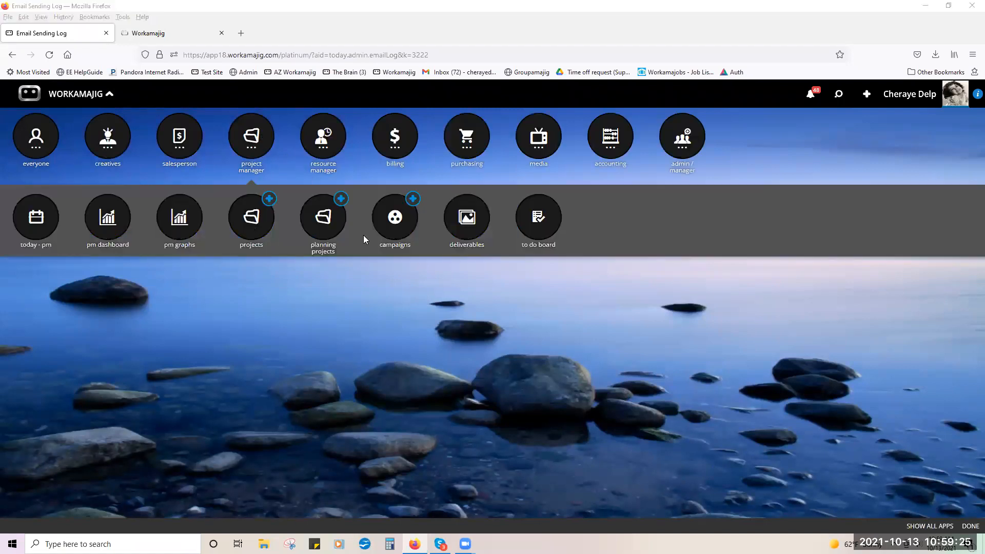
pyautogui.click(386, 222)
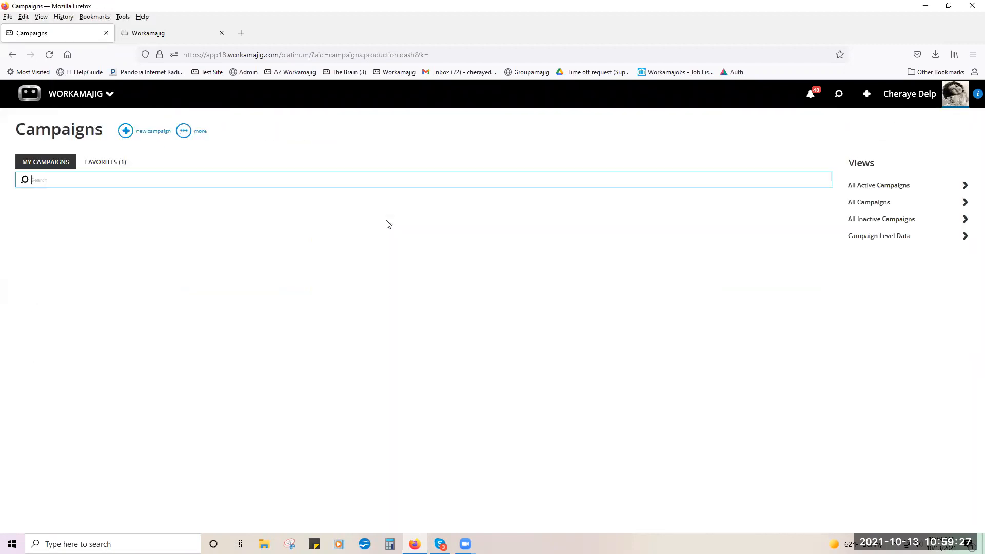
pyautogui.click(125, 237)
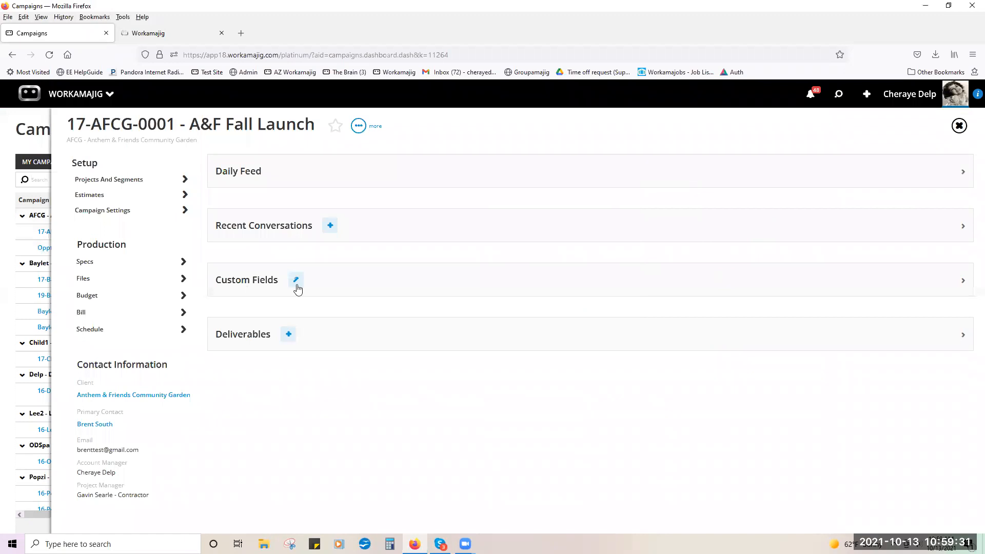
pyautogui.click(331, 226)
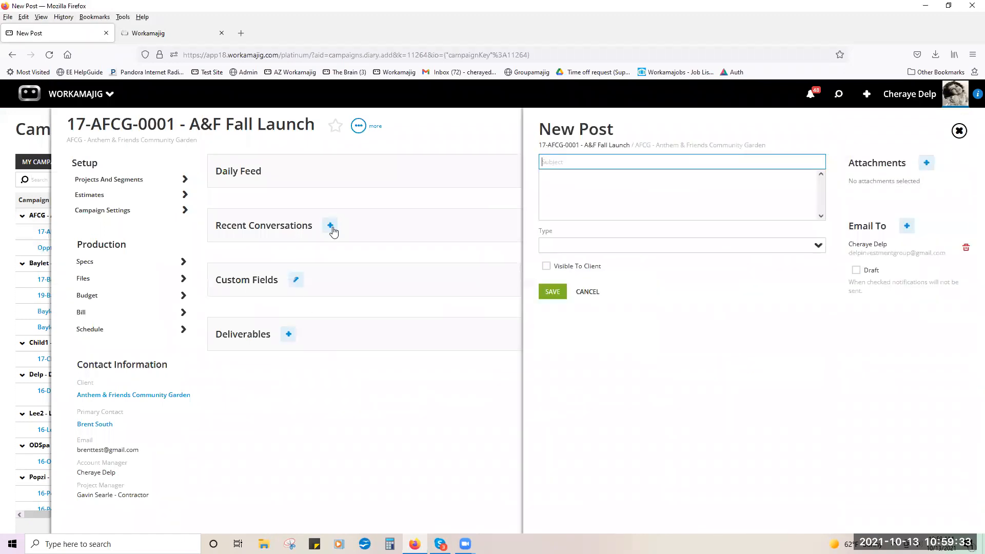
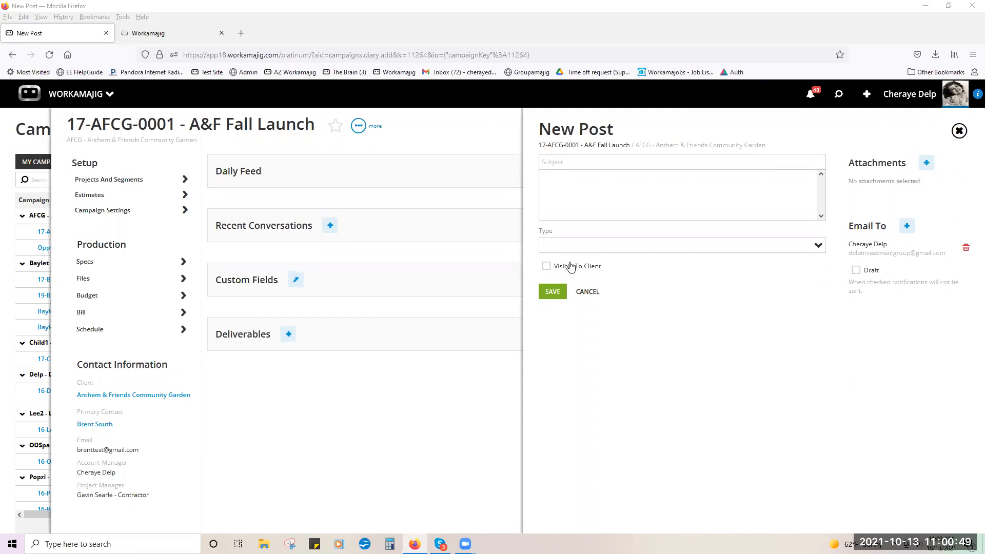
# Leave the new post and open the schedule of the recently viewed project 21-AFCG-0016 AFCG Webinar Project
pyautogui.click(962, 135)
pyautogui.click(945, 94)
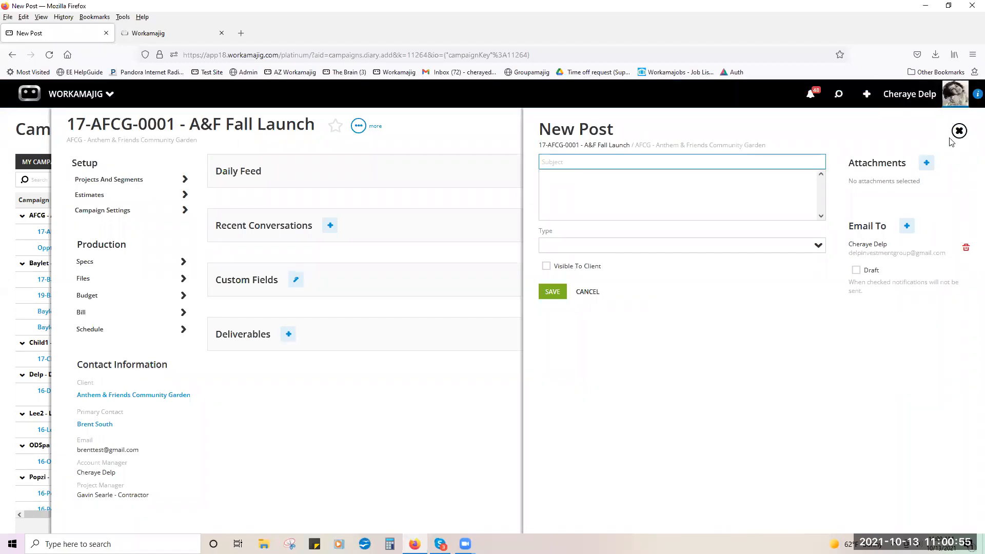
pyautogui.click(12, 105)
pyautogui.click(35, 101)
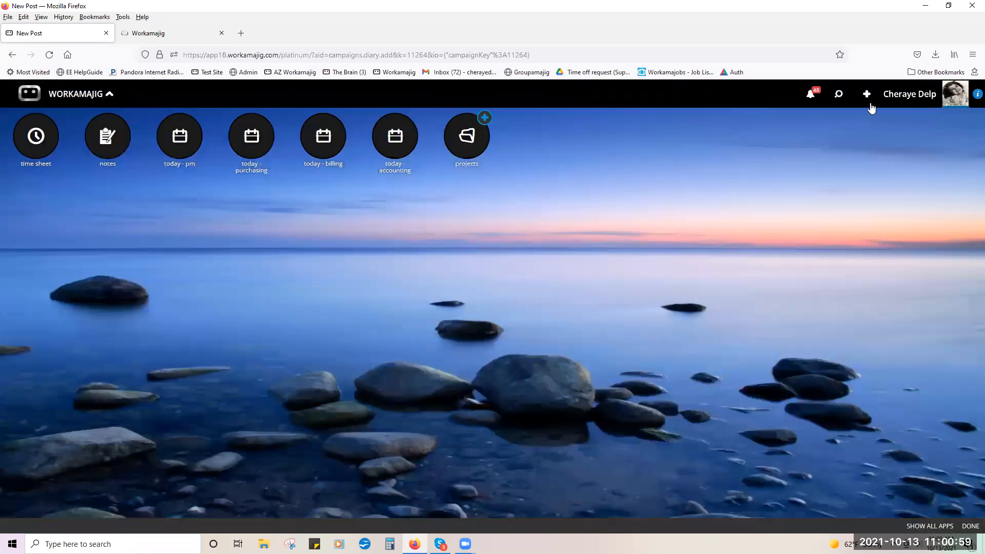
pyautogui.click(839, 94)
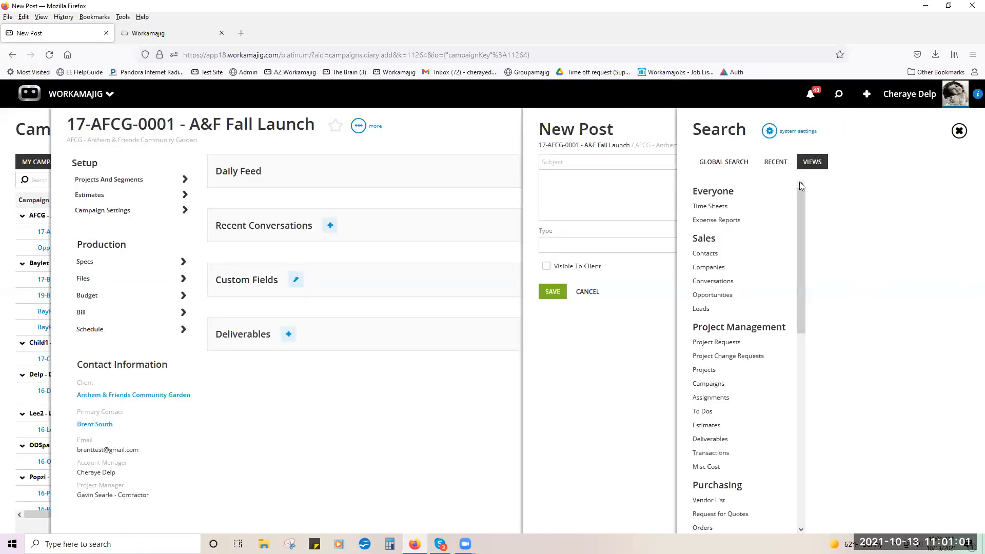
pyautogui.click(775, 162)
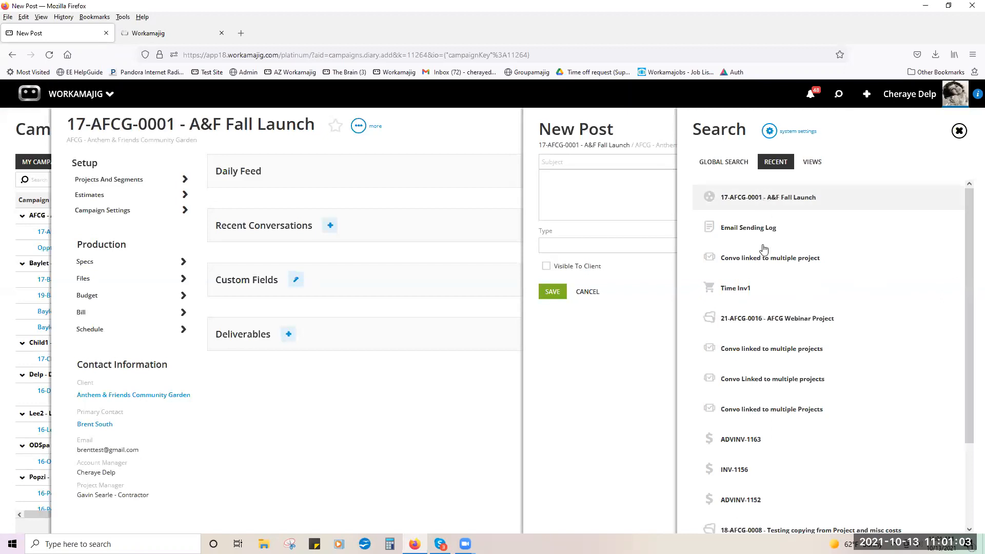
pyautogui.click(753, 319)
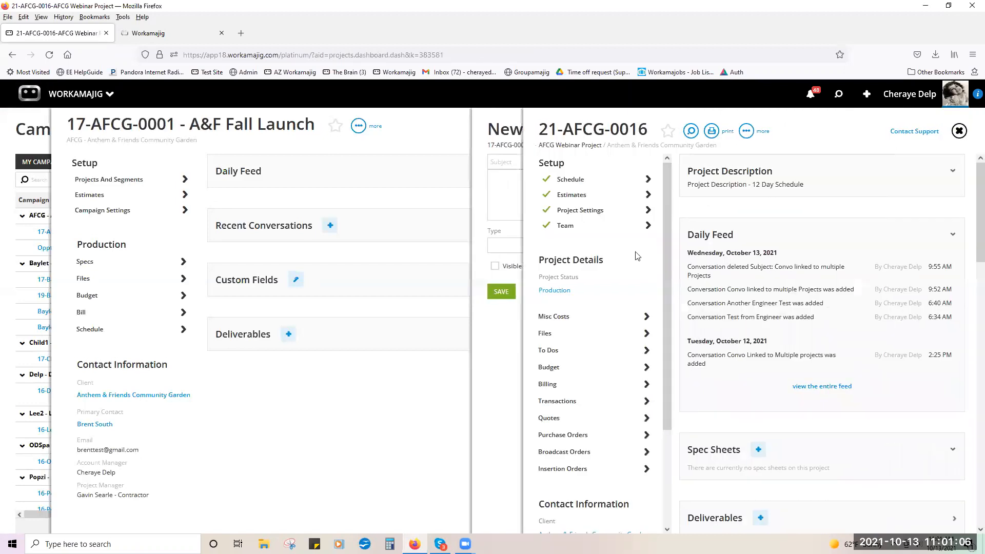
pyautogui.click(585, 181)
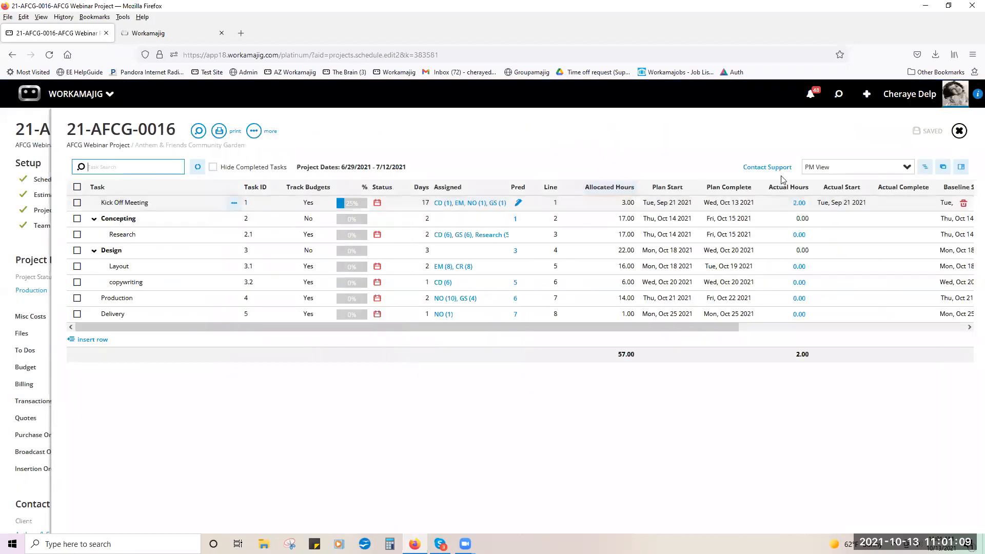
# Switch the schedule's column set to Creatives View and back to PM View, and examine its baseline and to-do columns
pyautogui.click(905, 171)
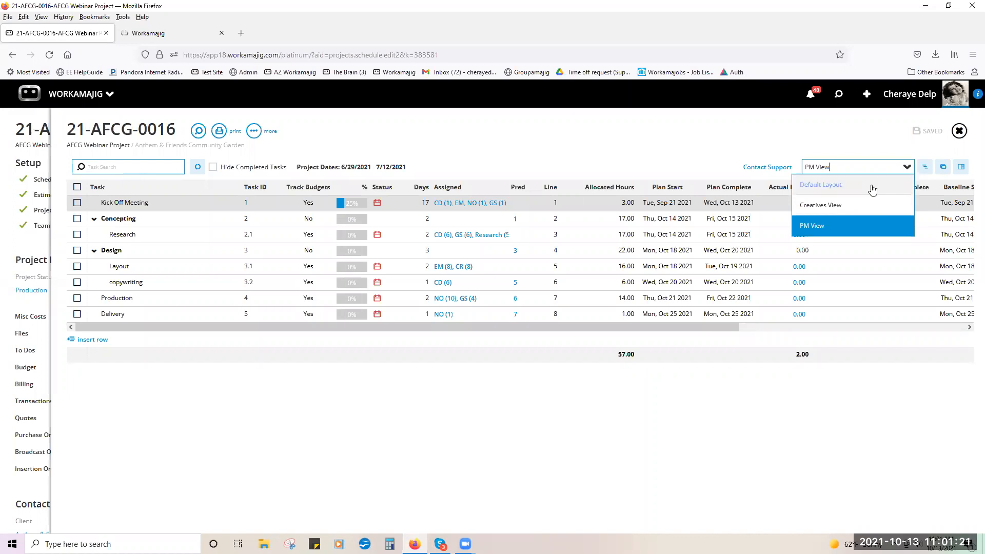
pyautogui.click(861, 206)
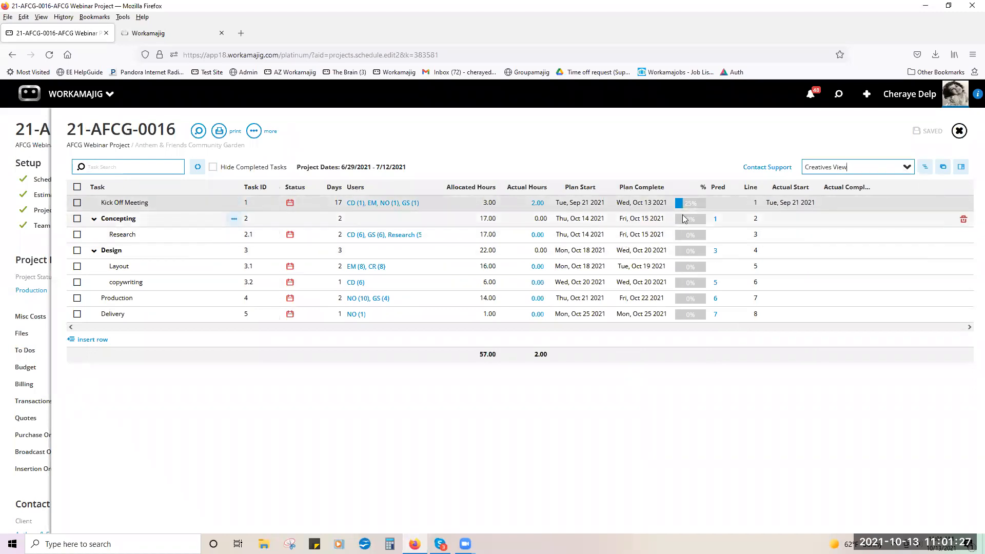
pyautogui.click(906, 167)
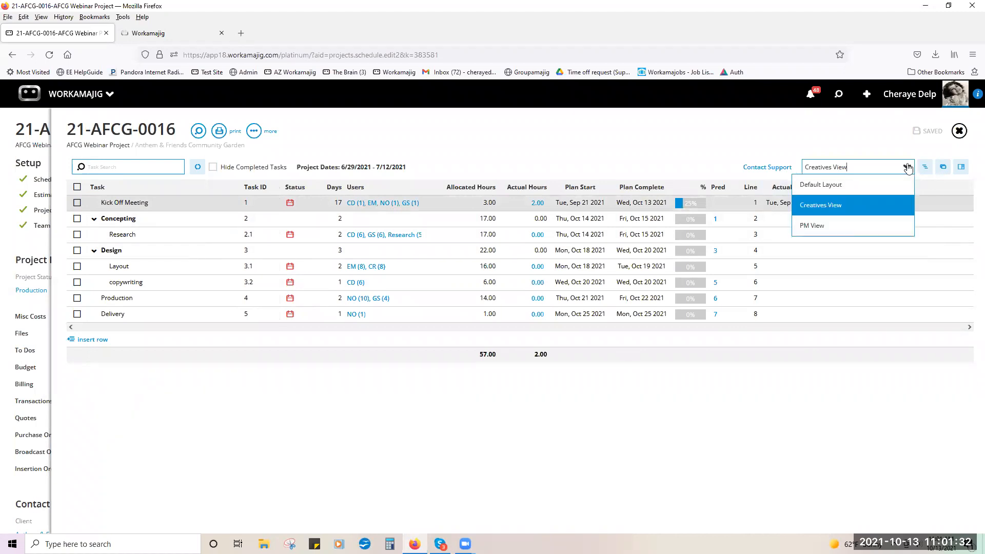
pyautogui.click(844, 227)
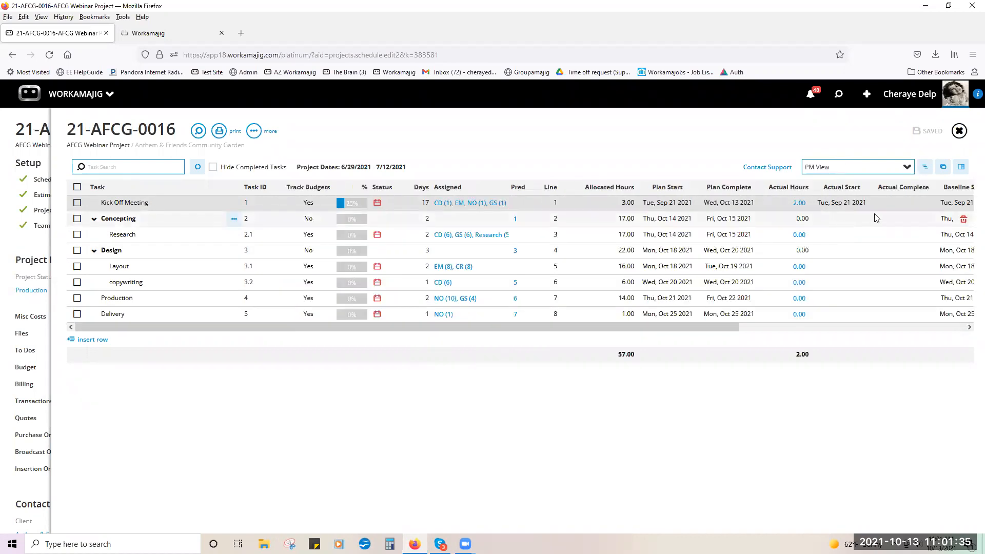
pyautogui.hscroll(2, 910, 327)
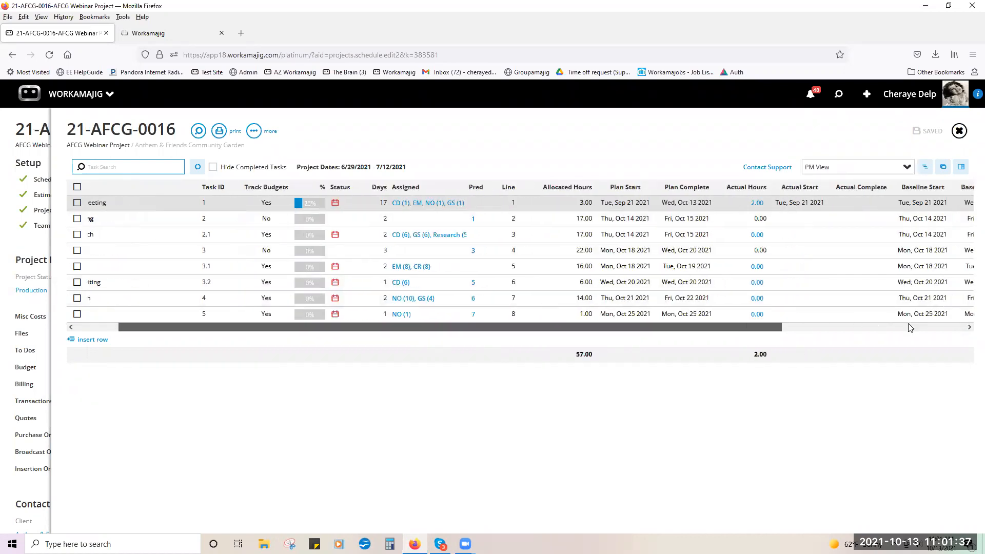
pyautogui.click(910, 327)
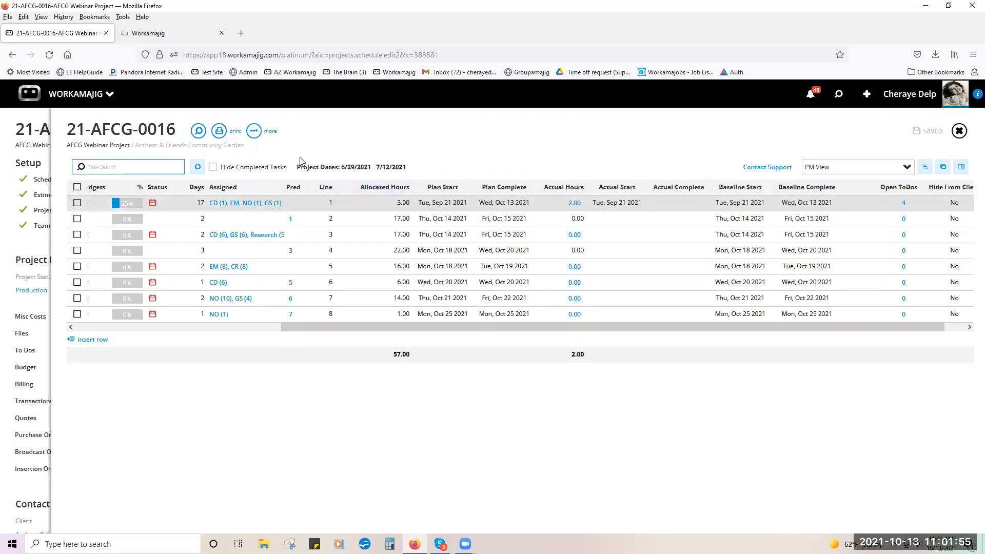
# Open the schedule's column sets for editing, and bring up the new set form and dismiss it without saving
pyautogui.click(254, 132)
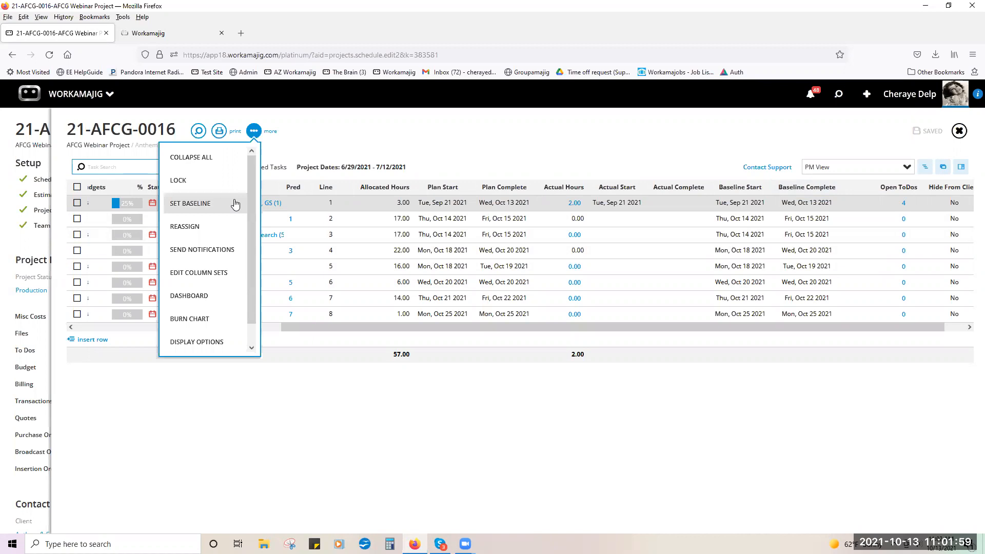
pyautogui.click(220, 276)
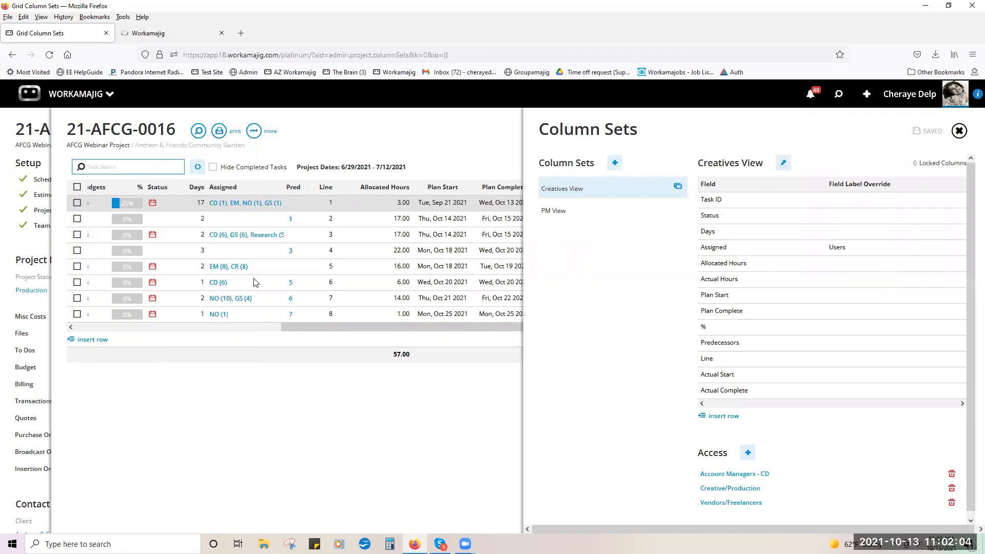
pyautogui.click(613, 165)
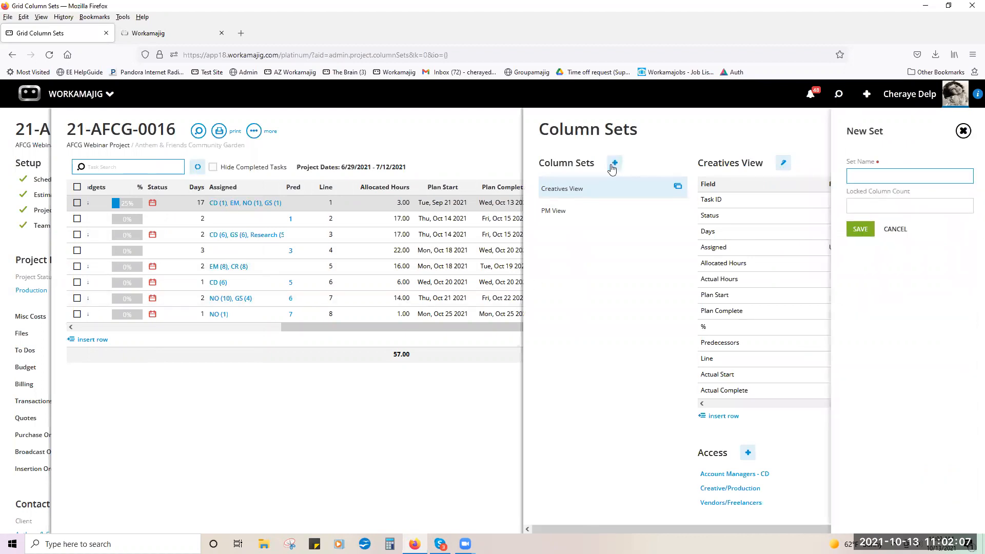
pyautogui.click(962, 131)
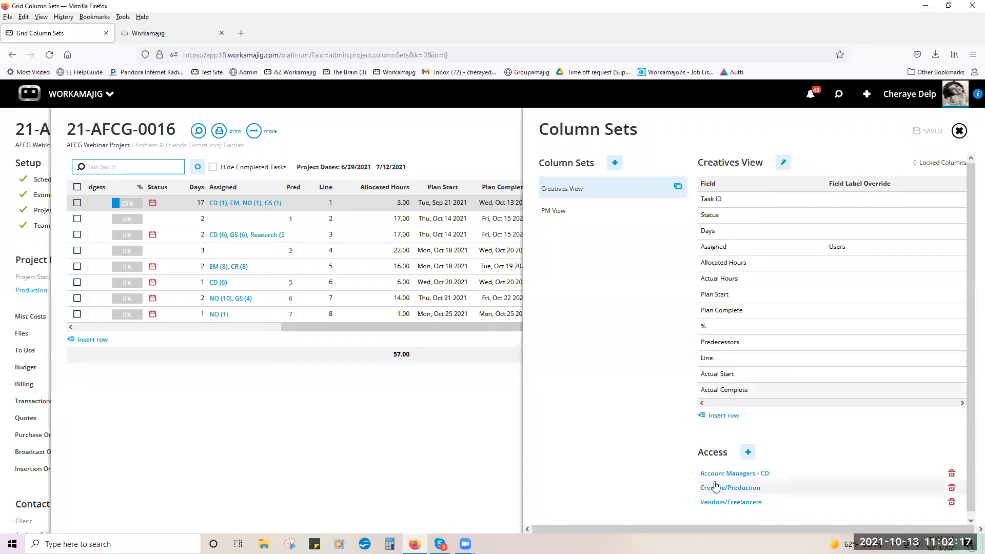
# View the users of the Creative/Production group under the Creatives View access list, and close the column sets to return to the schedule
pyautogui.scroll(-1, 726, 487)
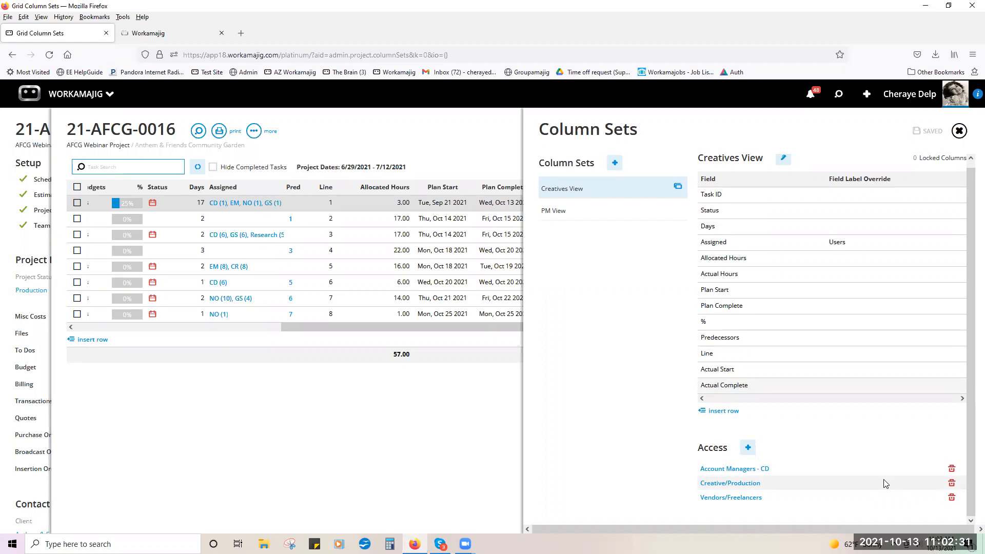
pyautogui.click(730, 484)
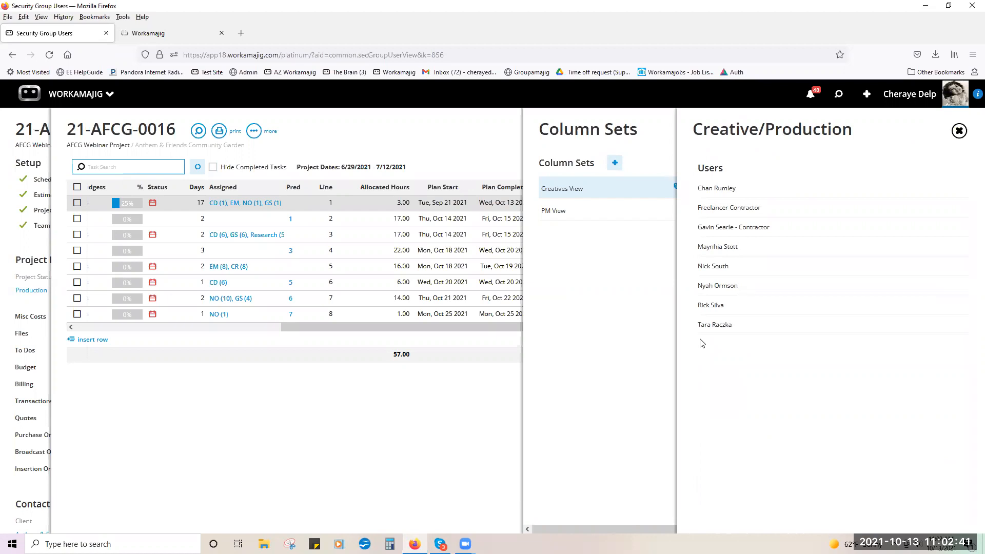
pyautogui.click(958, 131)
pyautogui.click(958, 131)
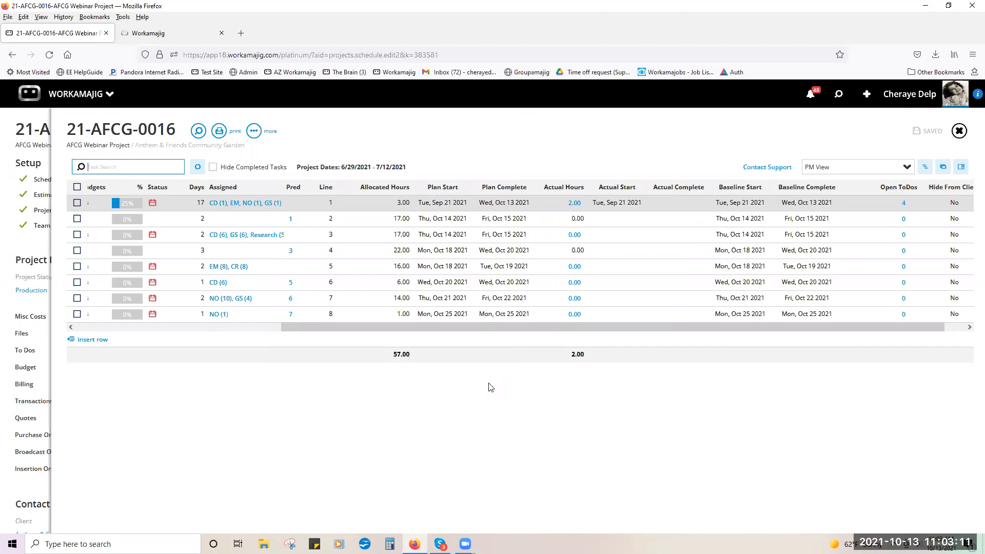
pyautogui.click(847, 46)
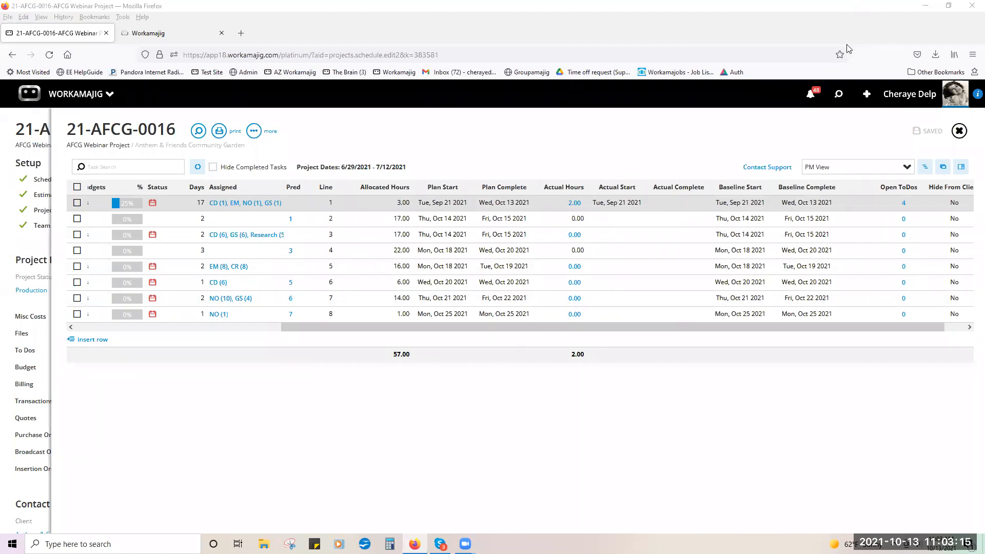